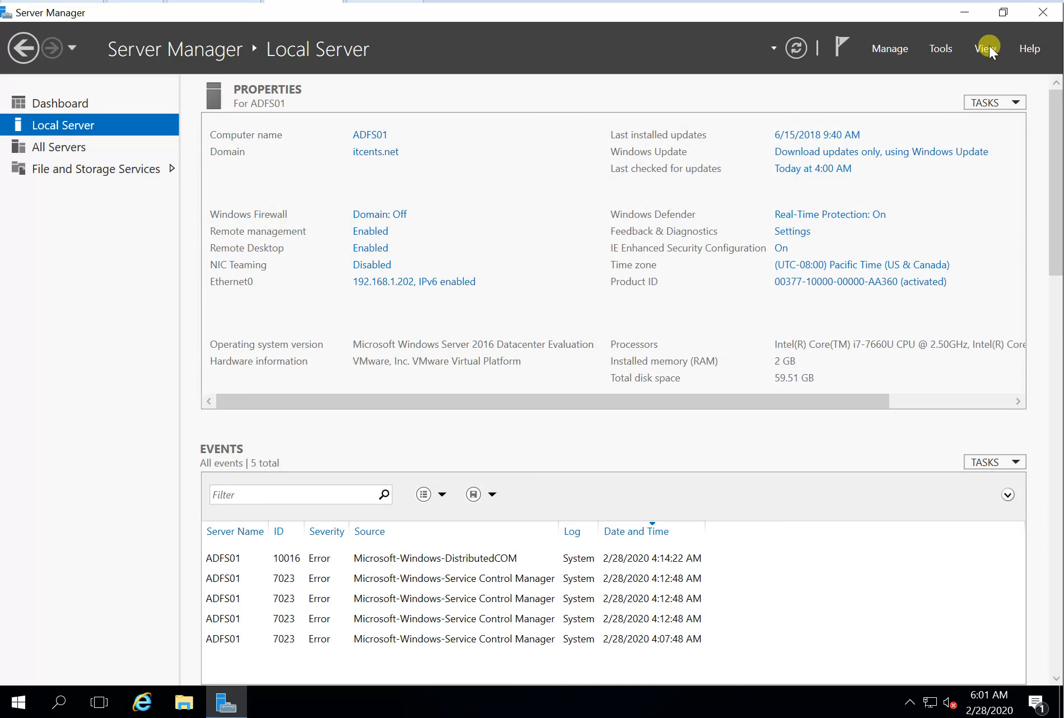
Step: Minimize Server Manager to show the Windows Server 2016 desktop
{"action": "left_click", "coordinate": [965, 13]}
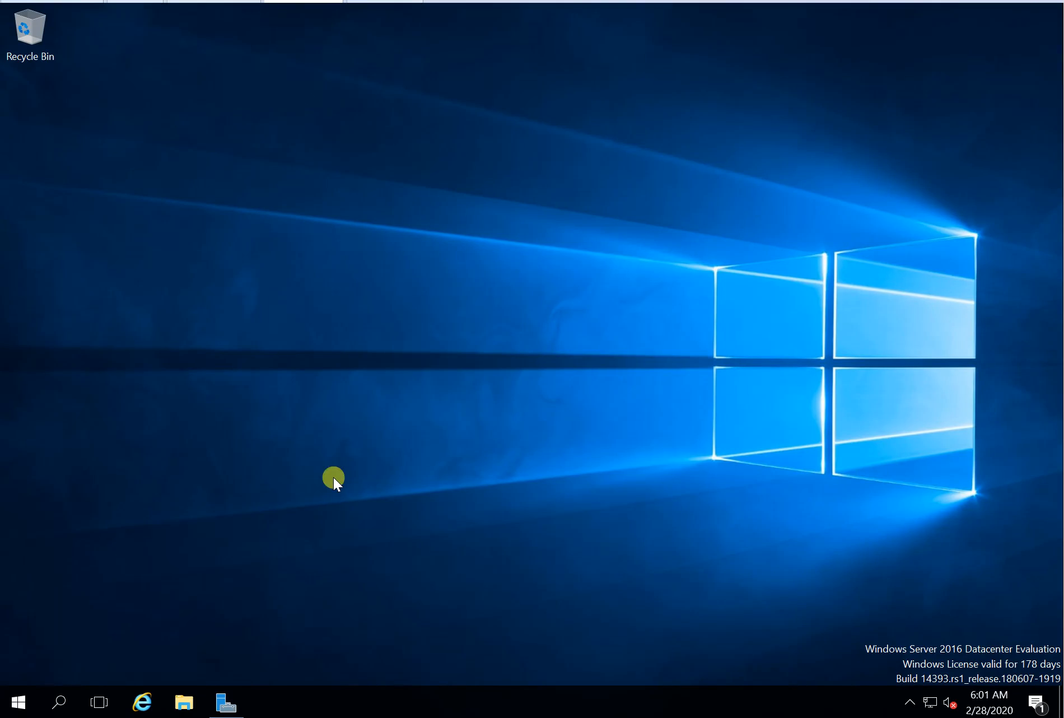
{"action": "right_click", "coordinate": [19, 707]}
Step: Run mmc from the Run box to open an empty Console1 management console
{"action": "left_click", "coordinate": [38, 679]}
{"action": "right_click", "coordinate": [27, 697]}
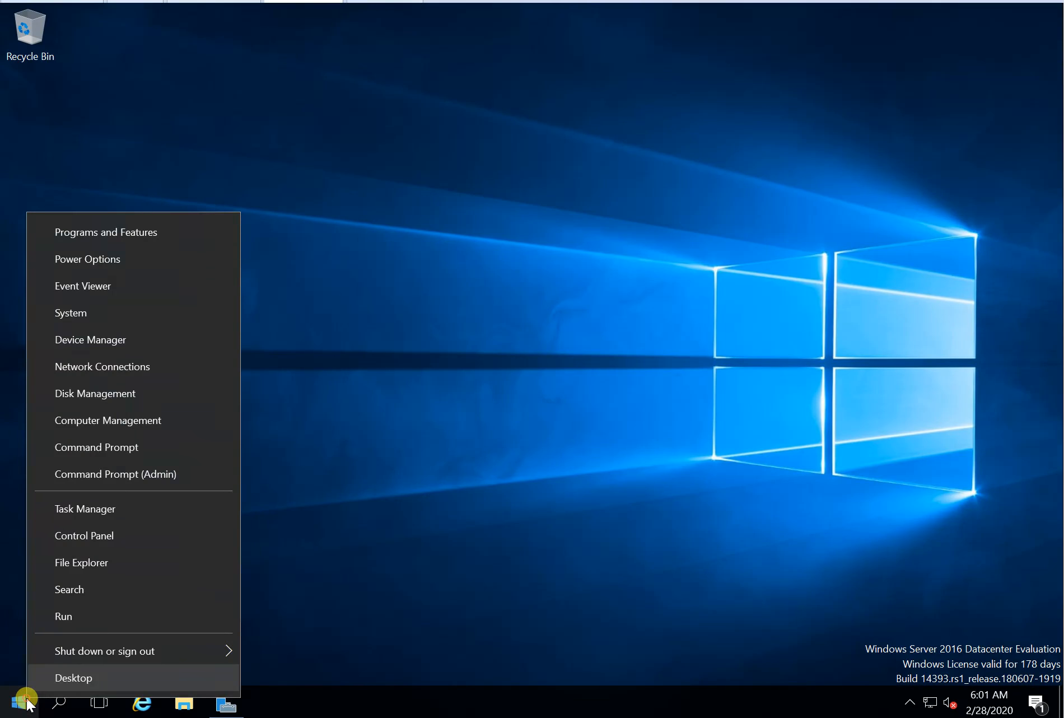
{"action": "left_click", "coordinate": [114, 609]}
{"action": "type", "text": "mmv"}
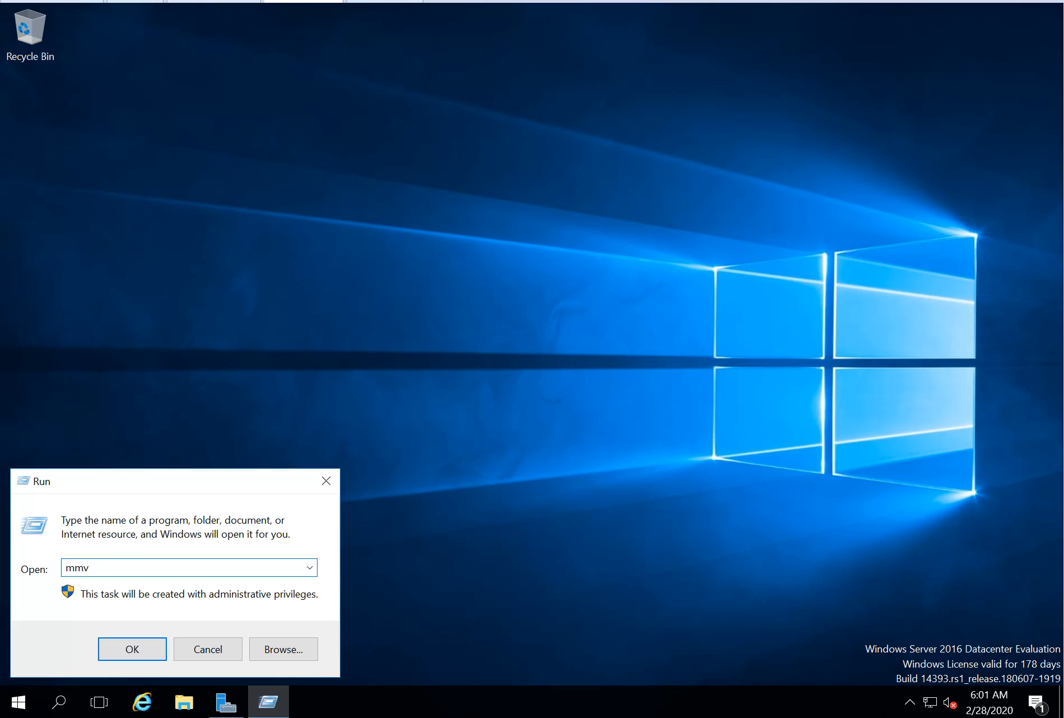
{"action": "key", "text": "BackSpace"}
{"action": "type", "text": "c"}
{"action": "key", "text": "Return"}
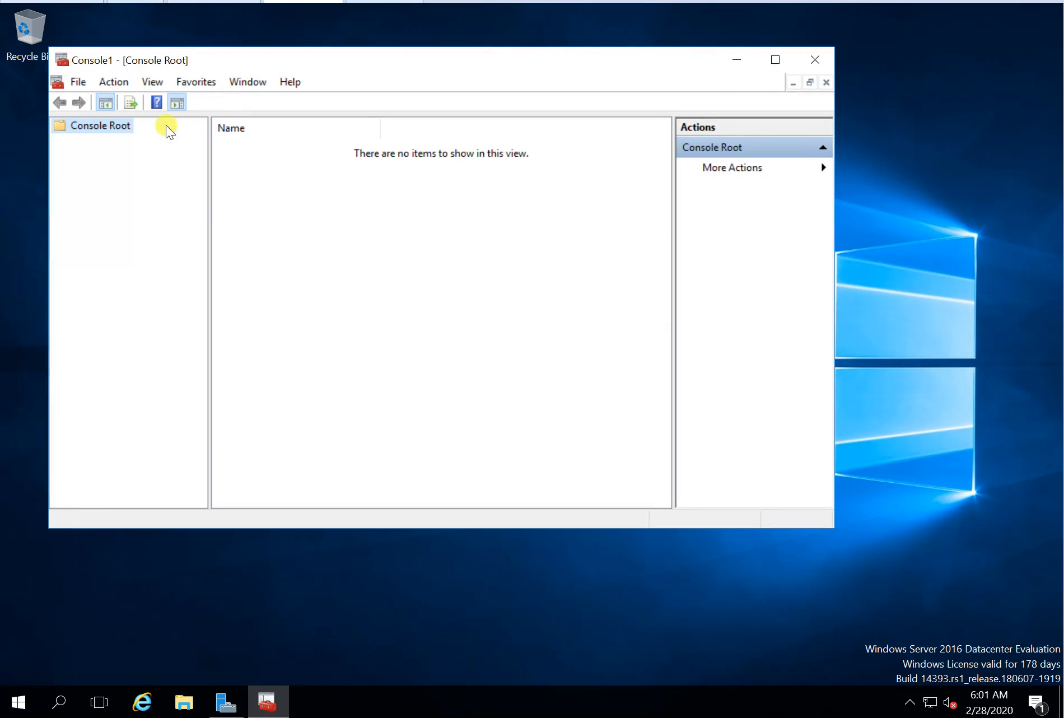
Step: Add the Certificates snap-in for the local computer account and maximize the console window
{"action": "left_click", "coordinate": [79, 81]}
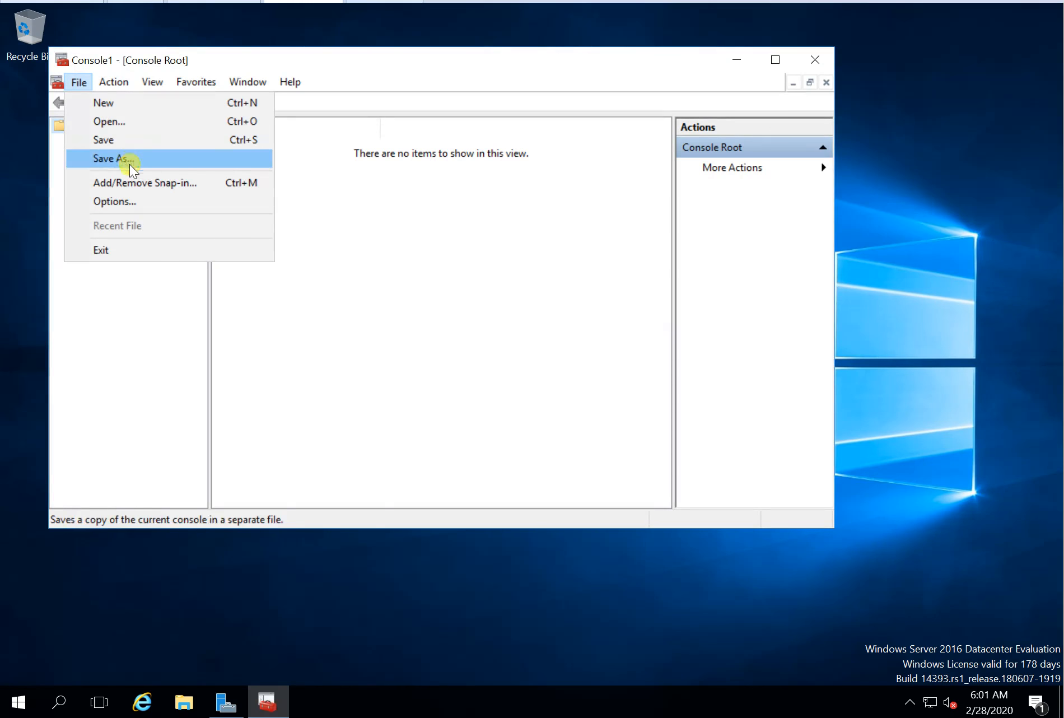
{"action": "left_click", "coordinate": [135, 185]}
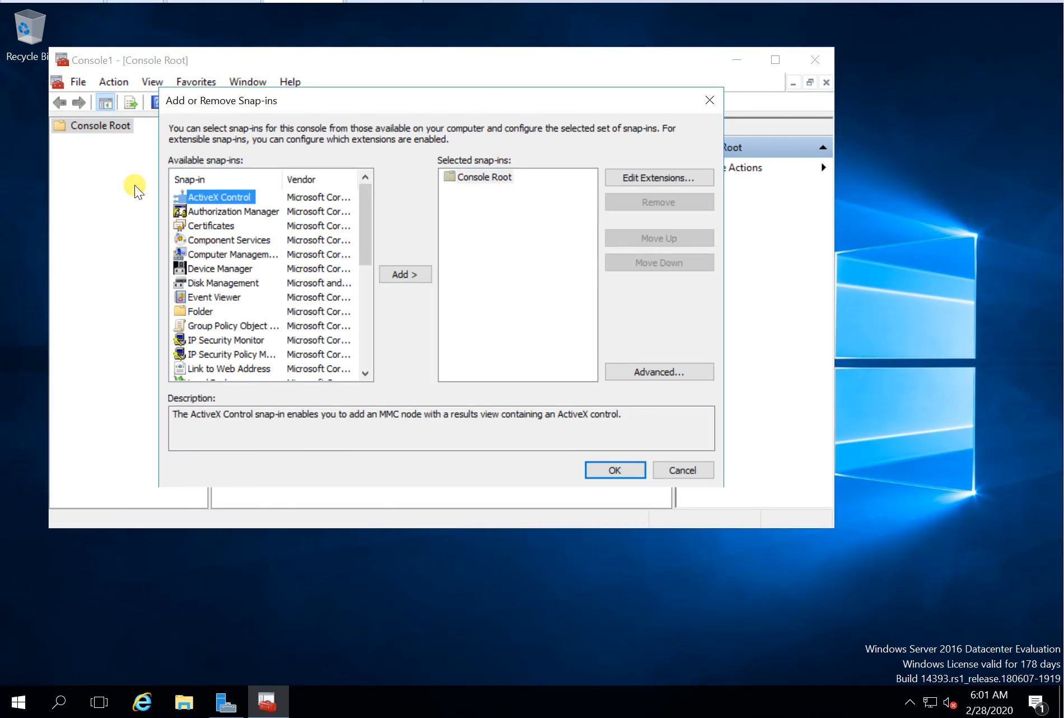
{"action": "left_click", "coordinate": [218, 229]}
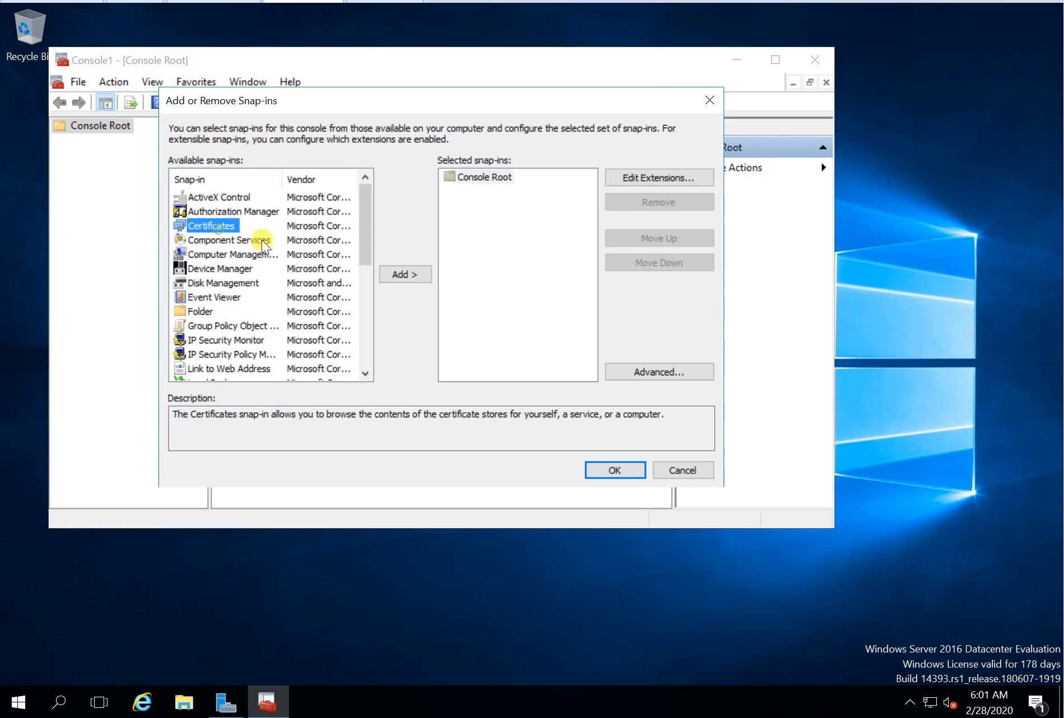
{"action": "left_click", "coordinate": [412, 275]}
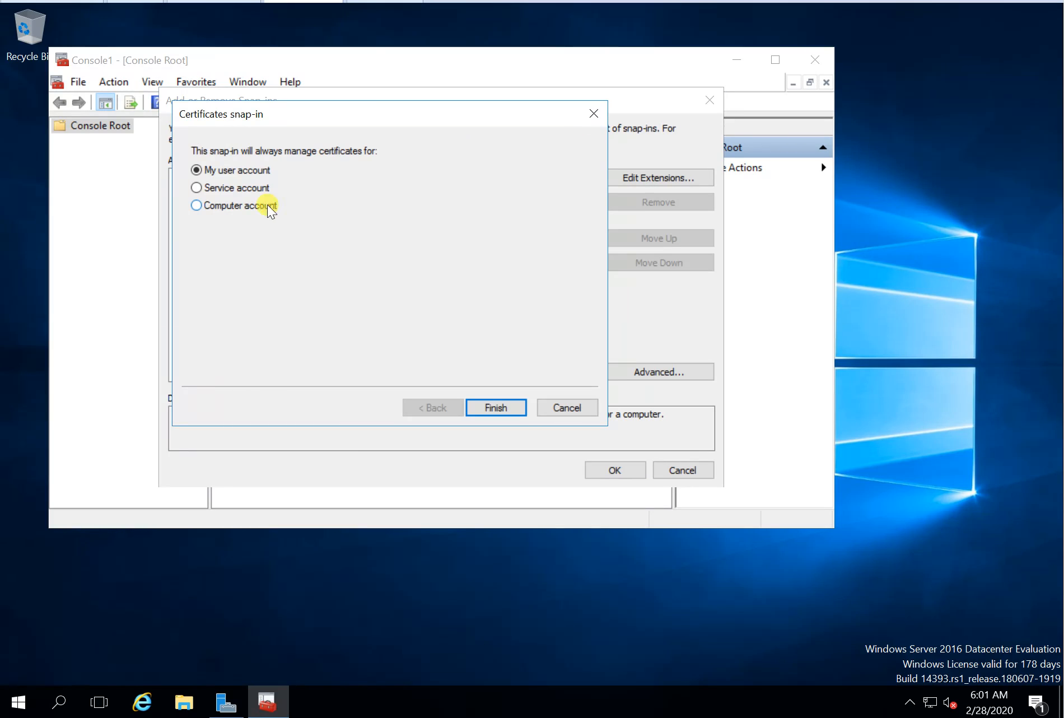
{"action": "left_click", "coordinate": [267, 205]}
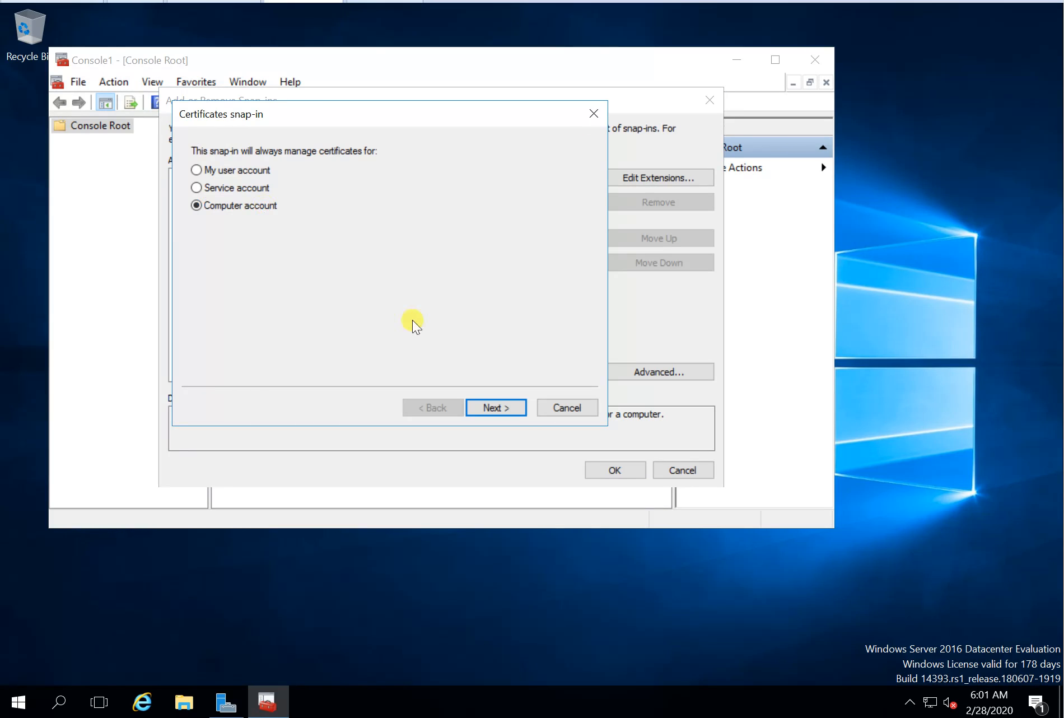
{"action": "left_click", "coordinate": [501, 408]}
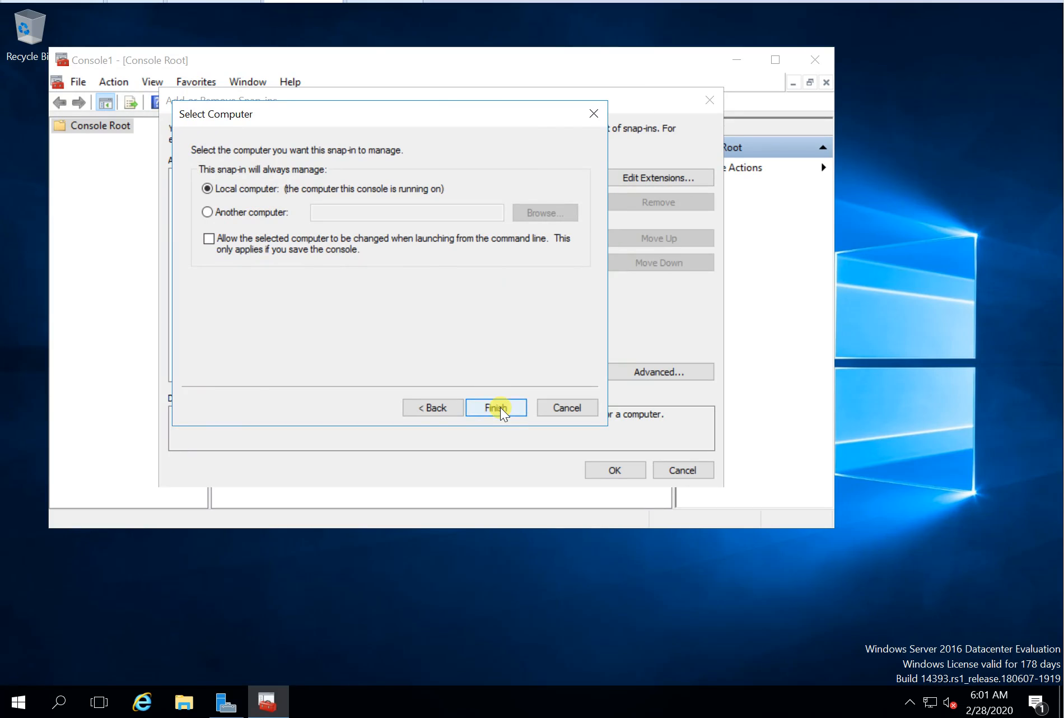
{"action": "left_click", "coordinate": [501, 407]}
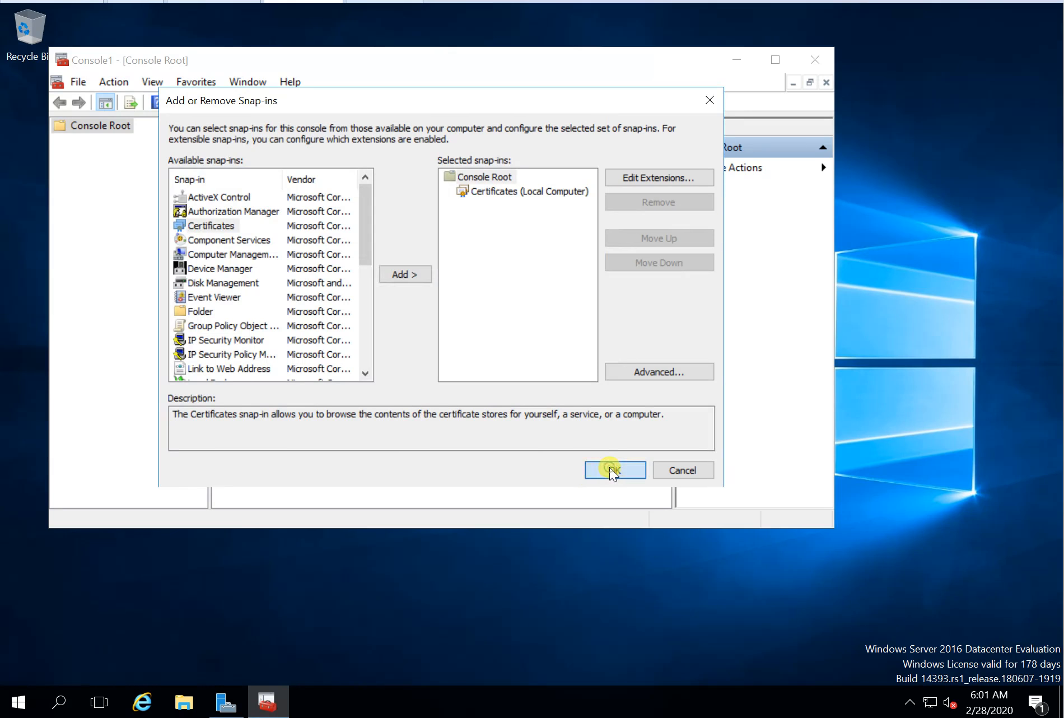
{"action": "left_click", "coordinate": [609, 467]}
{"action": "left_click", "coordinate": [776, 60]}
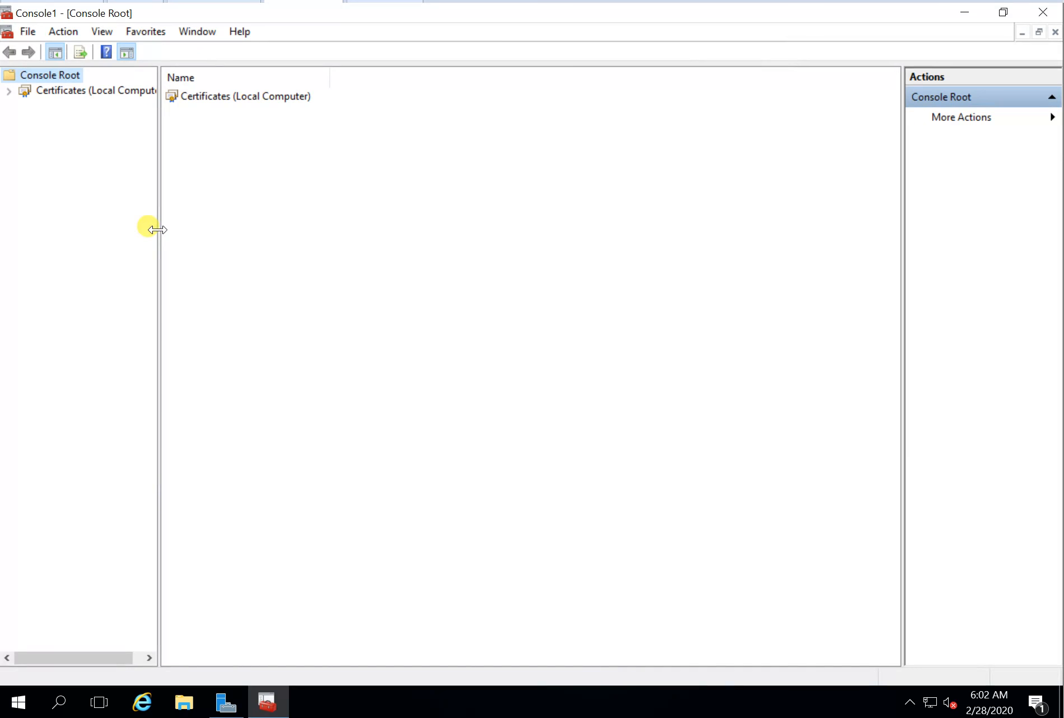
Step: Start Create Custom Request on the Personal store under Certificates (Local Computer)
{"action": "left_click_drag", "start_coordinate": [158, 229], "coordinate": [232, 253]}
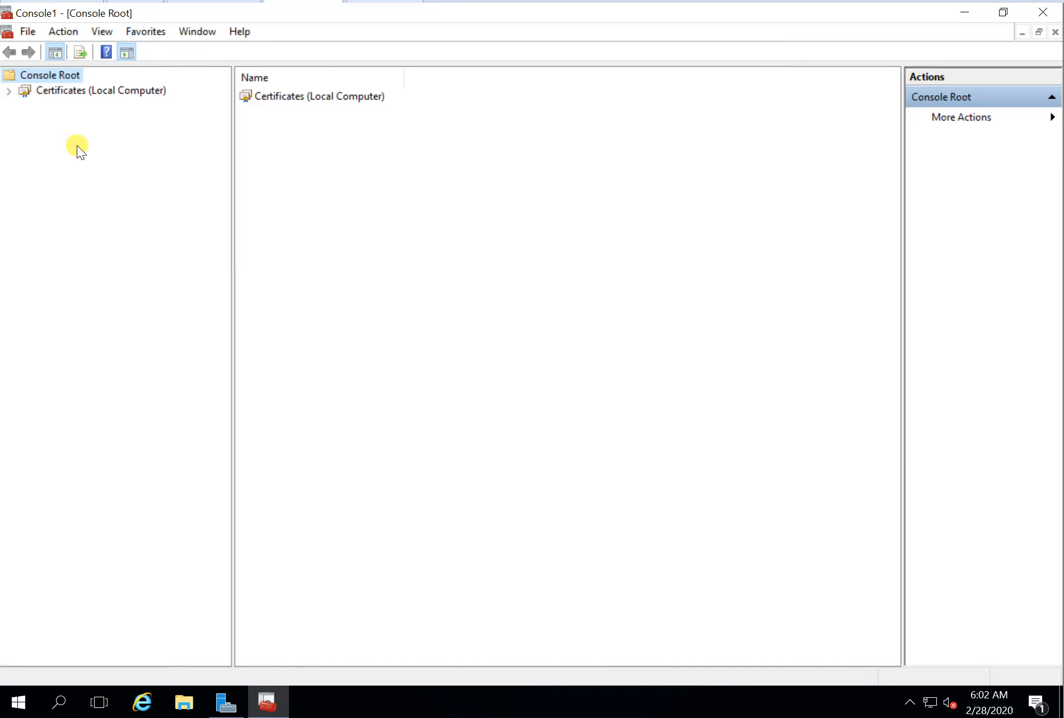
{"action": "left_click", "coordinate": [10, 91]}
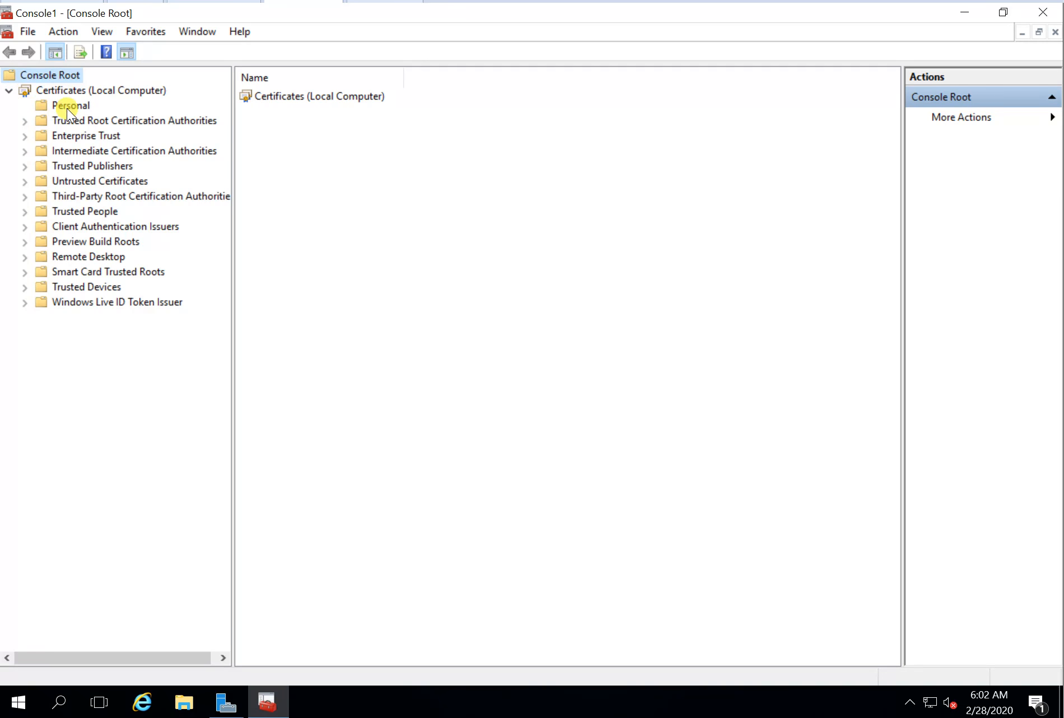
{"action": "left_click", "coordinate": [67, 108]}
{"action": "right_click", "coordinate": [67, 108]}
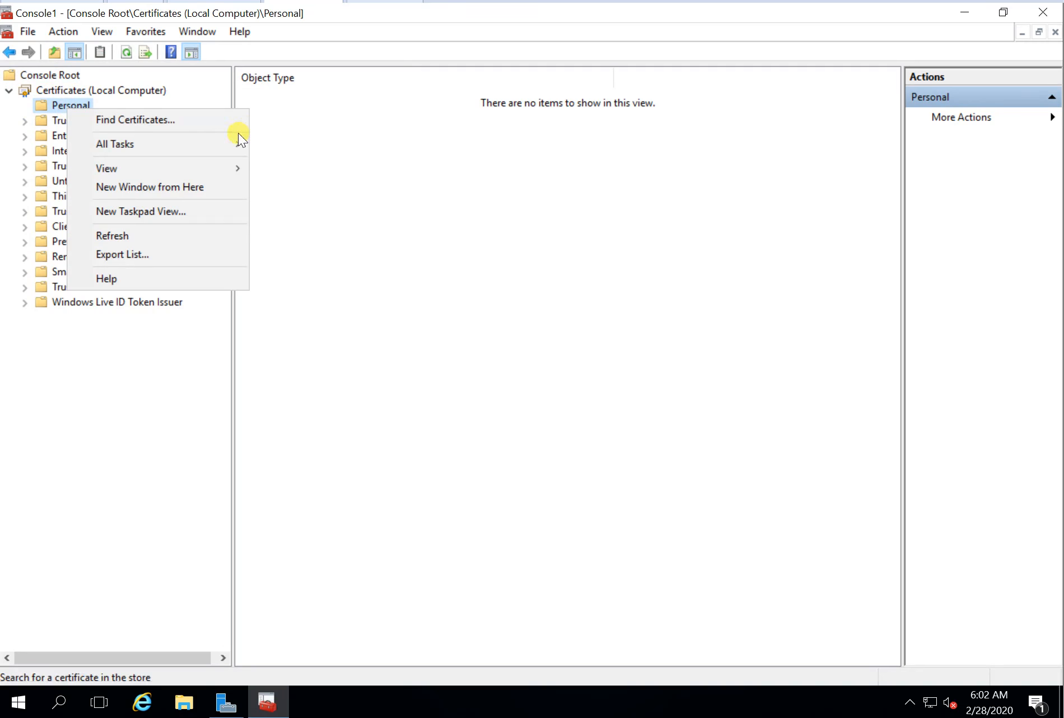
{"action": "mouse_move", "coordinate": [228, 141]}
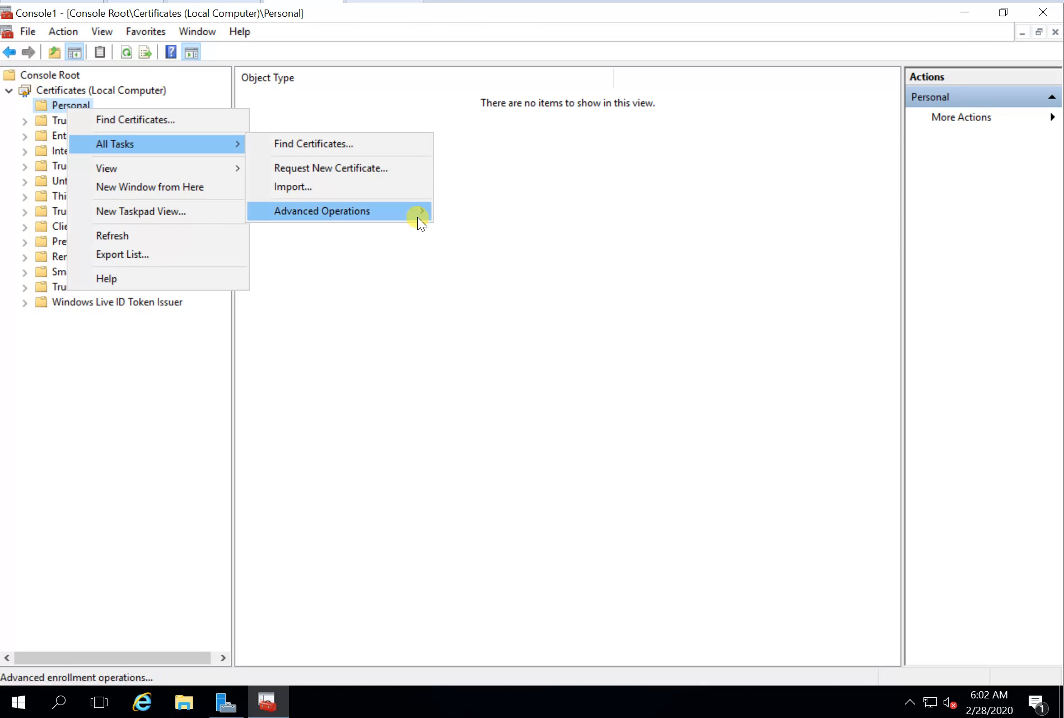
{"action": "mouse_move", "coordinate": [417, 217]}
{"action": "left_click", "coordinate": [476, 210]}
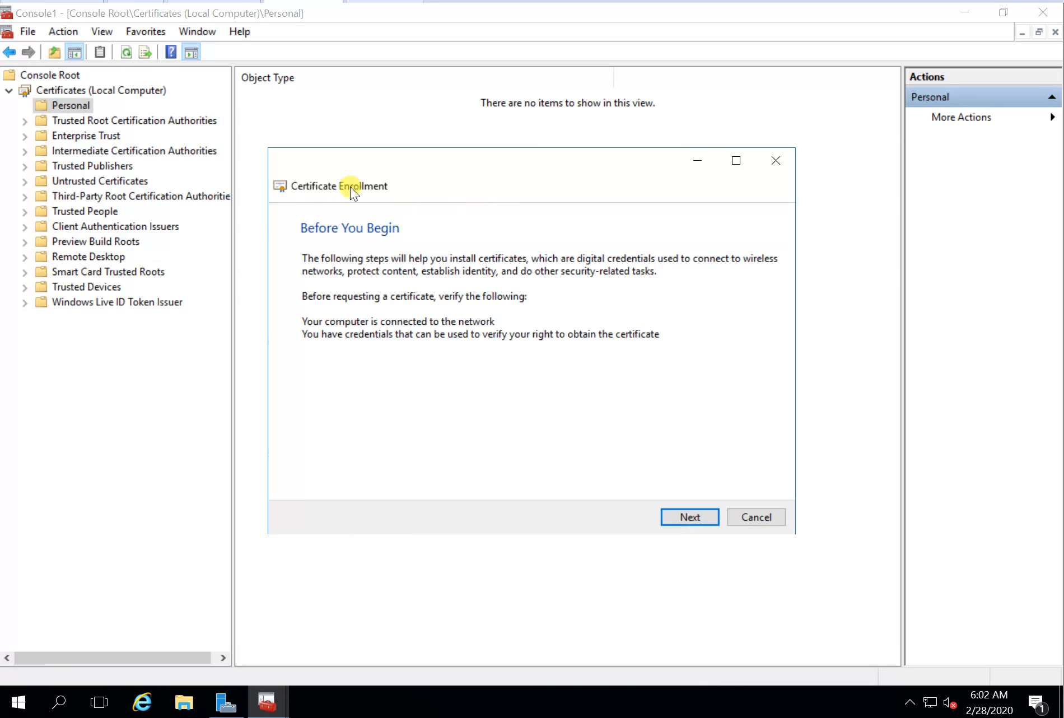
Step: Proceed in the enrollment wizard without an enrollment policy
{"action": "left_click", "coordinate": [695, 518]}
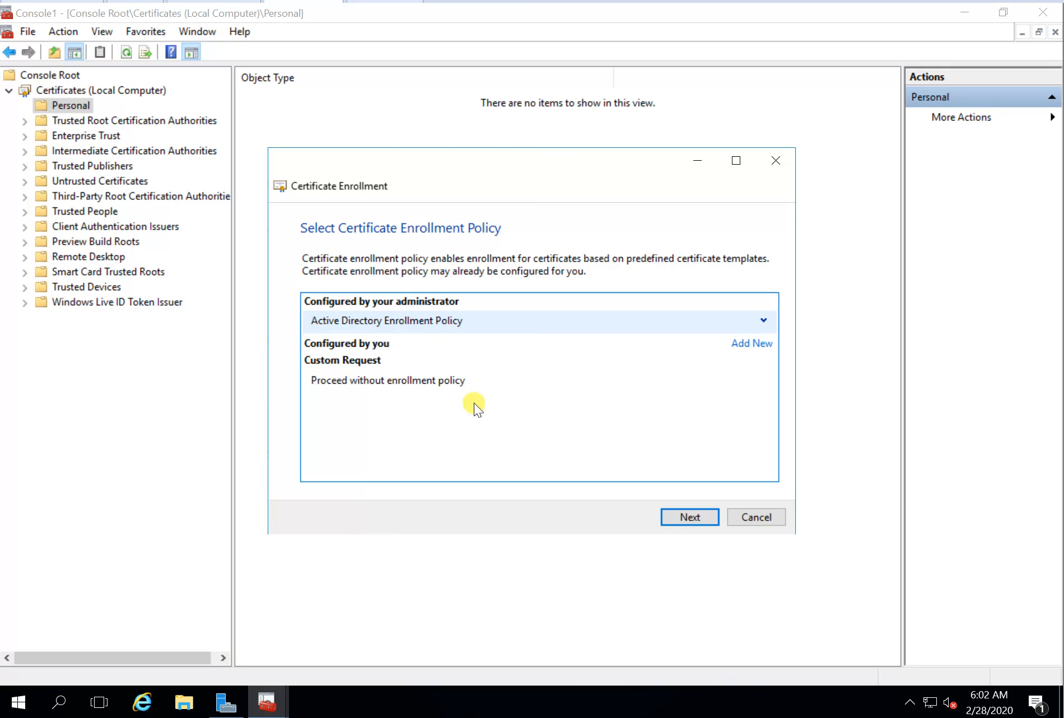
{"action": "left_click", "coordinate": [417, 384]}
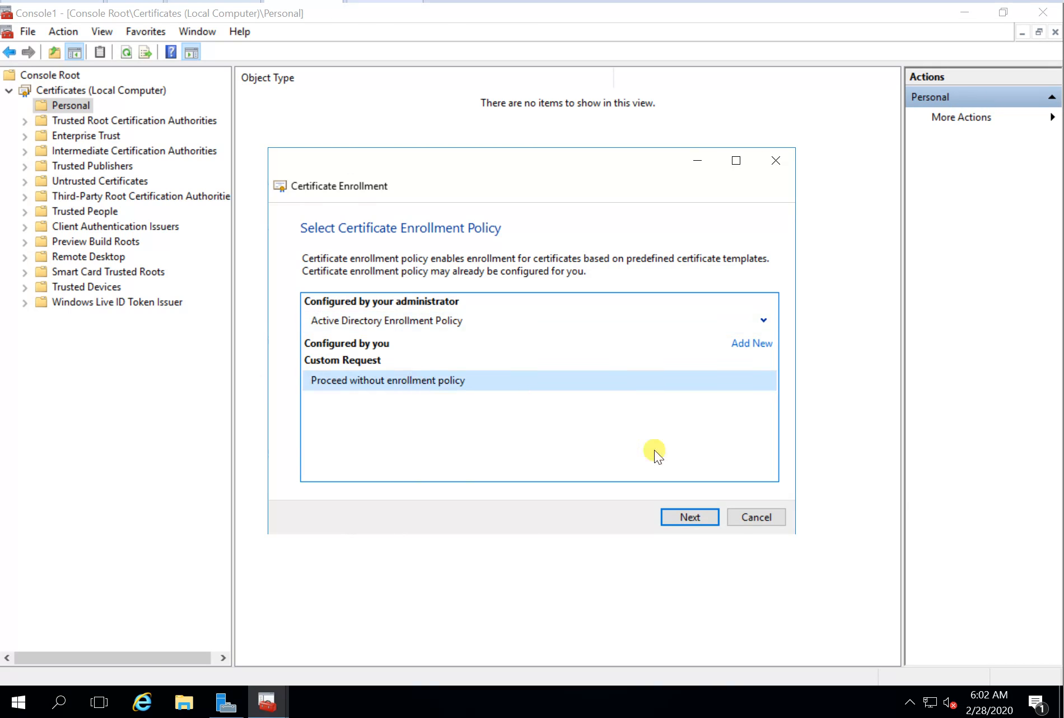
{"action": "left_click", "coordinate": [703, 516]}
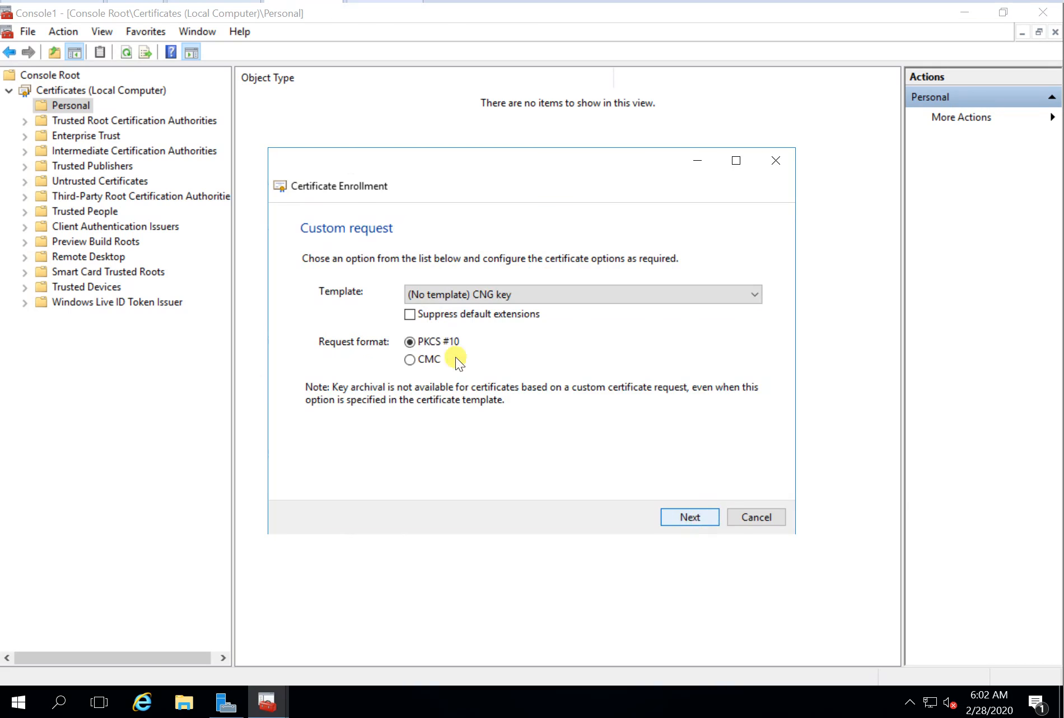
Step: Choose the (No template) Legacy key template with PKCS #10 and open the request's properties
{"action": "left_click", "coordinate": [479, 297]}
{"action": "left_click", "coordinate": [459, 322]}
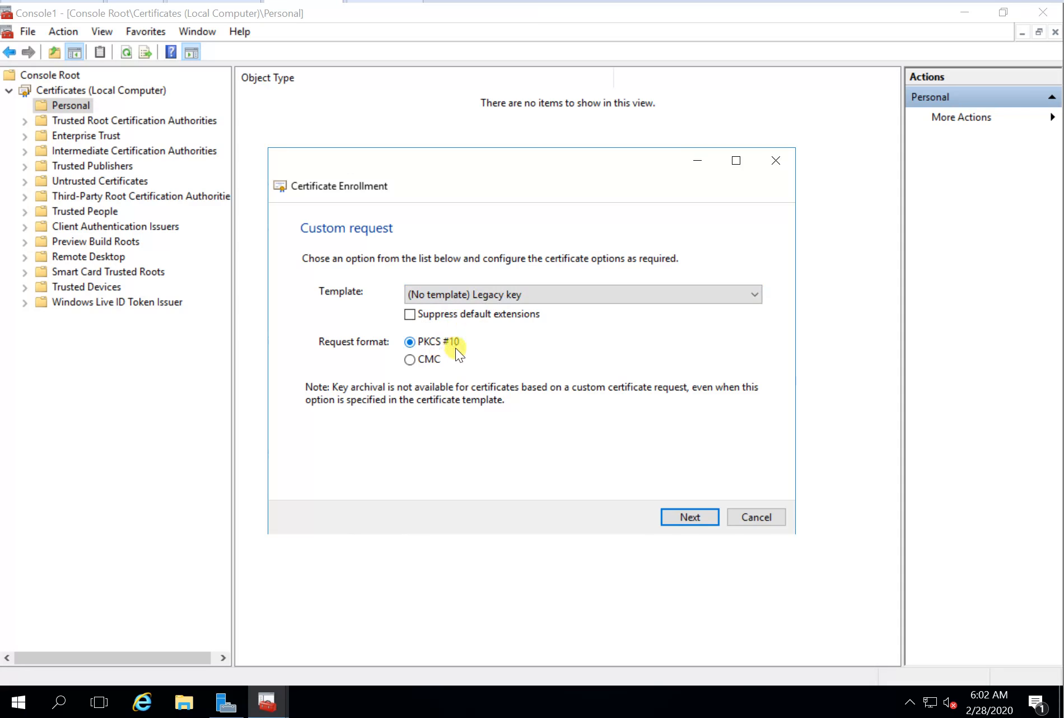
{"action": "left_click", "coordinate": [690, 516]}
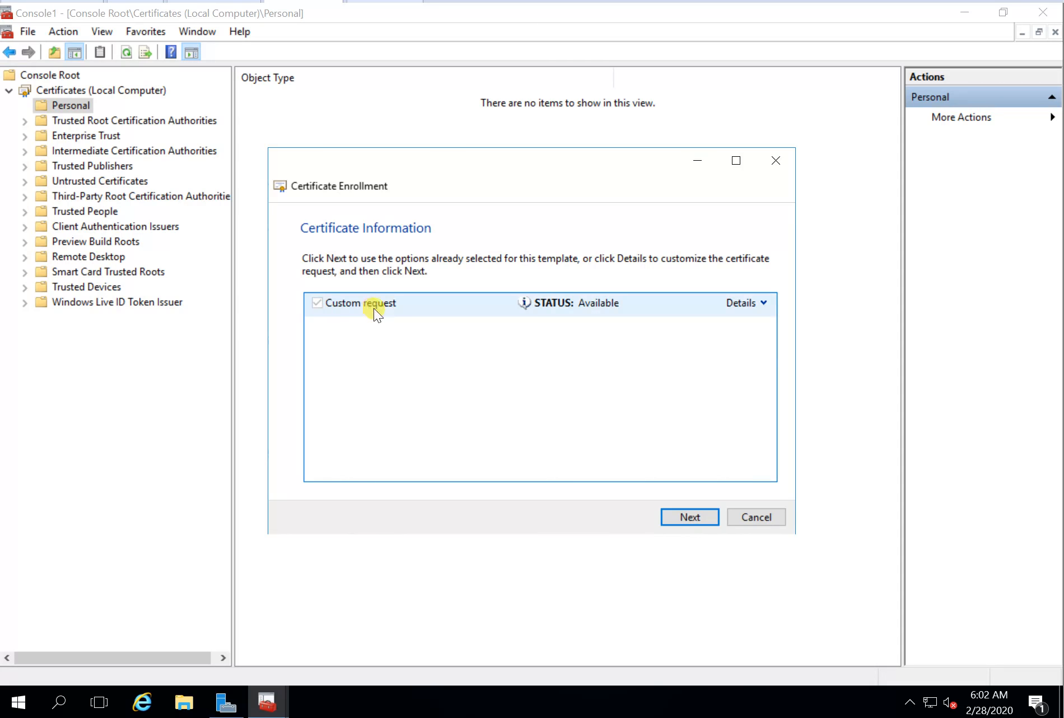
{"action": "left_click", "coordinate": [764, 304]}
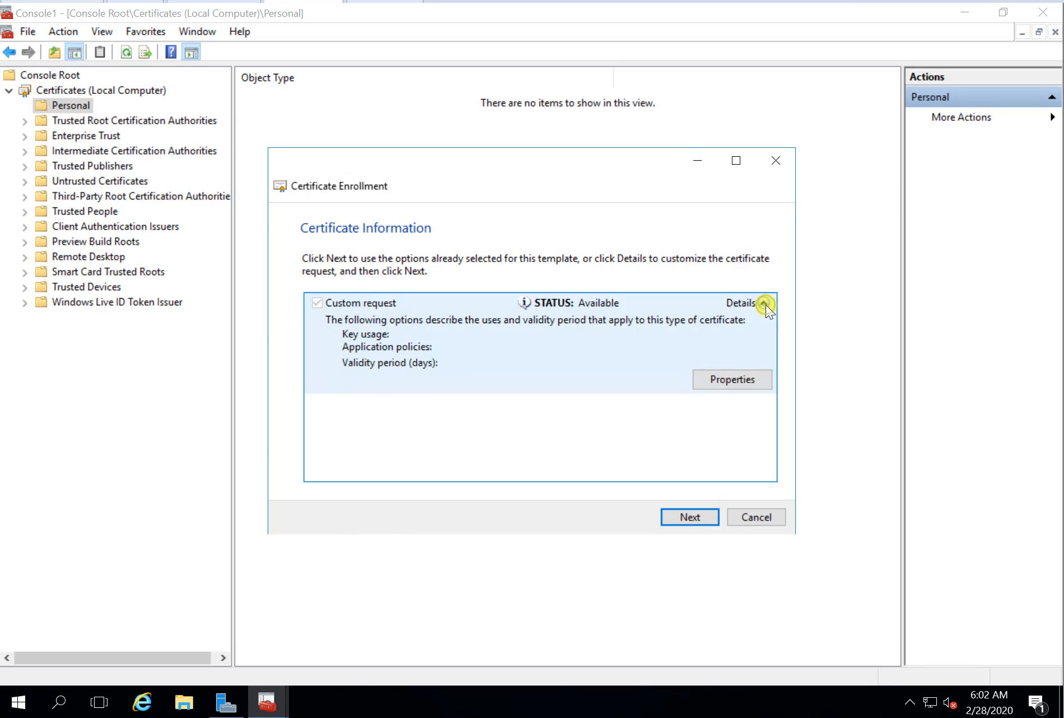
{"action": "left_click", "coordinate": [747, 378]}
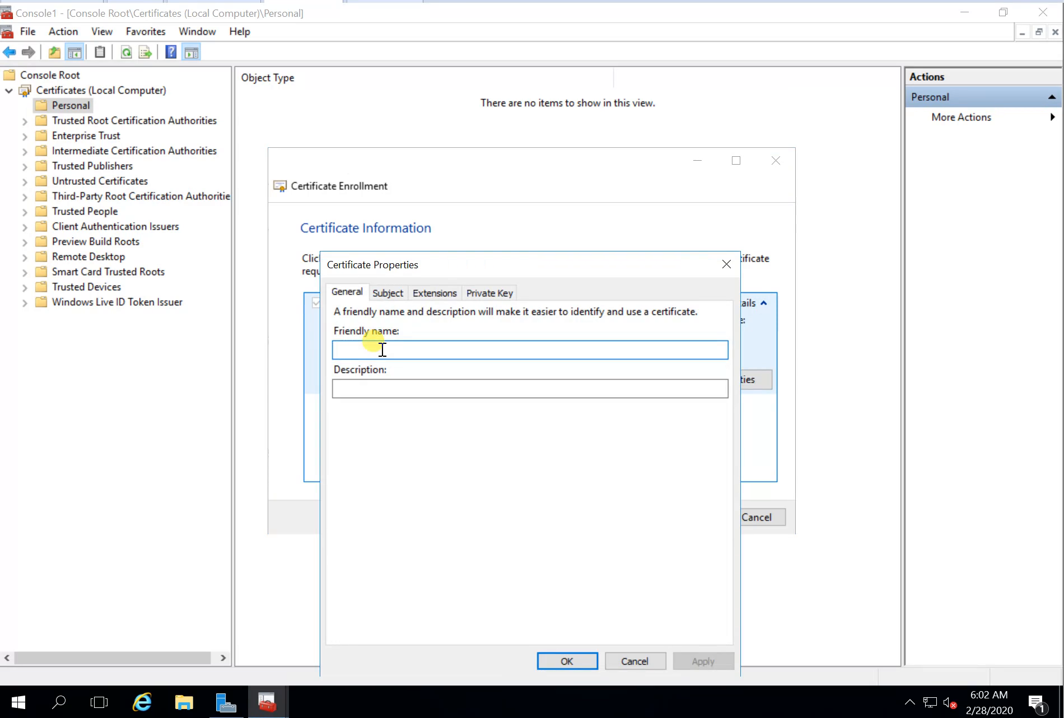
Step: Enter friendly name fs.itcents.net and description 'ADFS certificate' on the General tab
{"action": "type", "text": "fs.it"}
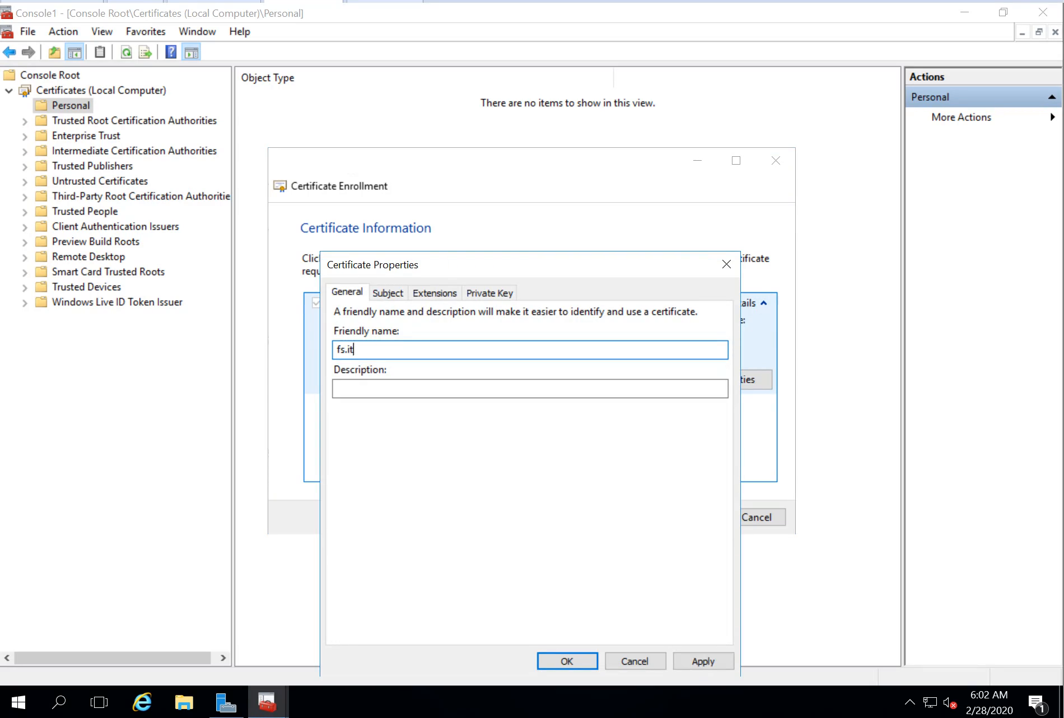
{"action": "type", "text": "cents.net"}
{"action": "left_click", "coordinate": [375, 388]}
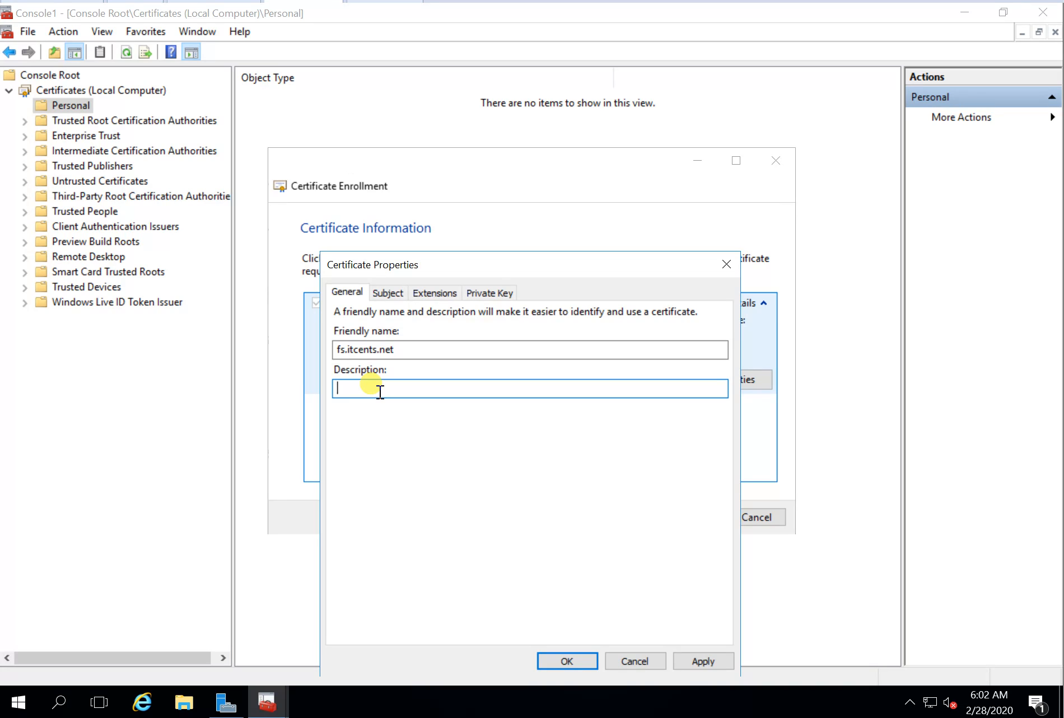
{"action": "type", "text": "ADFS certificate"}
{"action": "left_click", "coordinate": [389, 291]}
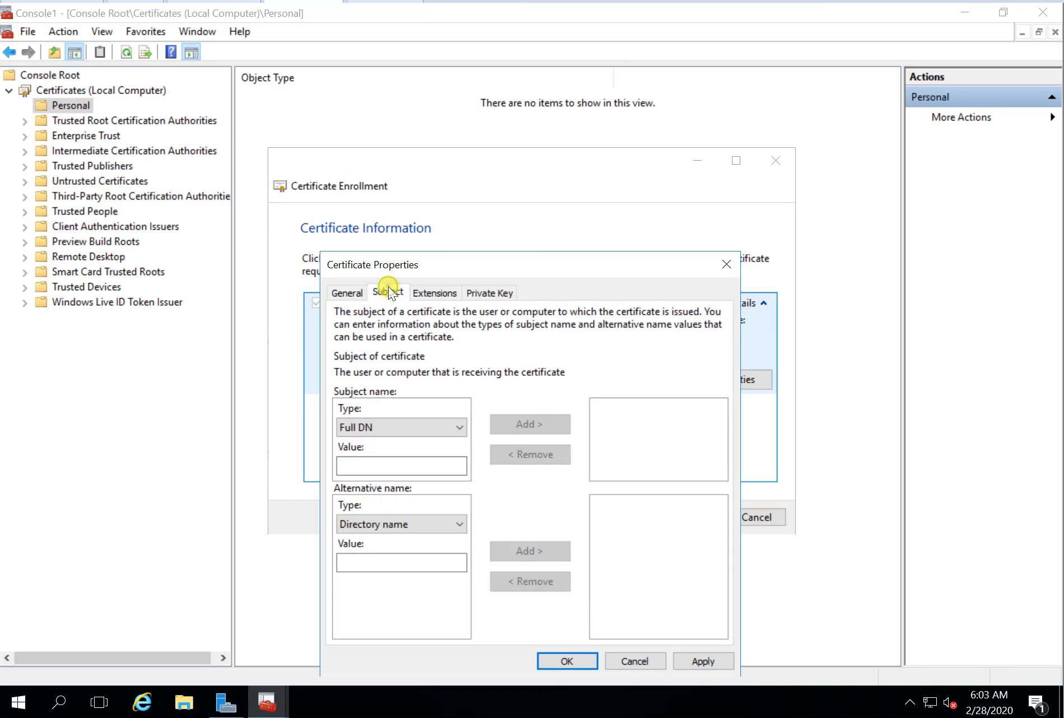
Step: Add subject entries Common name fs.itcents.net, Country AU and Locality Sydney
{"action": "left_click", "coordinate": [436, 424]}
{"action": "left_click", "coordinate": [406, 453]}
{"action": "left_click", "coordinate": [381, 466]}
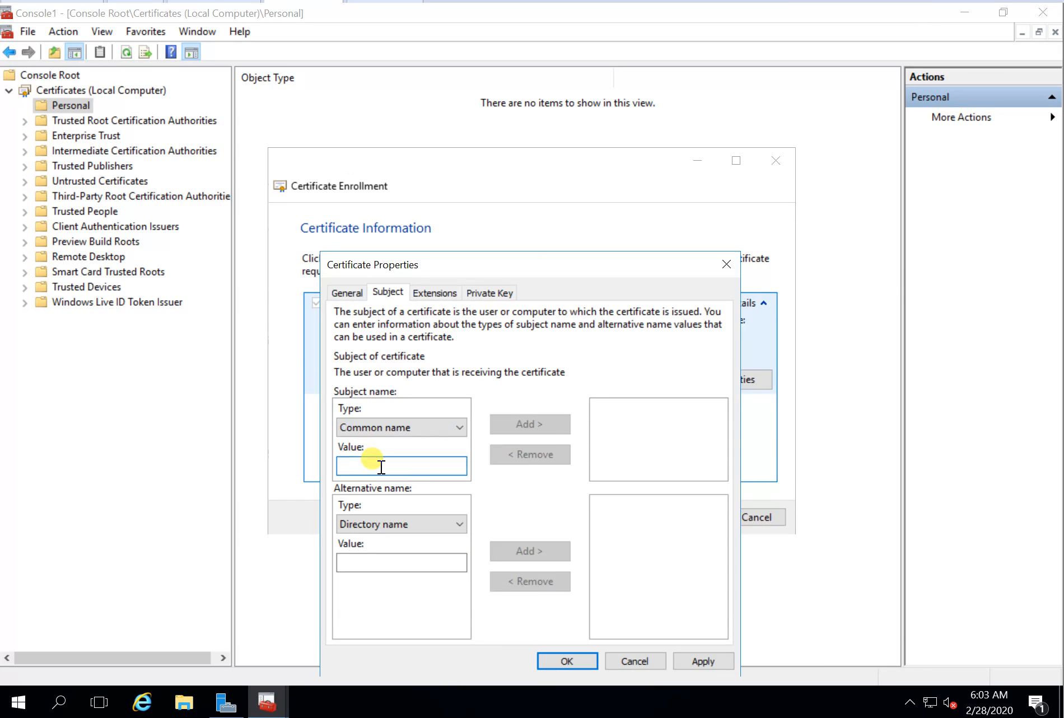
{"action": "type", "text": "fs.itce"}
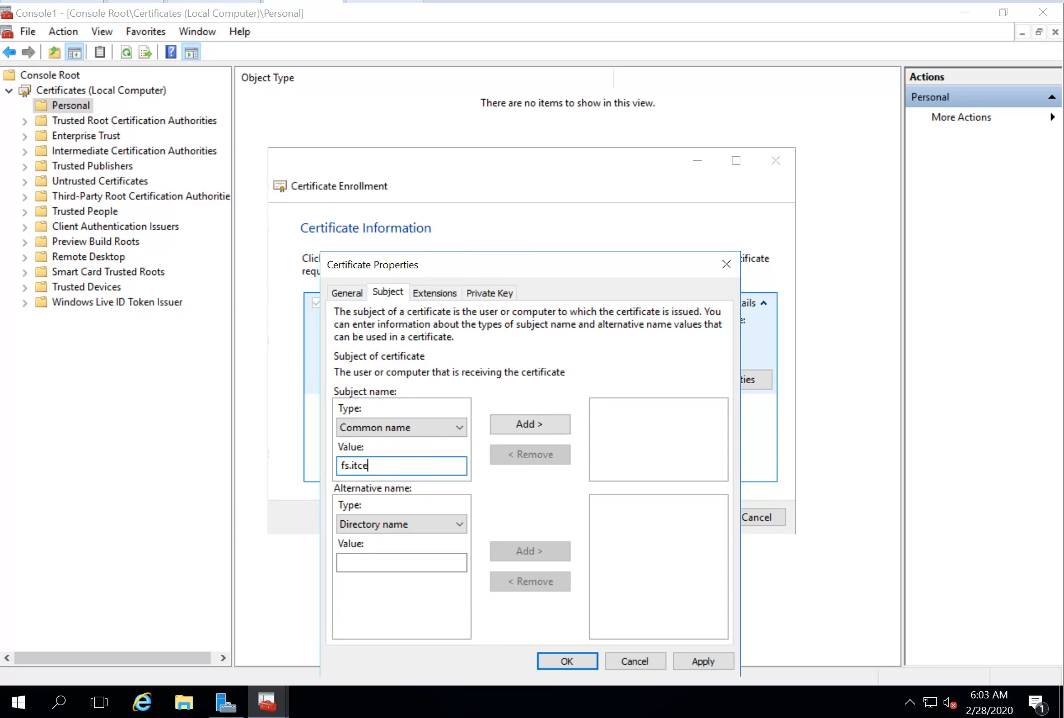
{"action": "type", "text": "nts.net"}
{"action": "left_click", "coordinate": [541, 422]}
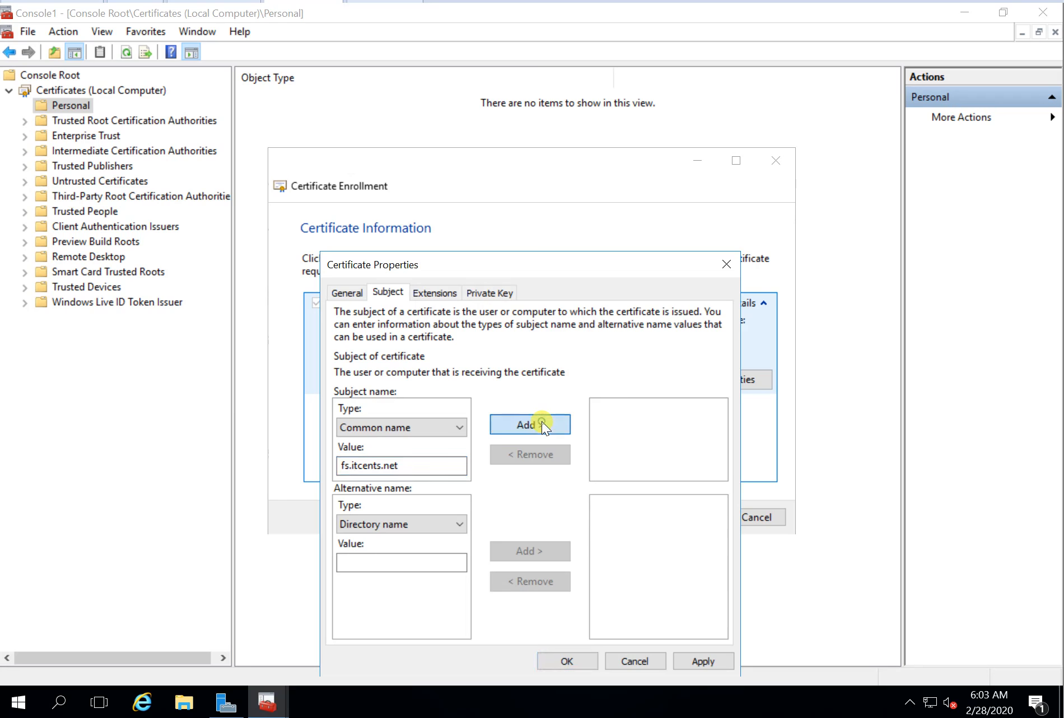
{"action": "left_click", "coordinate": [458, 429]}
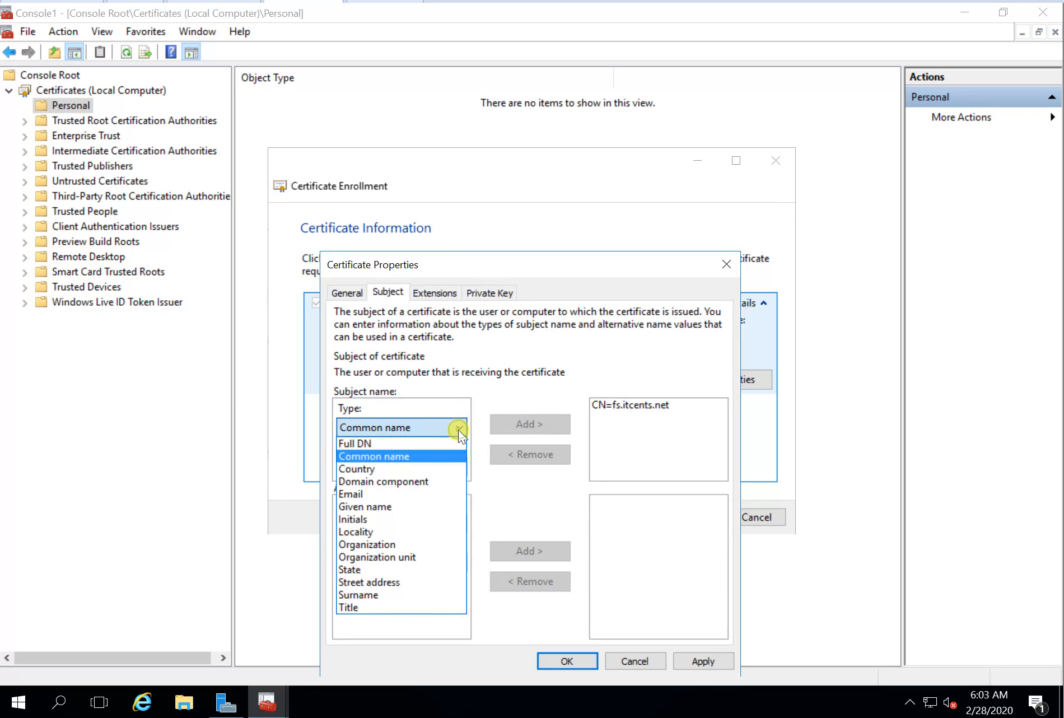
{"action": "left_click", "coordinate": [380, 467]}
{"action": "left_click", "coordinate": [380, 467]}
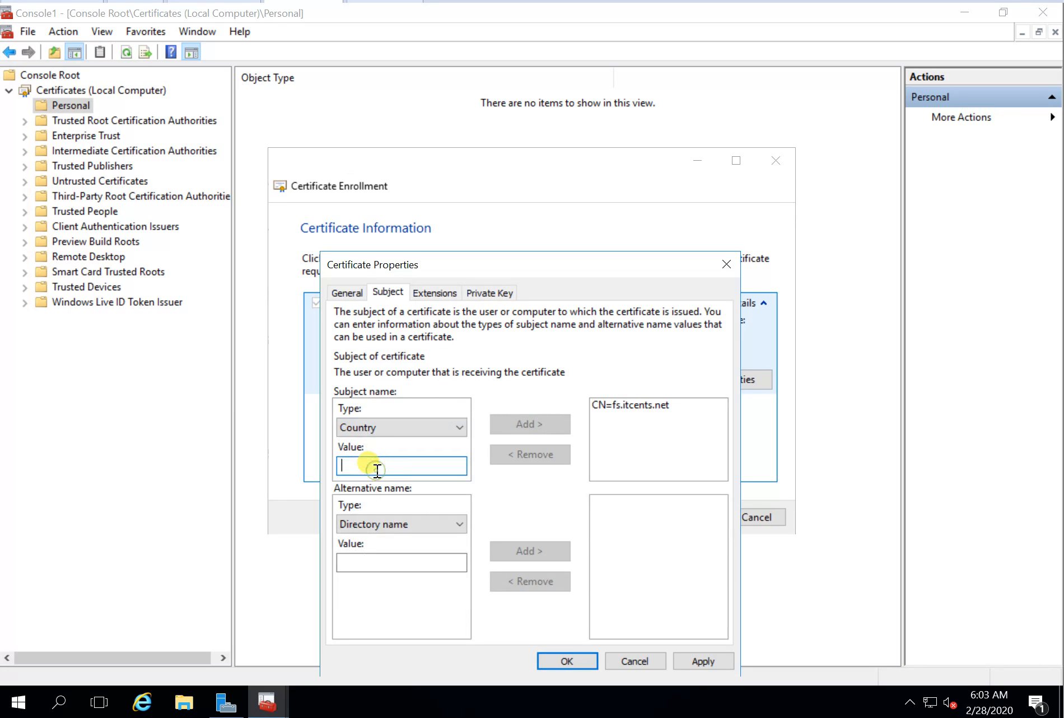
{"action": "type", "text": "AU"}
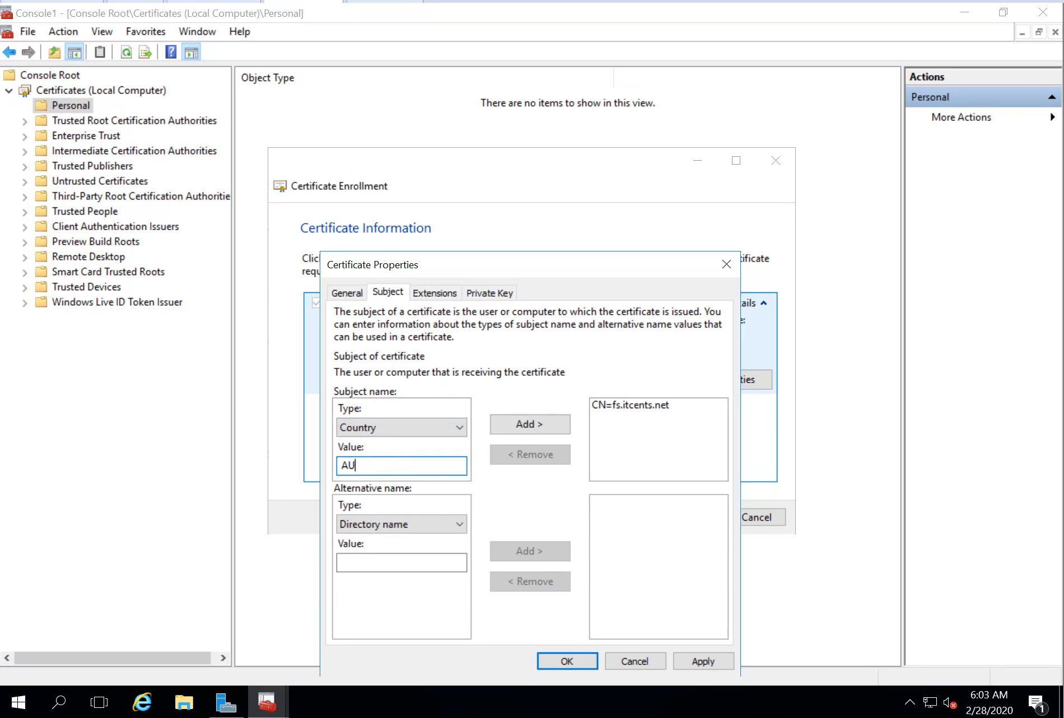
{"action": "left_click", "coordinate": [521, 432]}
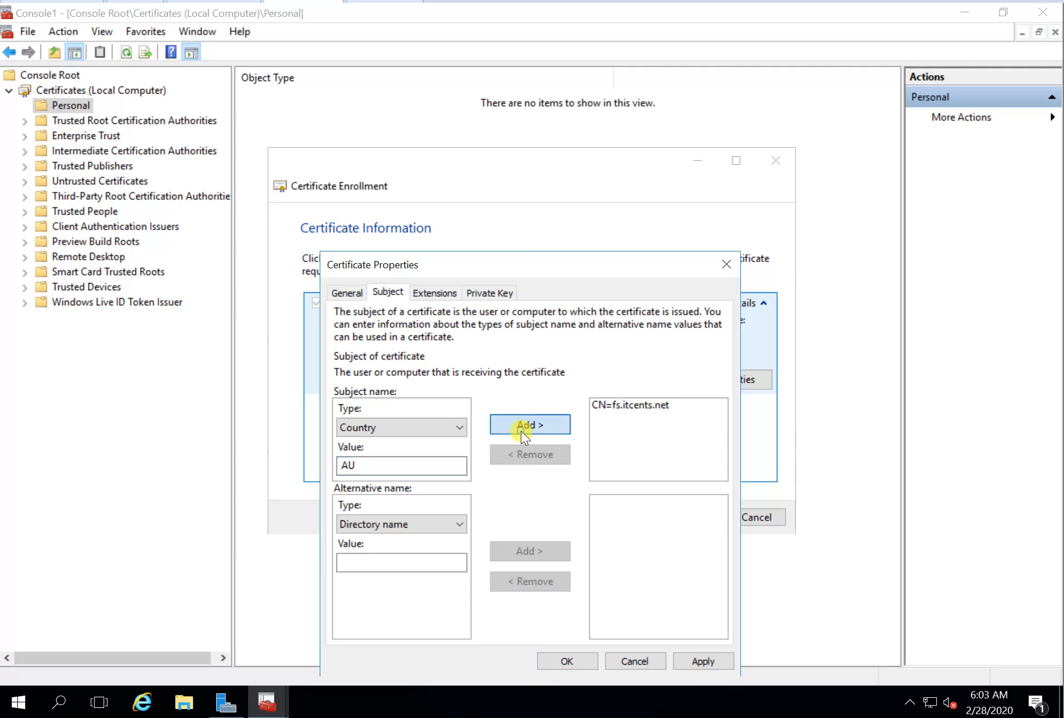
{"action": "left_click", "coordinate": [459, 425]}
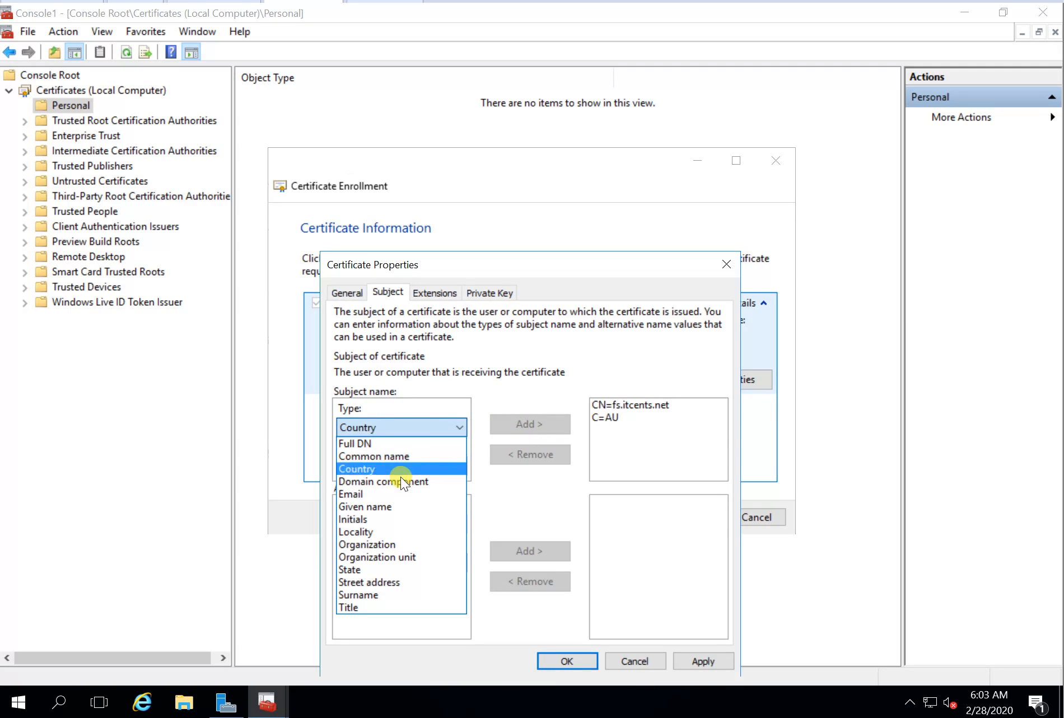
{"action": "left_click", "coordinate": [386, 532]}
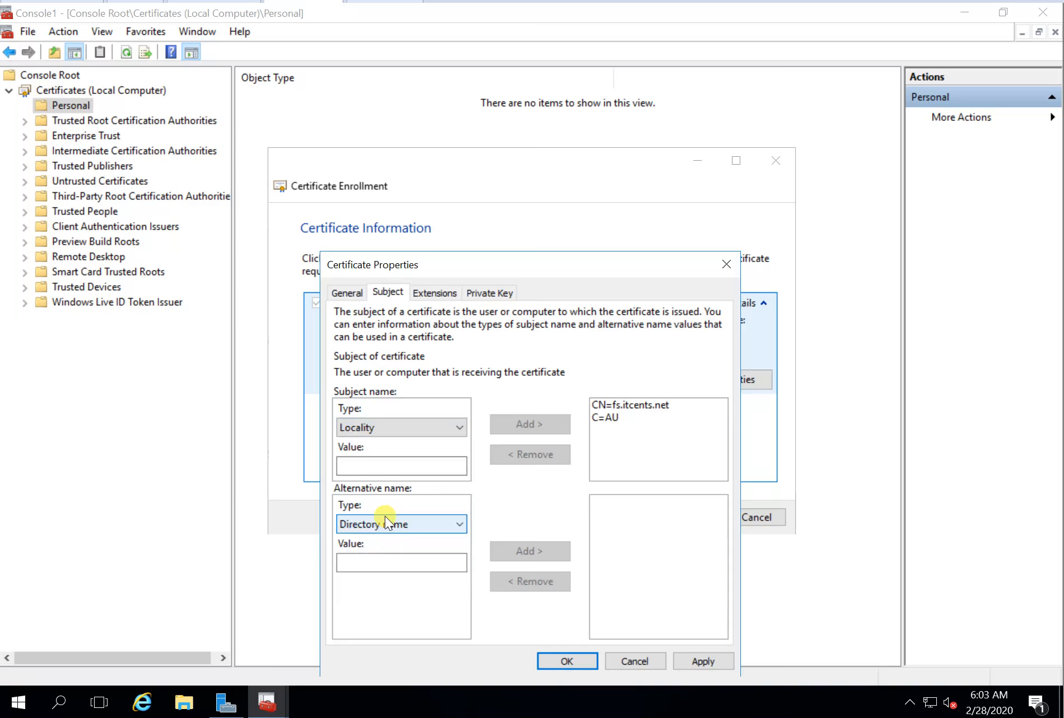
{"action": "left_click", "coordinate": [385, 469]}
{"action": "type", "text": "Syd"}
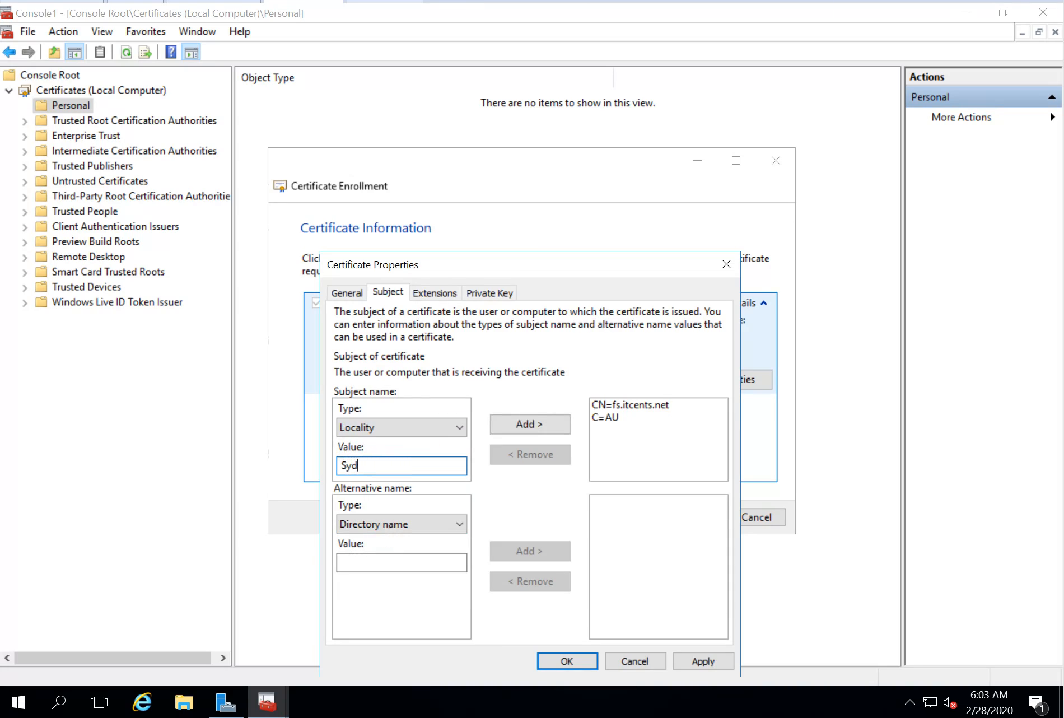
{"action": "type", "text": "ney"}
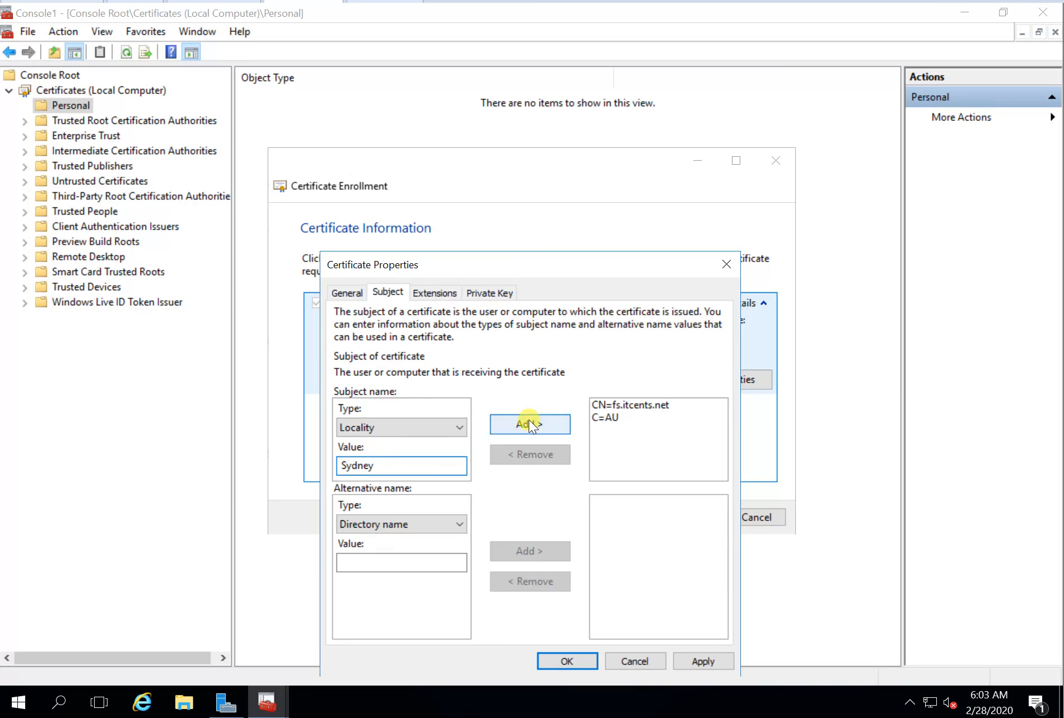
{"action": "left_click", "coordinate": [529, 422]}
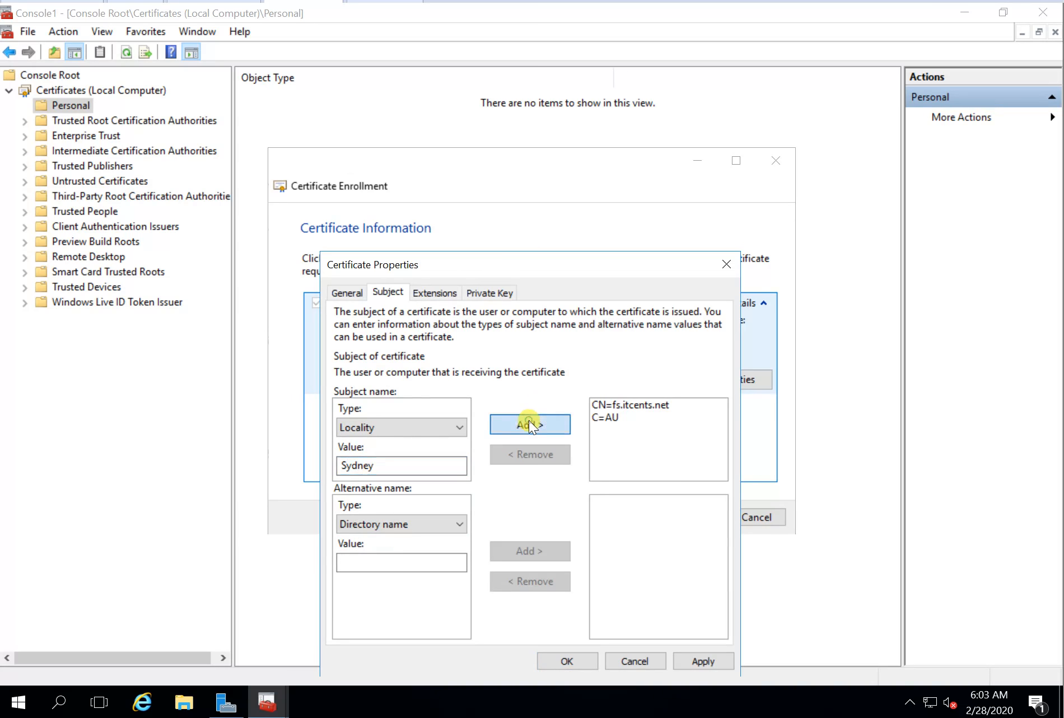
Step: Add subject entries Organization ITCents, Organization unit IT and State NSW
{"action": "left_click", "coordinate": [457, 425]}
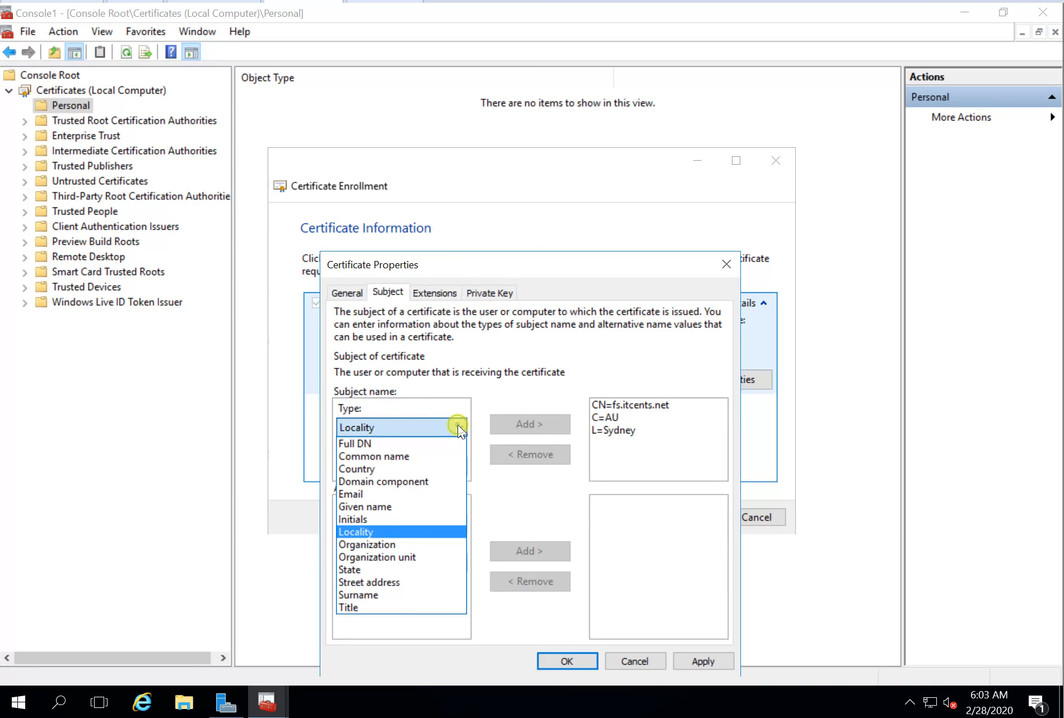
{"action": "left_click", "coordinate": [393, 544]}
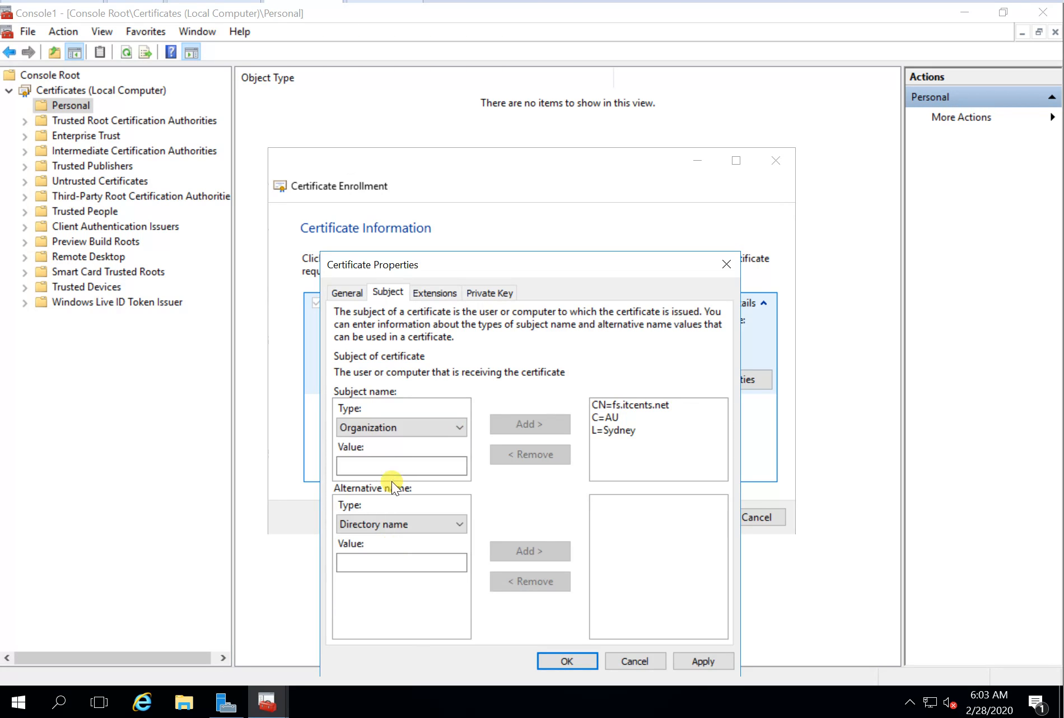
{"action": "left_click", "coordinate": [373, 465]}
{"action": "type", "text": "IT"}
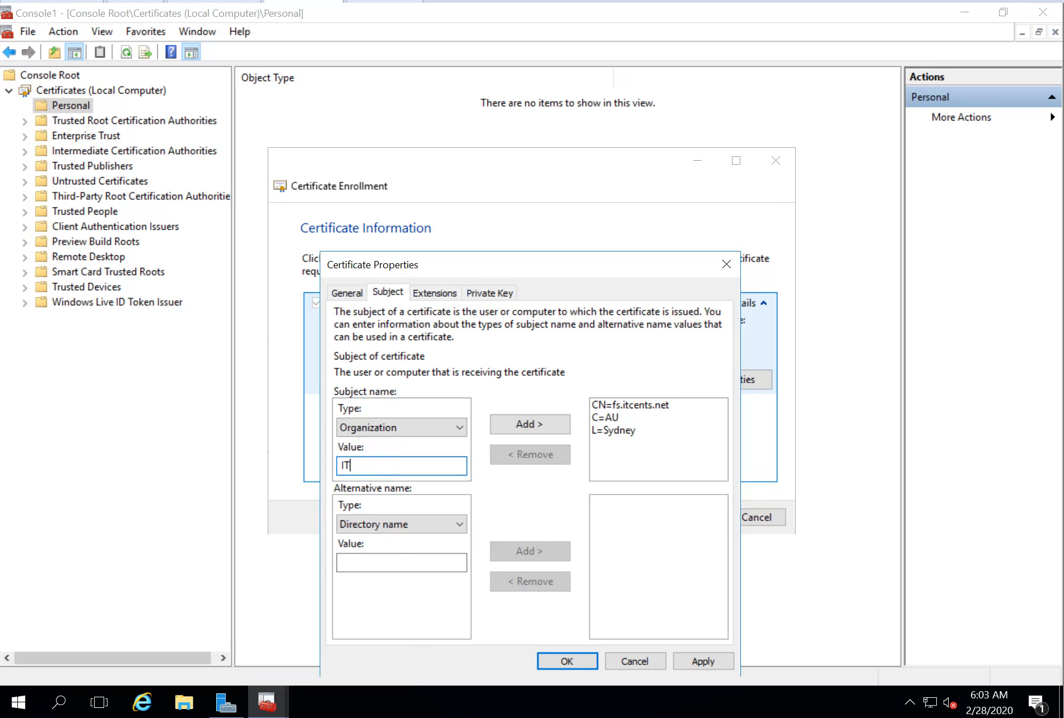
{"action": "type", "text": "Cents"}
{"action": "key", "text": "BackSpace"}
{"action": "key", "text": "BackSpace"}
{"action": "key", "text": "BackSpace"}
{"action": "key", "text": "BackSpace"}
{"action": "type", "text": "ents"}
{"action": "left_click", "coordinate": [522, 424]}
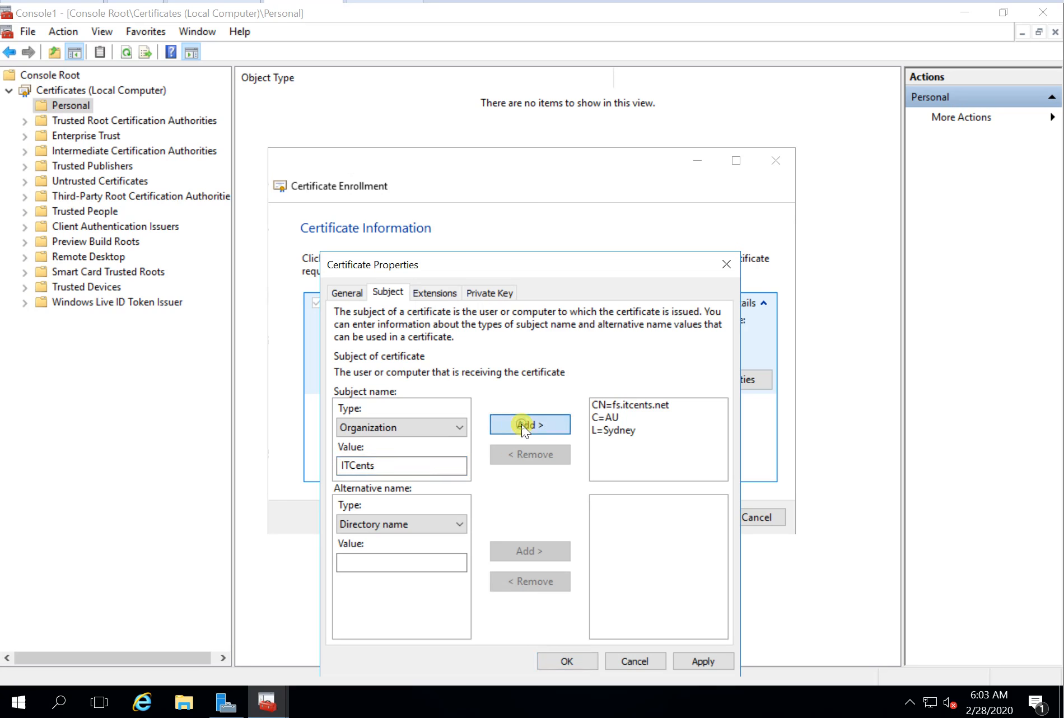
{"action": "left_click", "coordinate": [438, 426]}
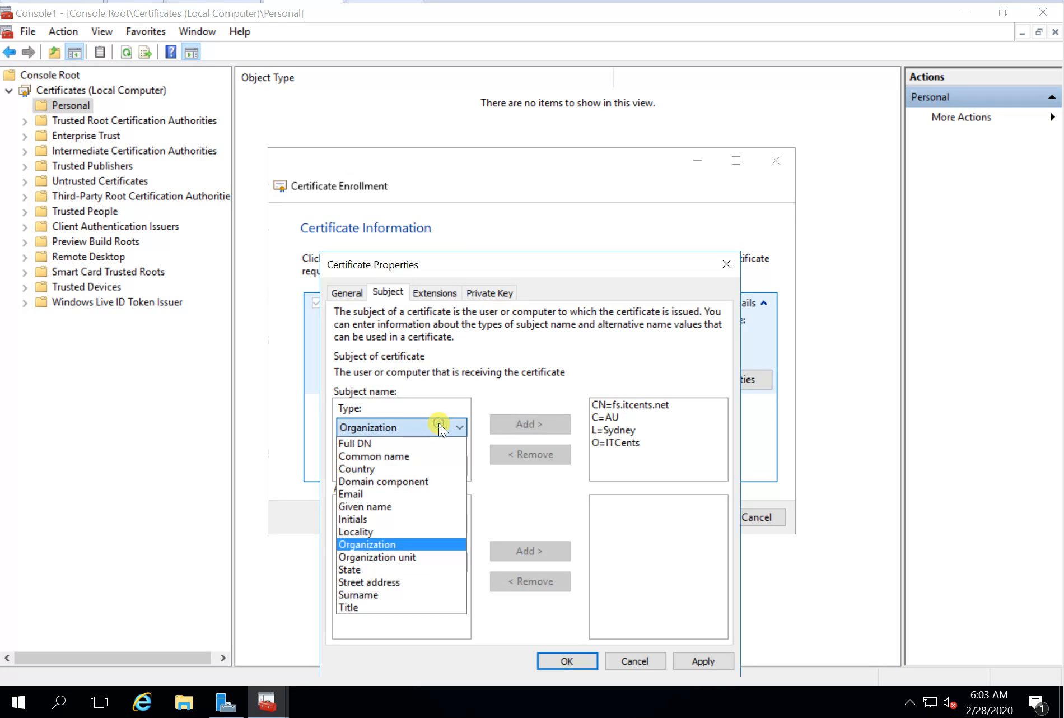
{"action": "left_click", "coordinate": [390, 556]}
{"action": "left_click", "coordinate": [373, 470]}
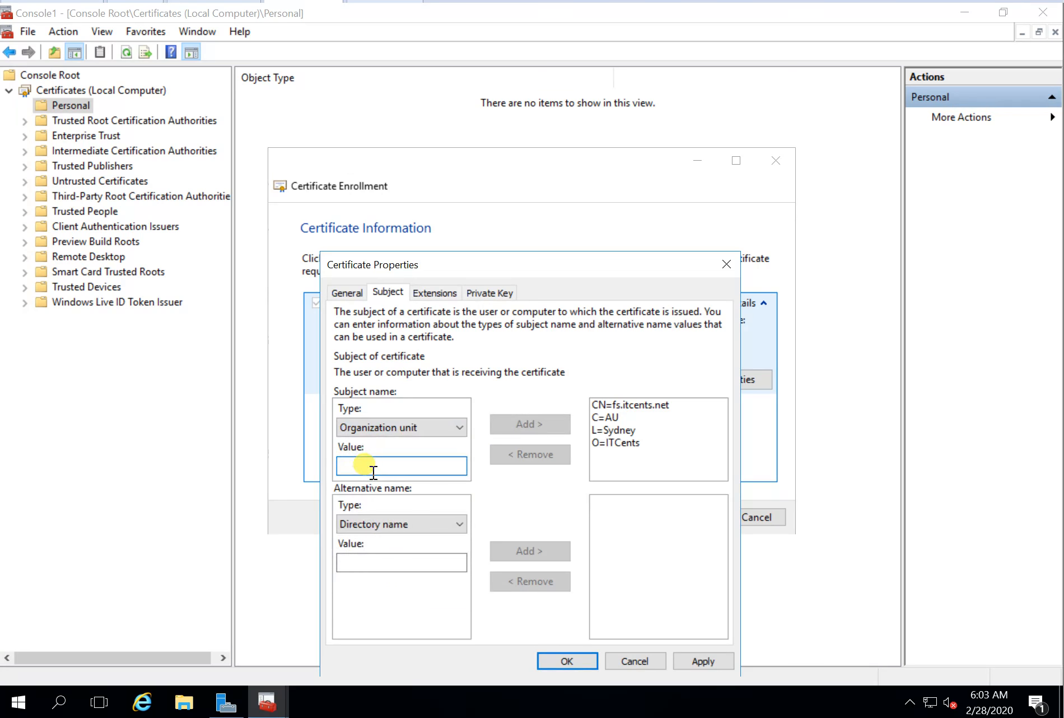
{"action": "type", "text": "IT"}
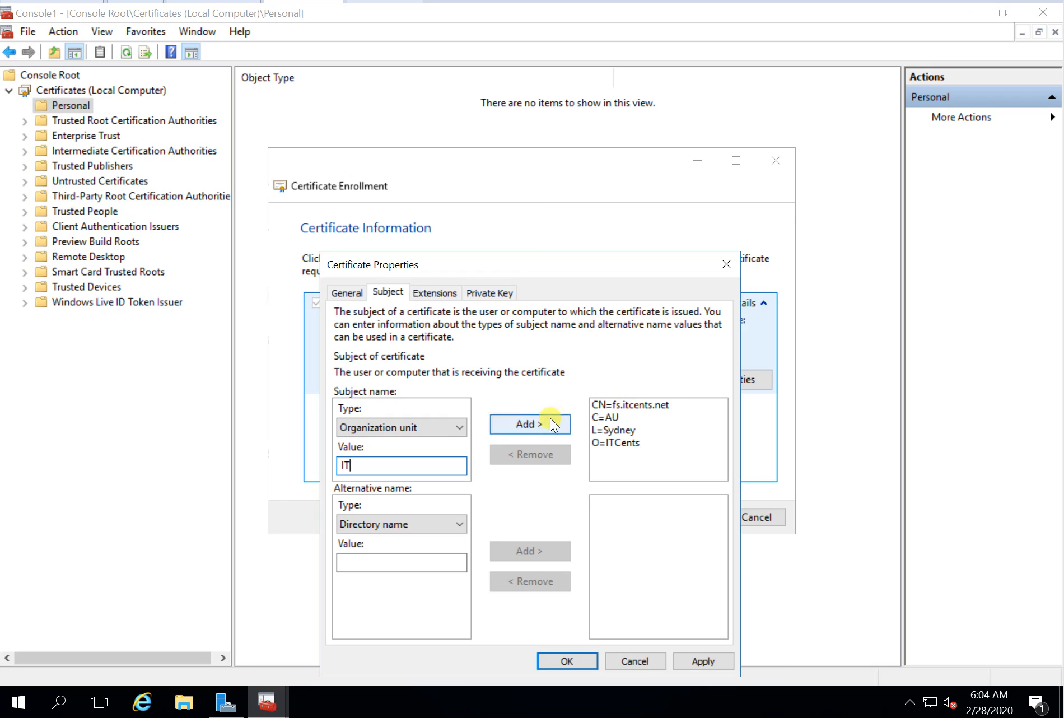
{"action": "left_click", "coordinate": [552, 424]}
{"action": "left_click", "coordinate": [447, 425]}
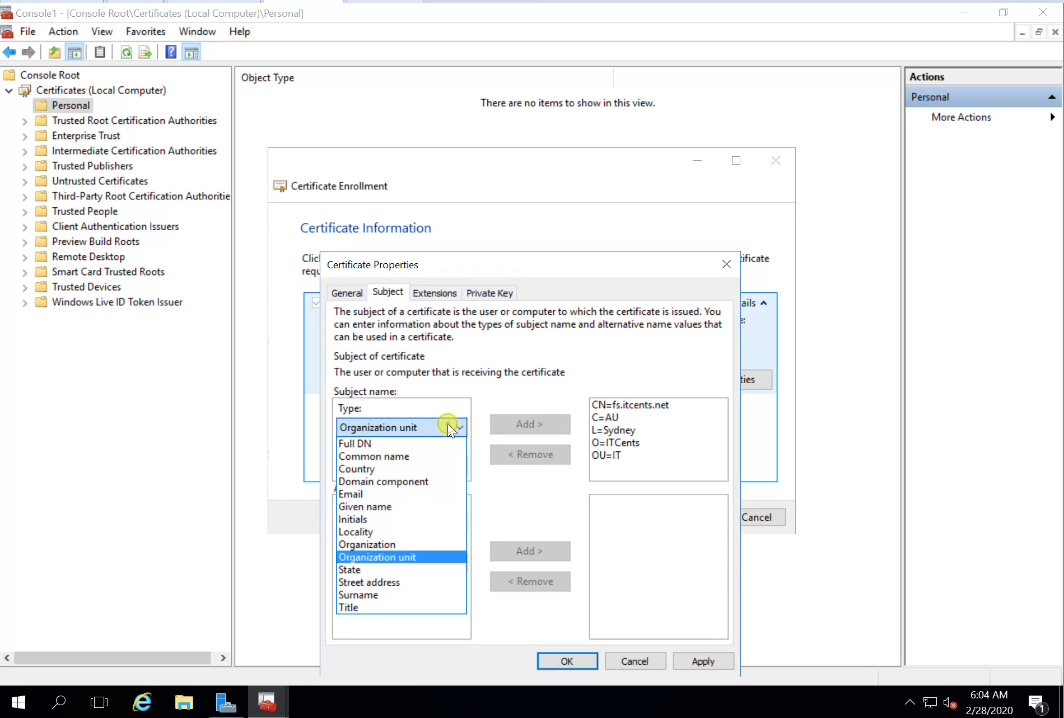
{"action": "left_click", "coordinate": [389, 569]}
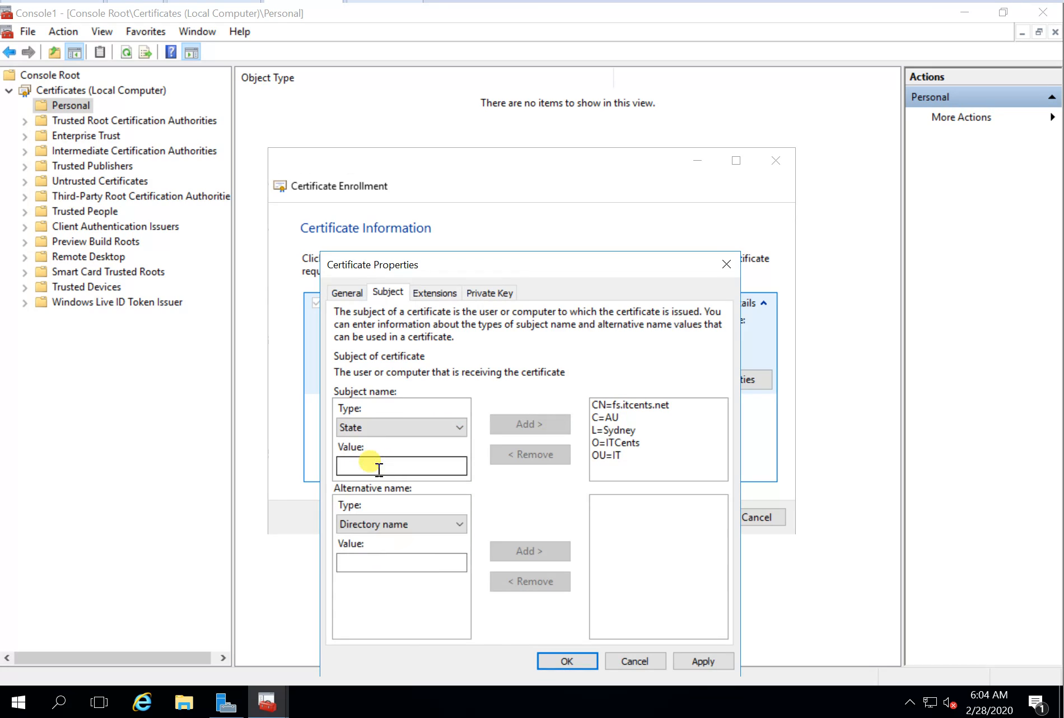
{"action": "left_click", "coordinate": [378, 467]}
{"action": "type", "text": "NS"}
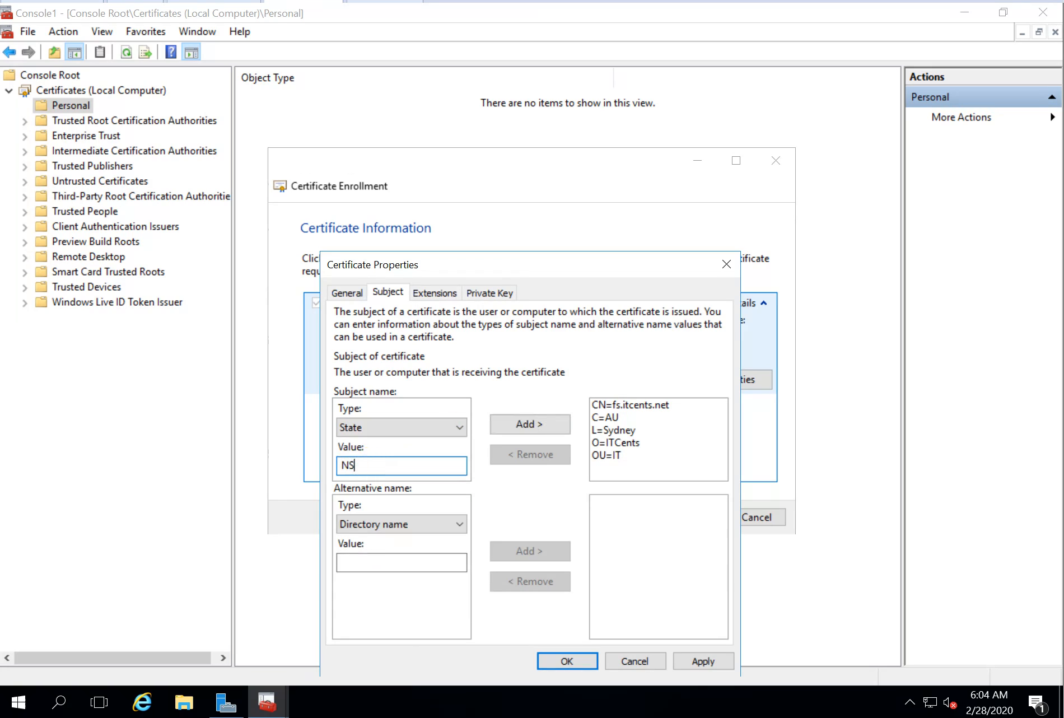
{"action": "type", "text": "W"}
{"action": "left_click", "coordinate": [543, 419]}
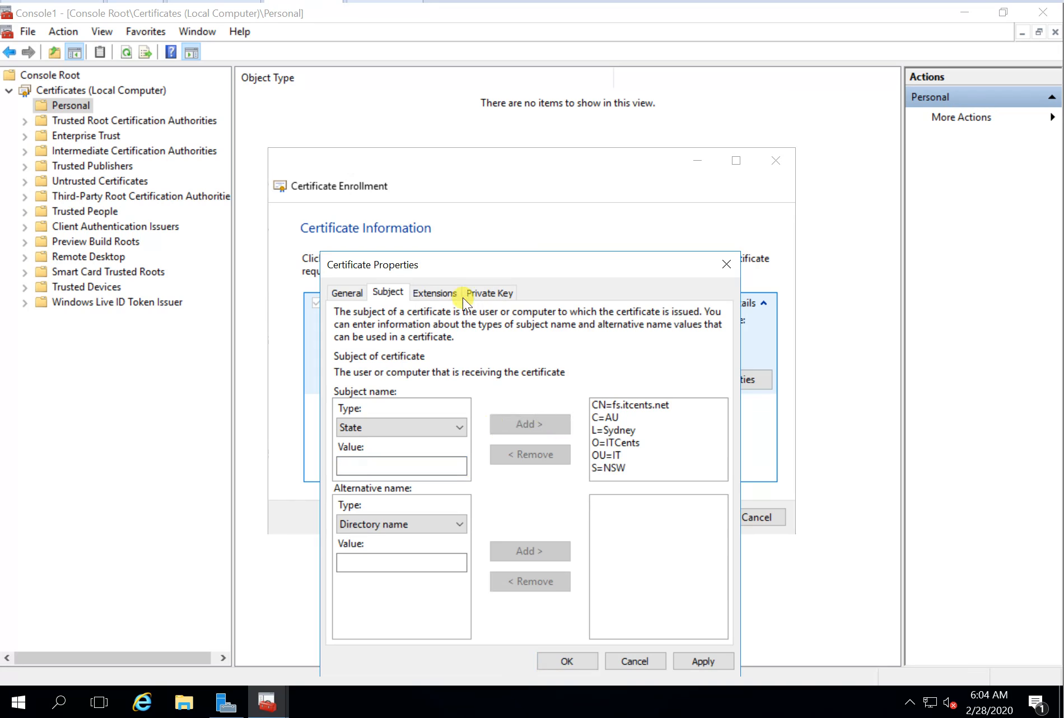
Step: Switch the private key's provider from Microsoft Strong Cryptographic Provider to RSA SChannel
{"action": "left_click", "coordinate": [485, 294]}
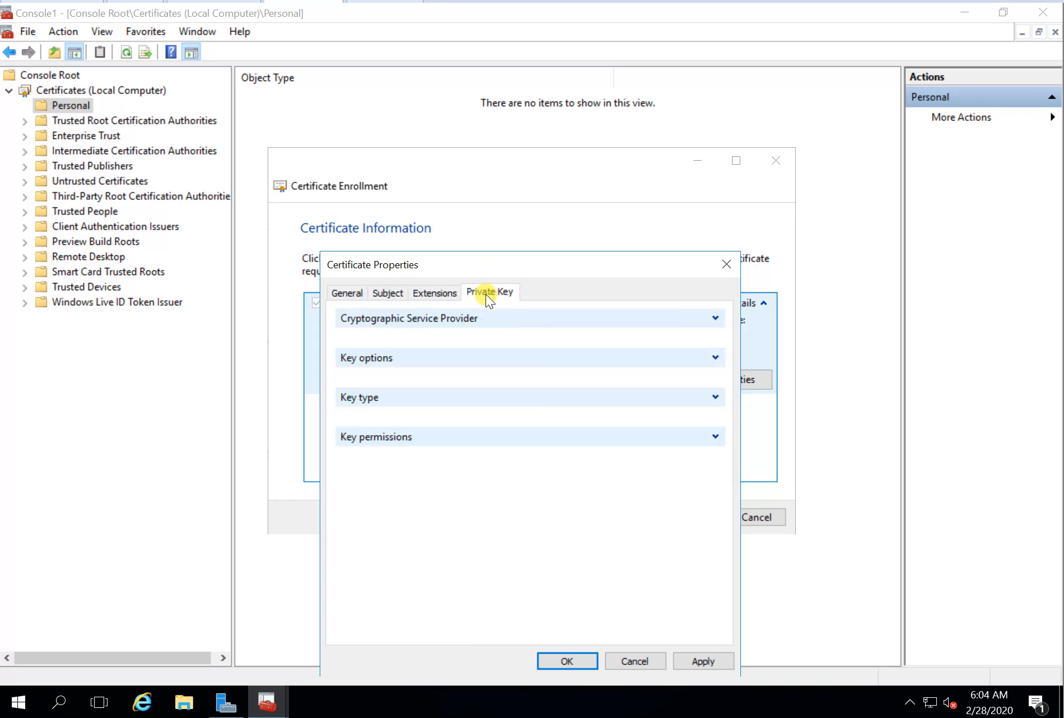
{"action": "left_click", "coordinate": [715, 318]}
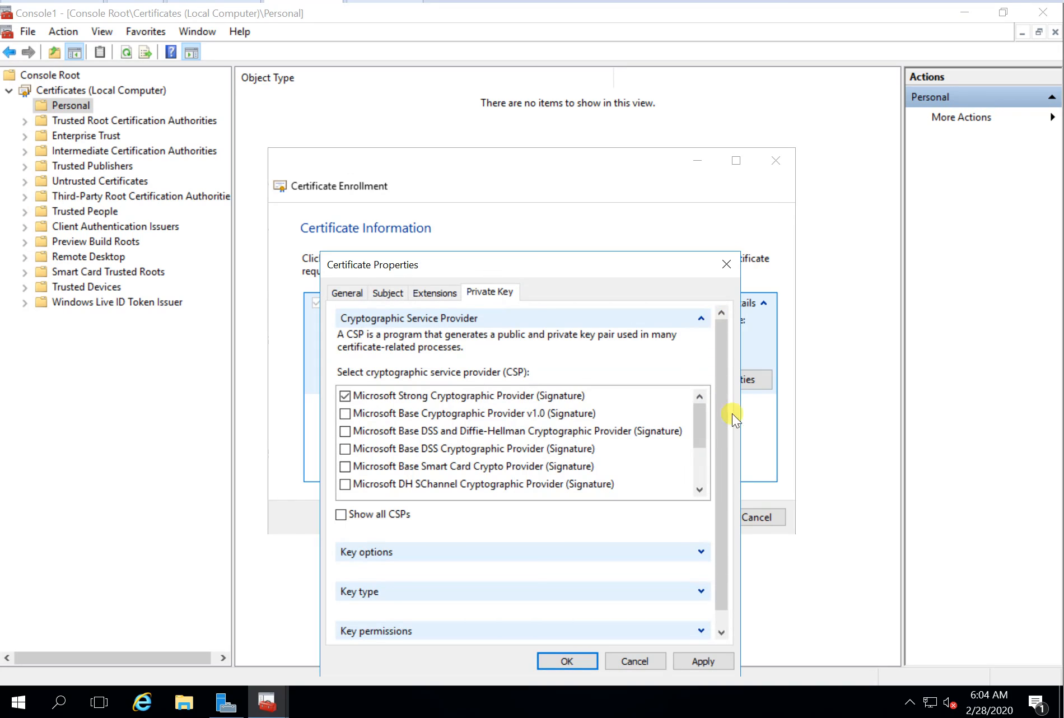
{"action": "left_click", "coordinate": [348, 396]}
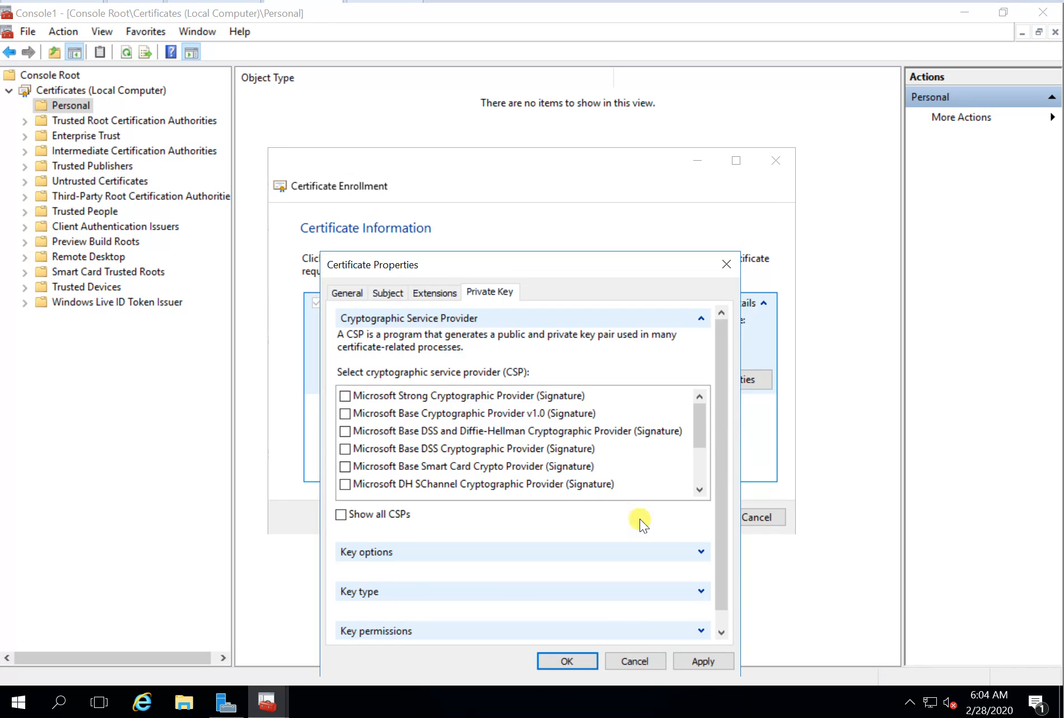
{"action": "left_click", "coordinate": [699, 490]}
{"action": "left_click", "coordinate": [701, 492]}
{"action": "left_click", "coordinate": [700, 492]}
{"action": "left_click", "coordinate": [700, 492]}
{"action": "left_click", "coordinate": [701, 492]}
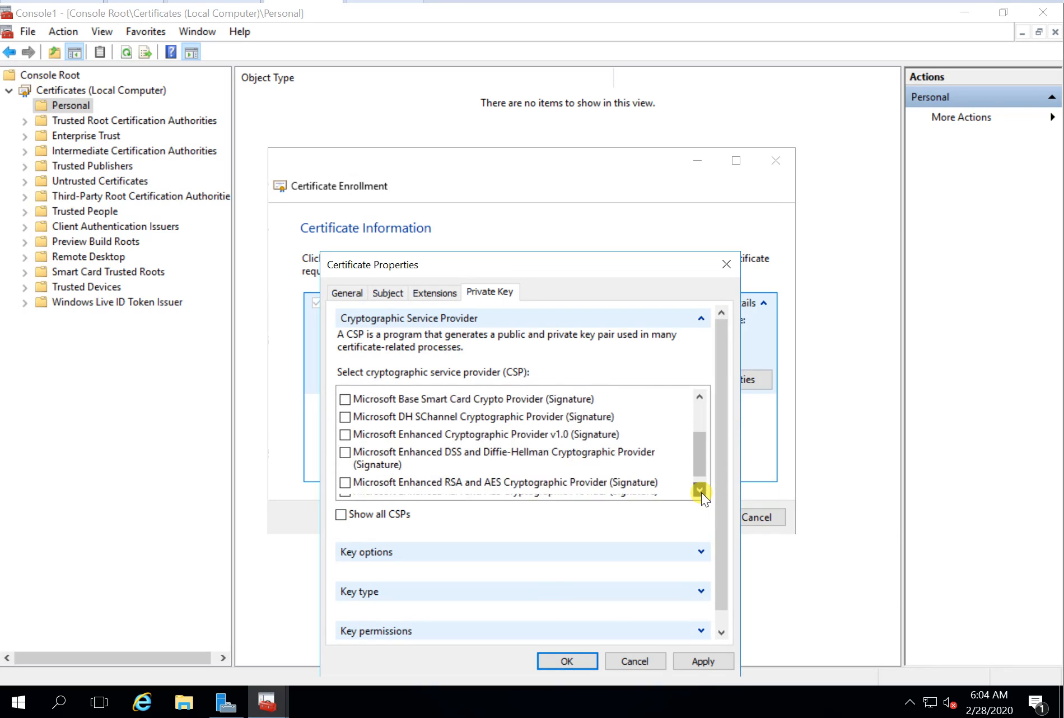
{"action": "left_click", "coordinate": [700, 492]}
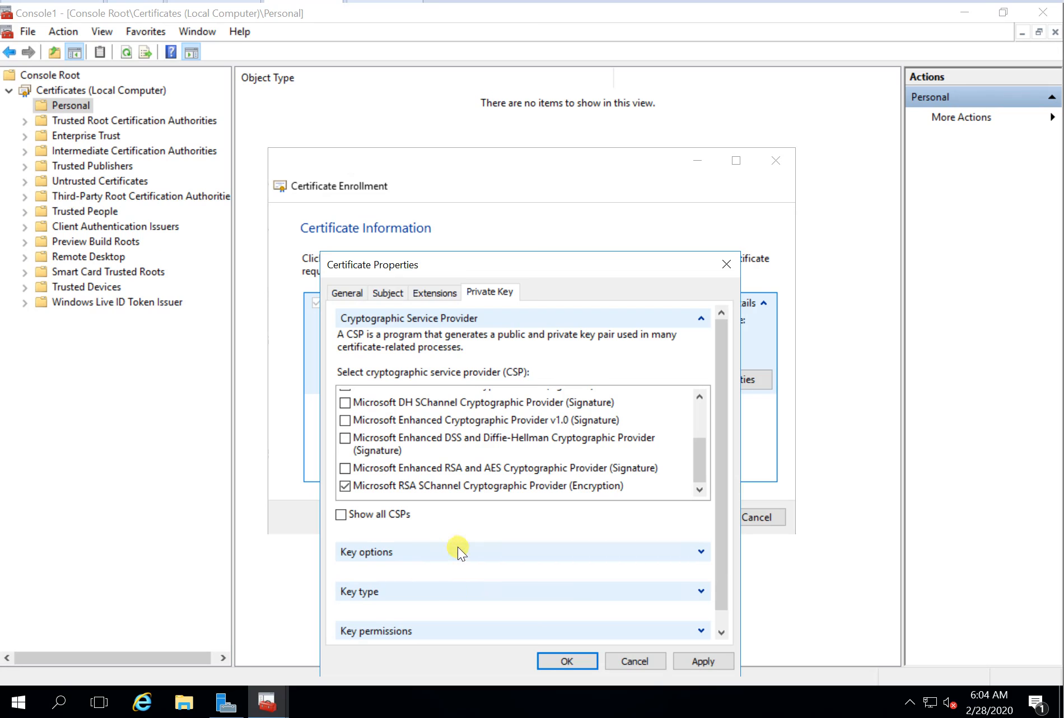
Step: Set a 2048-bit key size, make the key exportable and archivable, and apply the properties
{"action": "left_click", "coordinate": [702, 551]}
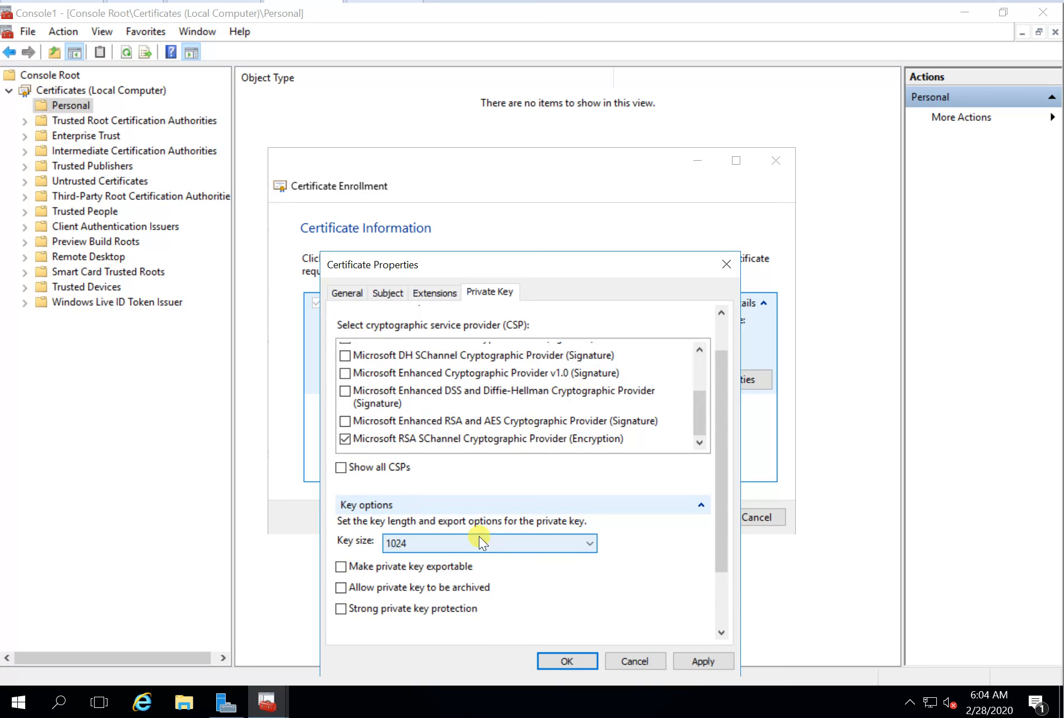
{"action": "left_click", "coordinate": [479, 537]}
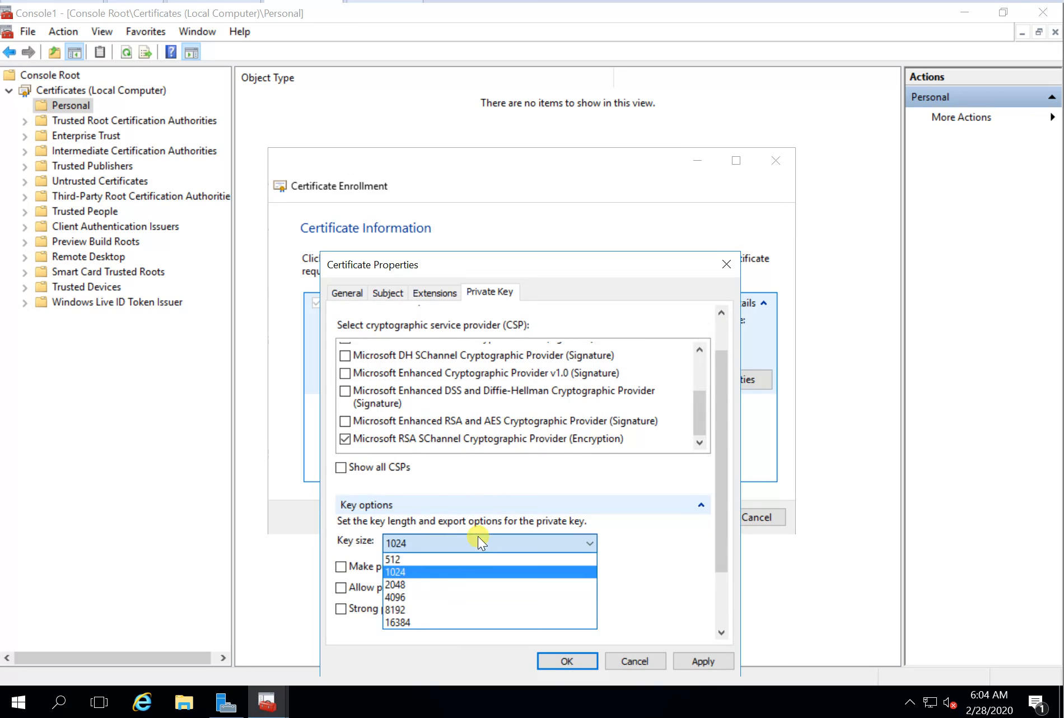
{"action": "left_click", "coordinate": [412, 583]}
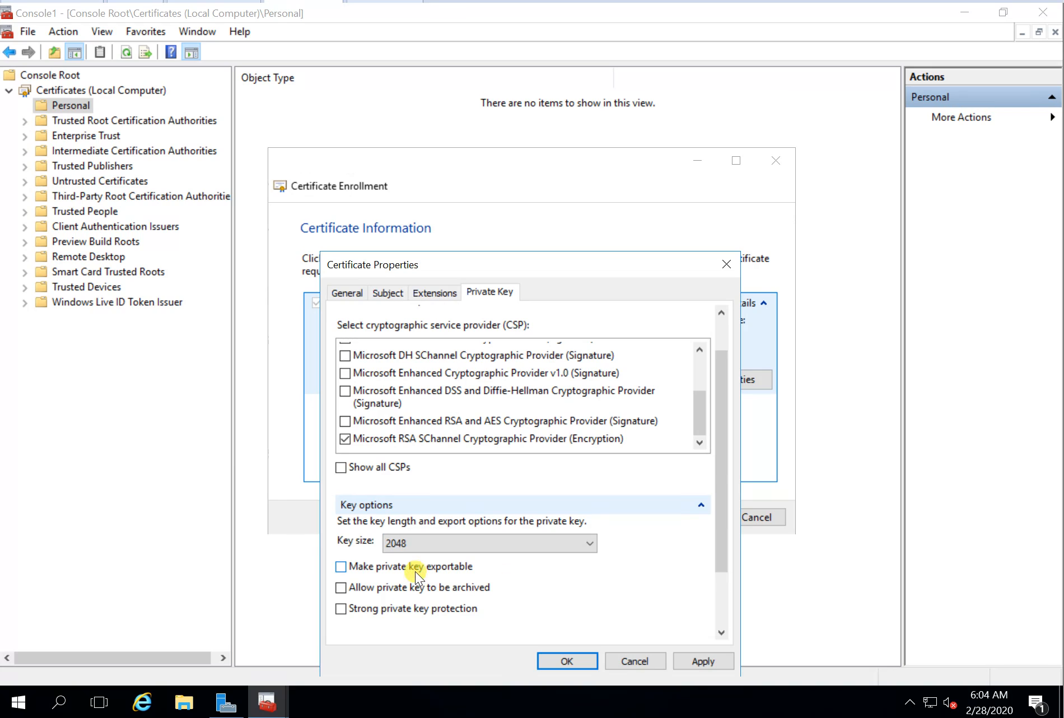
{"action": "left_click", "coordinate": [415, 572]}
{"action": "left_click", "coordinate": [423, 594]}
{"action": "left_click", "coordinate": [702, 666]}
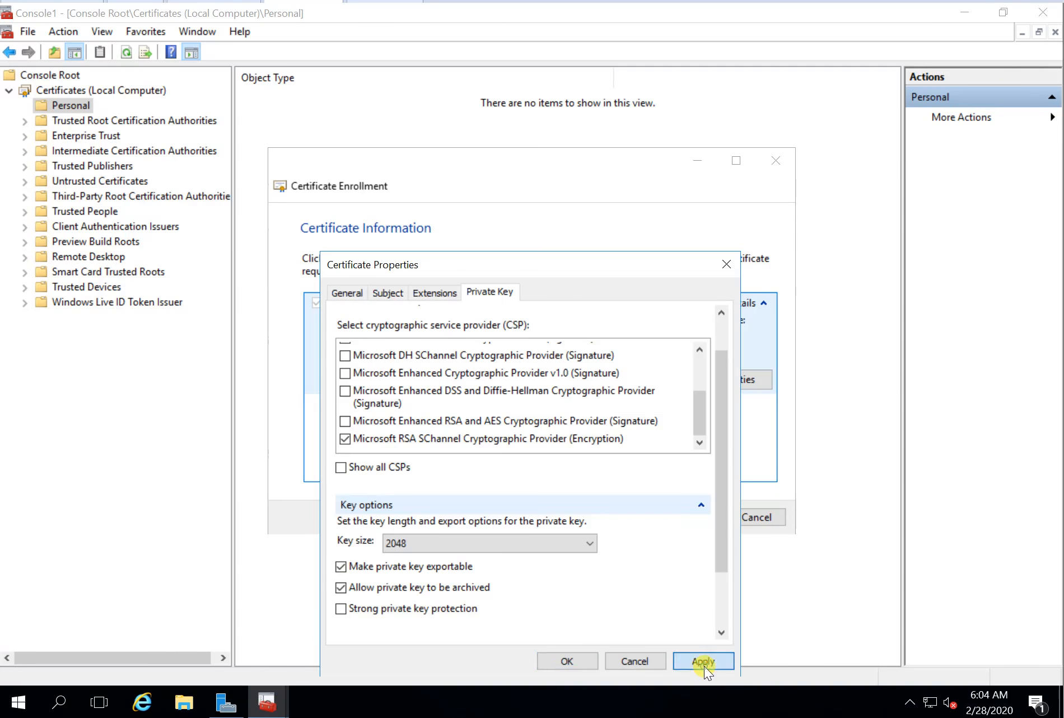
{"action": "left_click", "coordinate": [577, 657]}
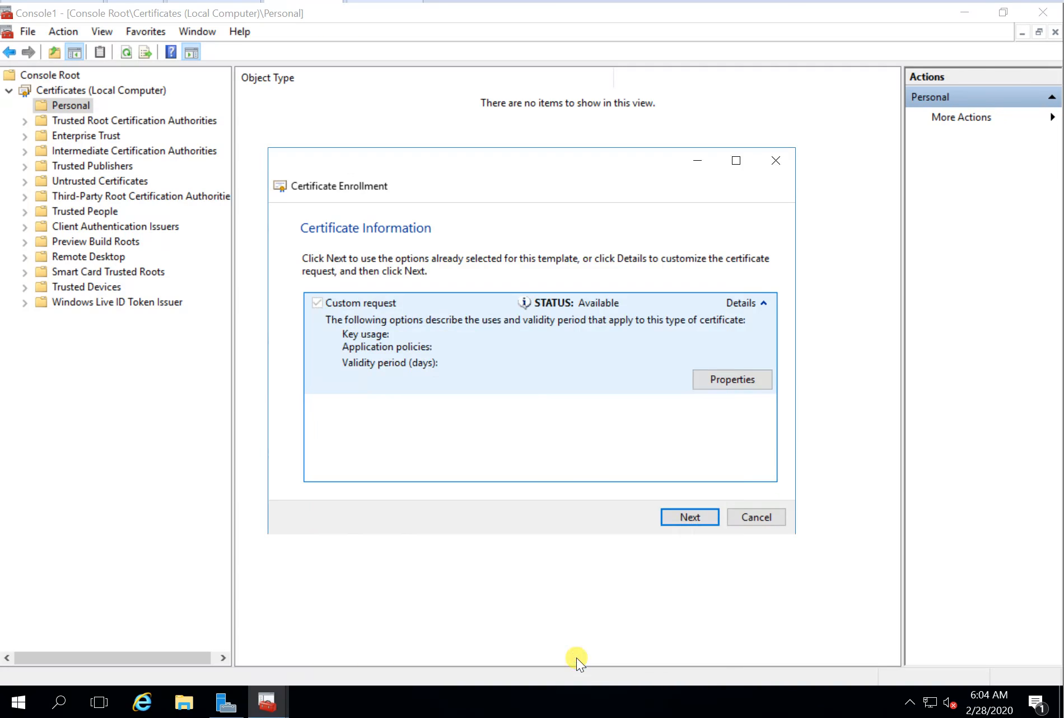
Step: Save the offline request to Documents as Certreq.req in Base 64 format and finish
{"action": "left_click", "coordinate": [683, 518]}
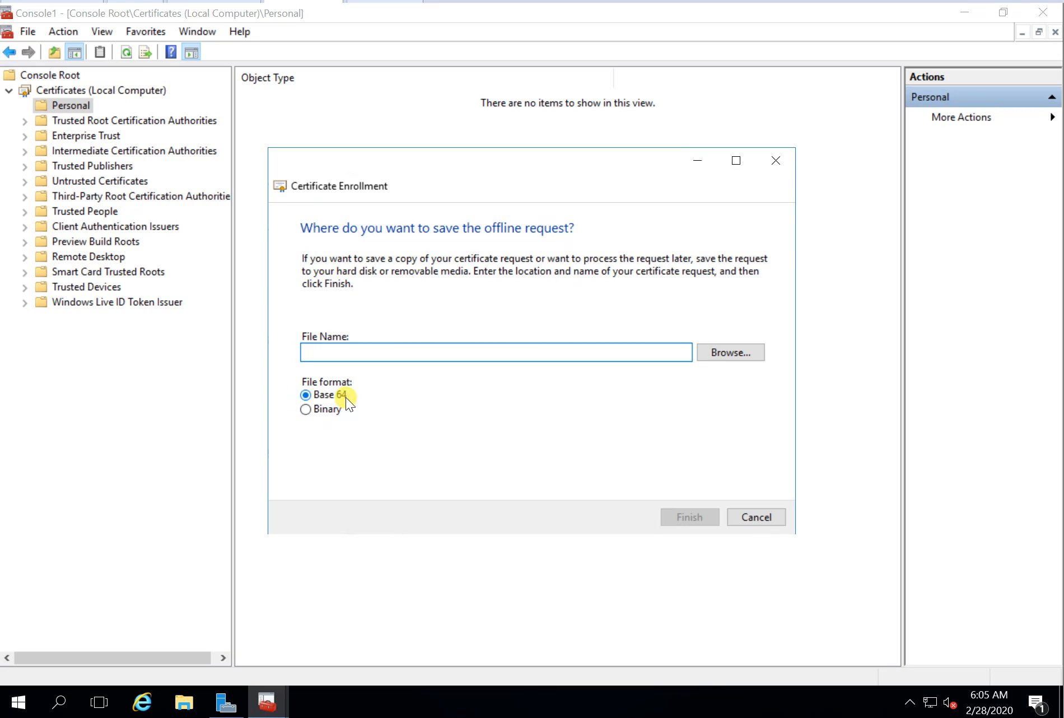
{"action": "left_click", "coordinate": [721, 352]}
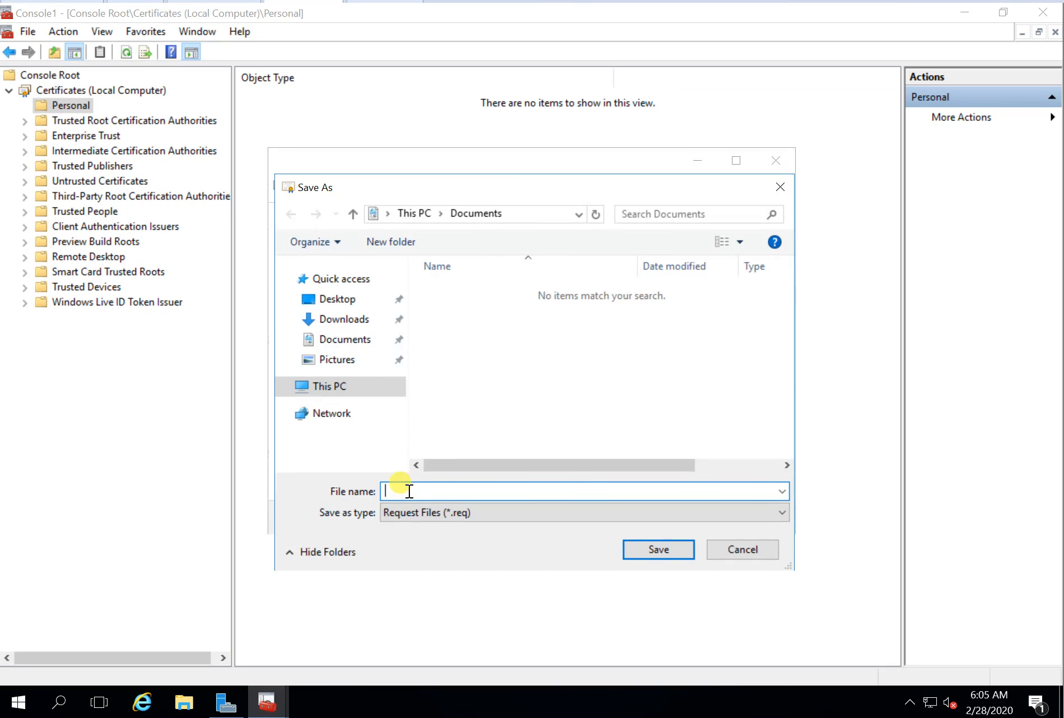
{"action": "type", "text": "Certreq.req"}
{"action": "left_click", "coordinate": [669, 551]}
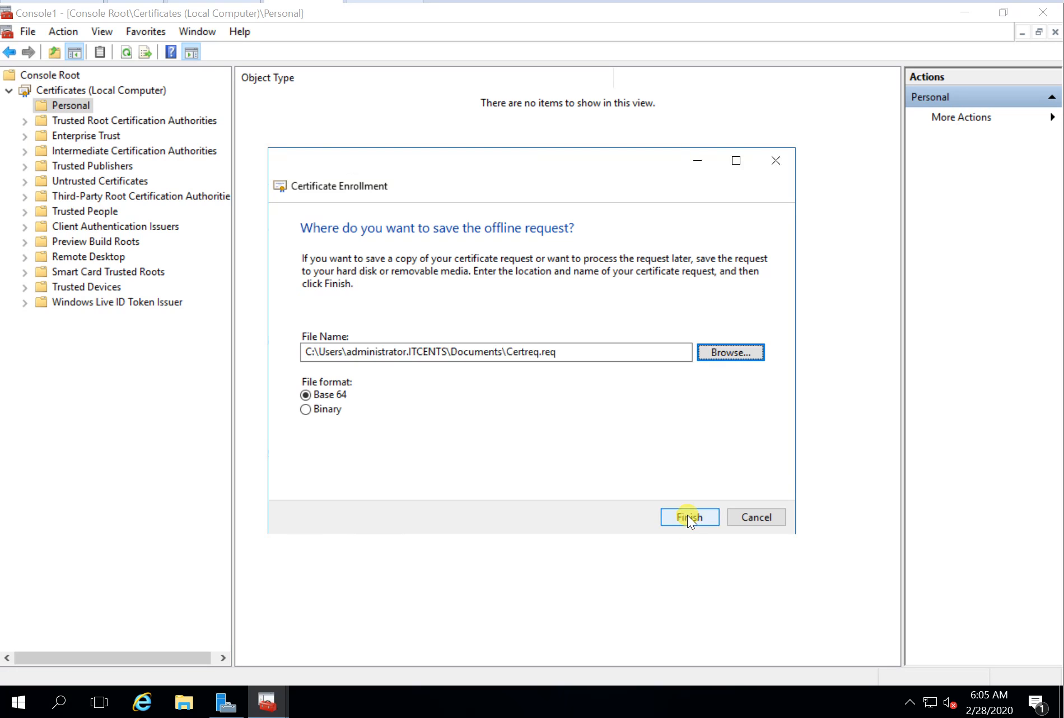
{"action": "left_click", "coordinate": [688, 514]}
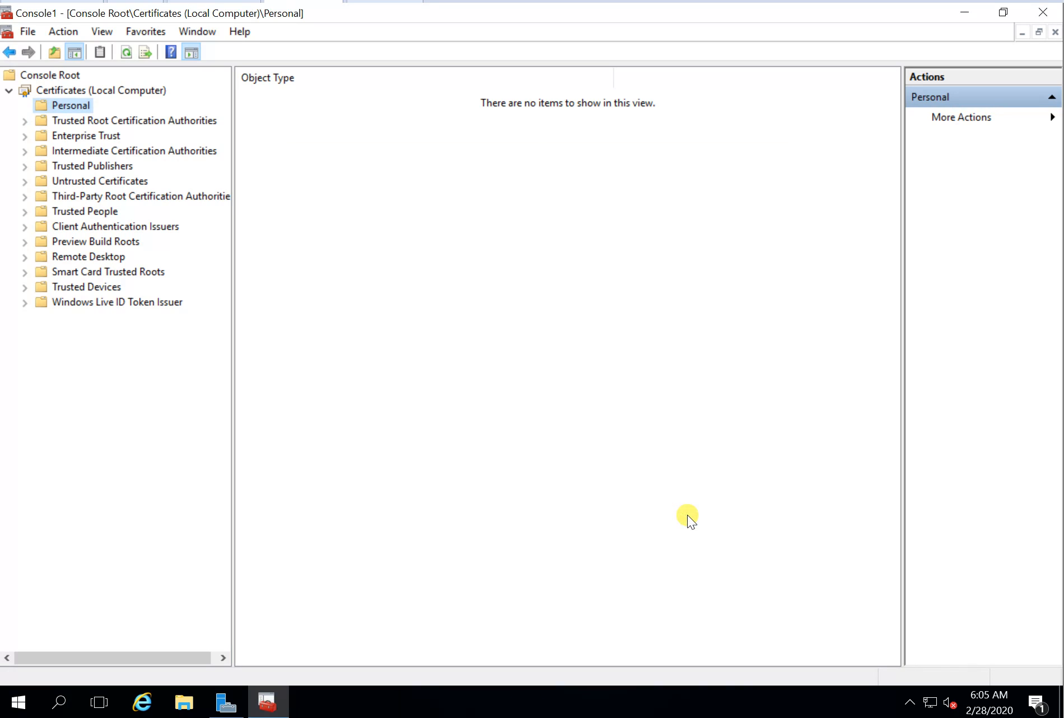
Step: Open Certreq.req from the Documents folder in Notepad
{"action": "left_click", "coordinate": [184, 702]}
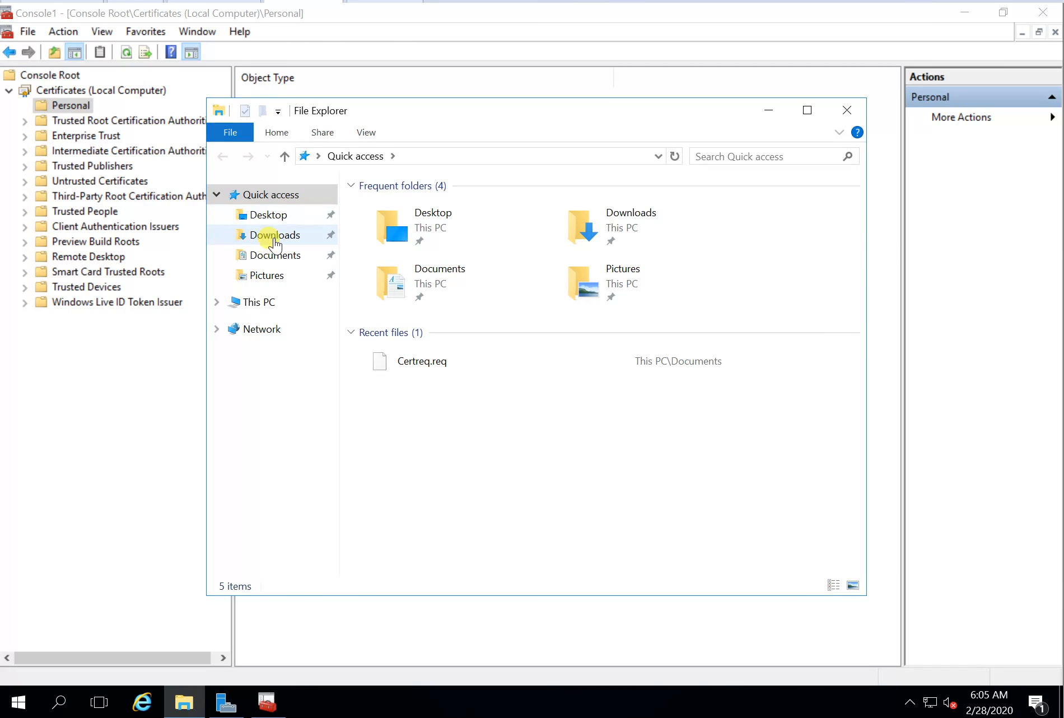
{"action": "left_click", "coordinate": [274, 251]}
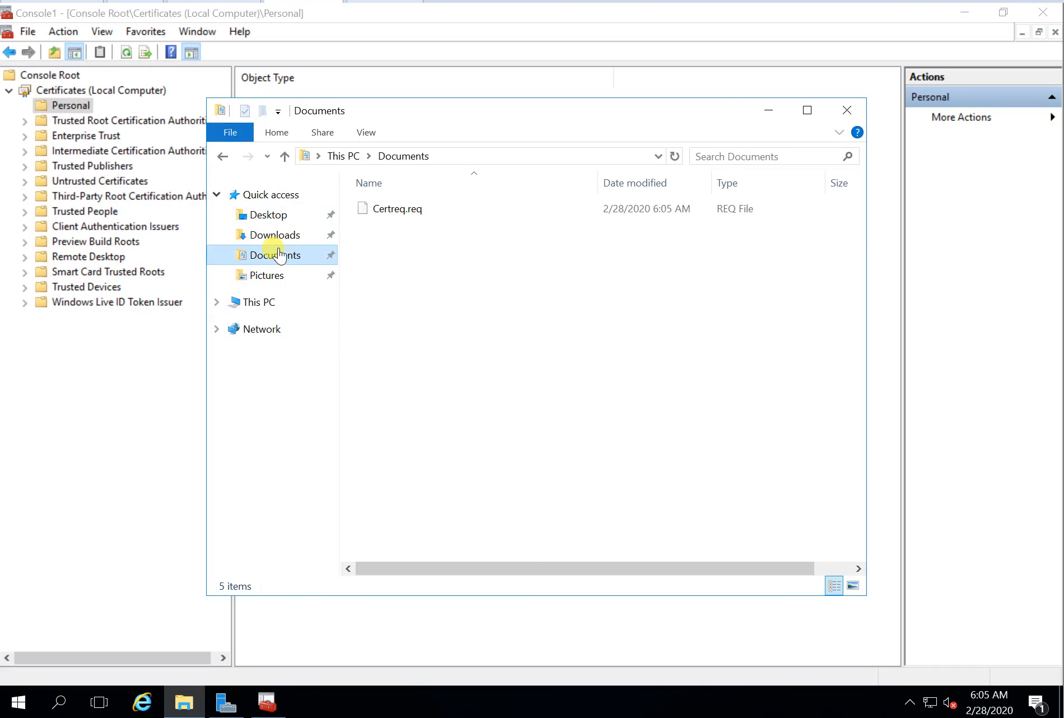
{"action": "double_click", "coordinate": [396, 212]}
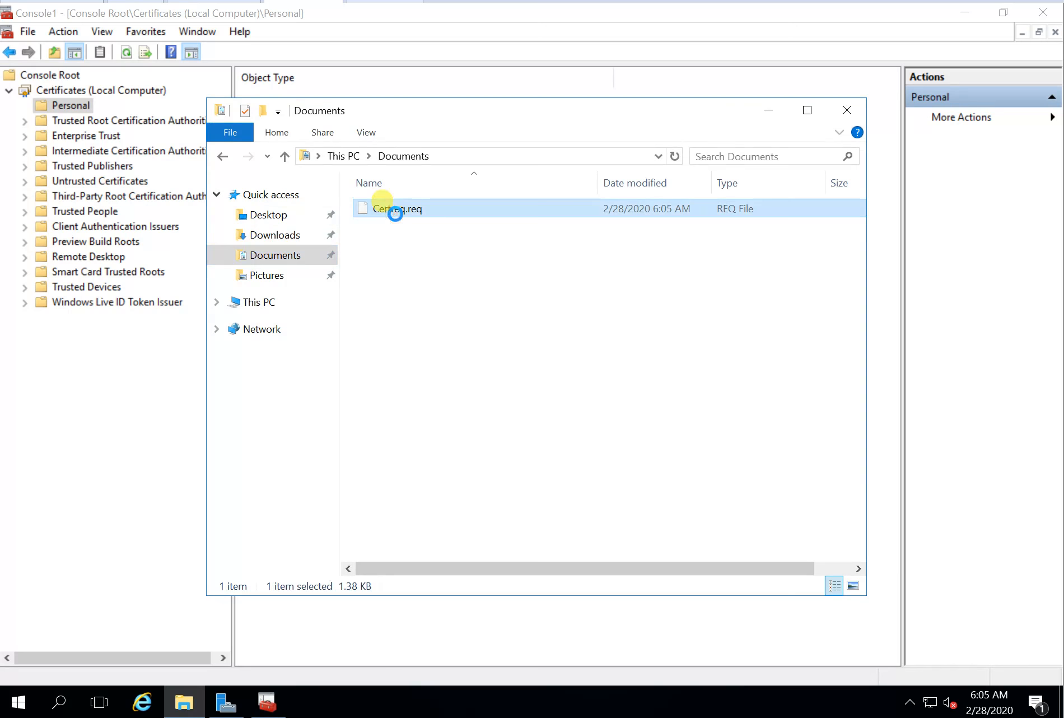
{"action": "right_click", "coordinate": [395, 213]}
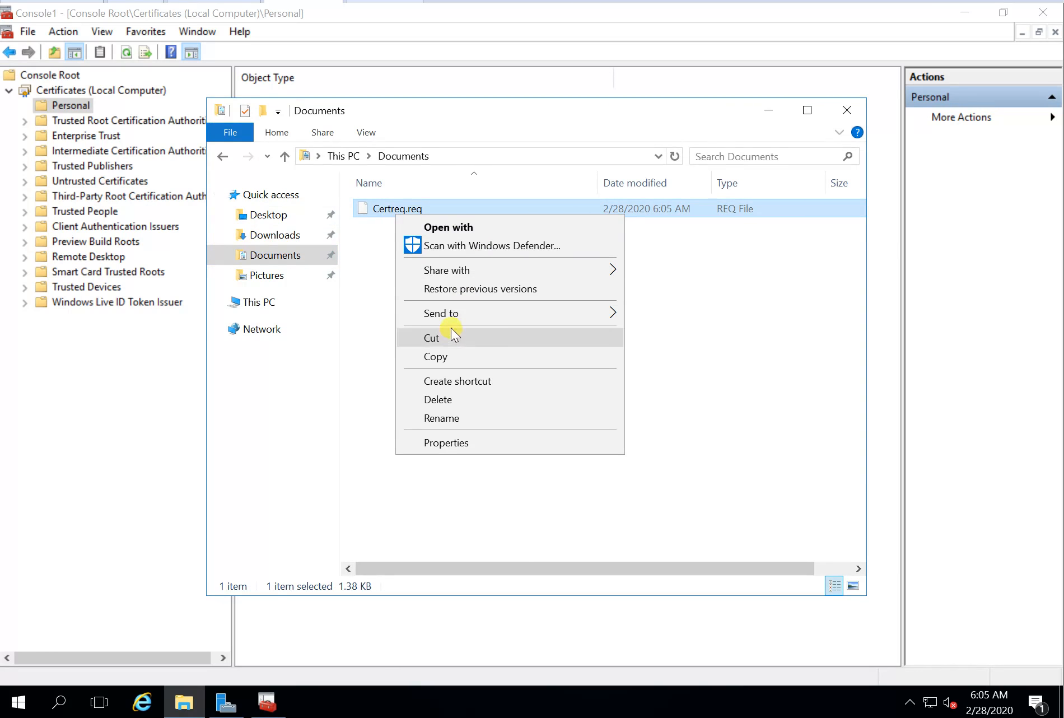
{"action": "left_click", "coordinate": [477, 230]}
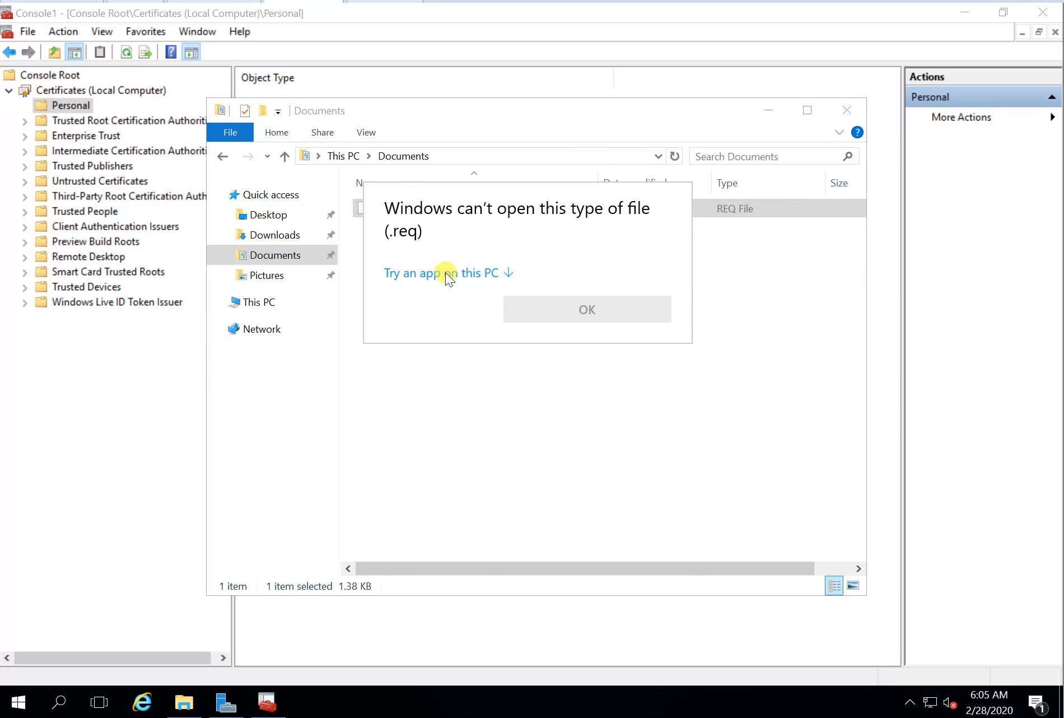
{"action": "left_click", "coordinate": [450, 274]}
{"action": "left_click", "coordinate": [446, 339]}
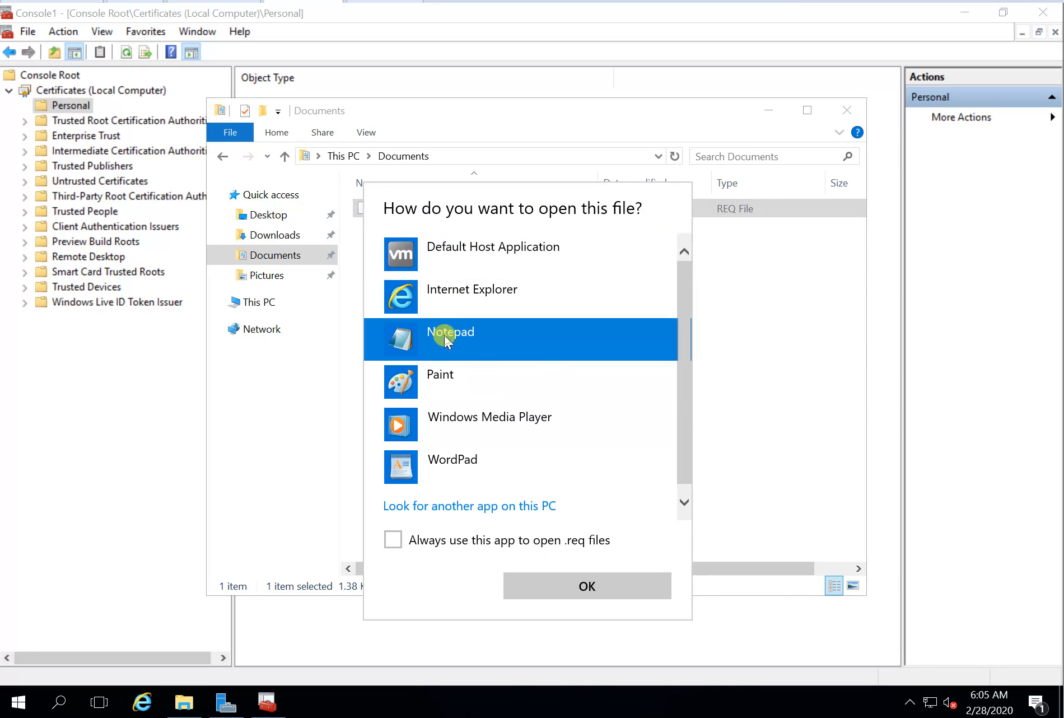
{"action": "left_click", "coordinate": [613, 574]}
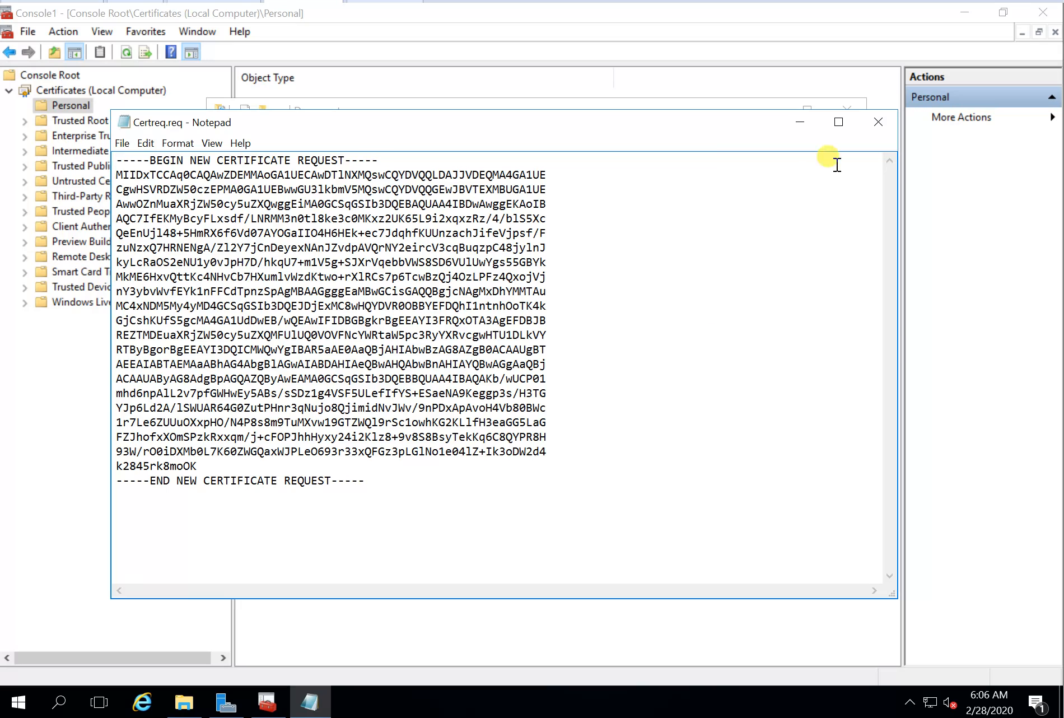
Step: Close the Certreq.req request file in Notepad
{"action": "left_click", "coordinate": [878, 128]}
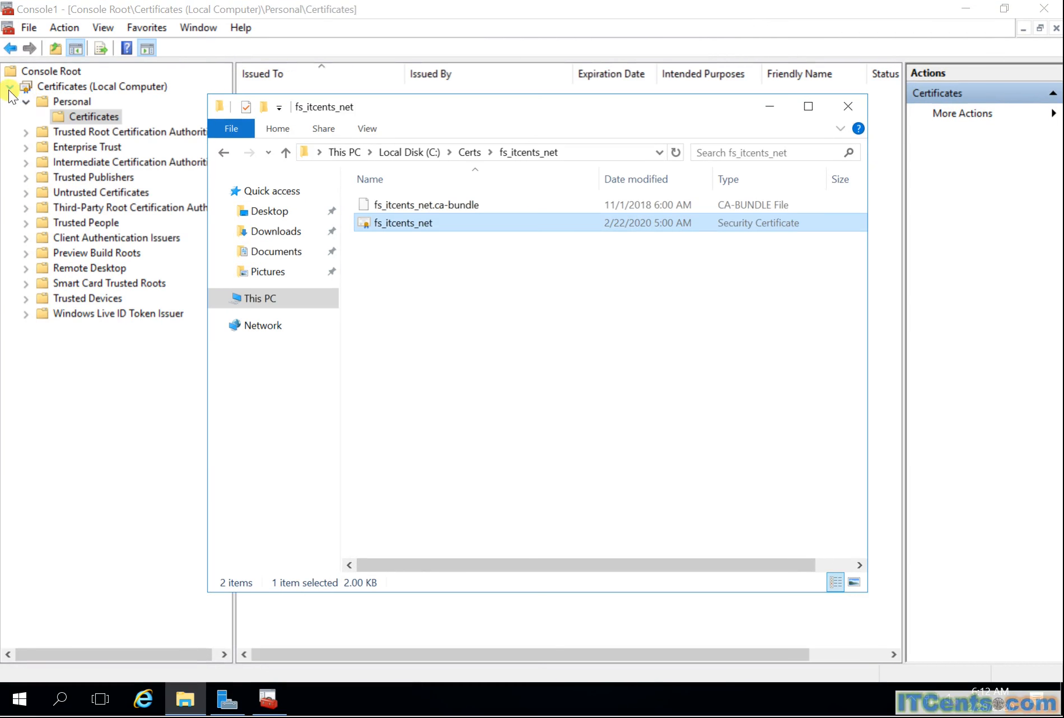
Step: Start installing the fs_itcents_net certificate for the Local Machine from its folder
{"action": "left_click", "coordinate": [9, 88]}
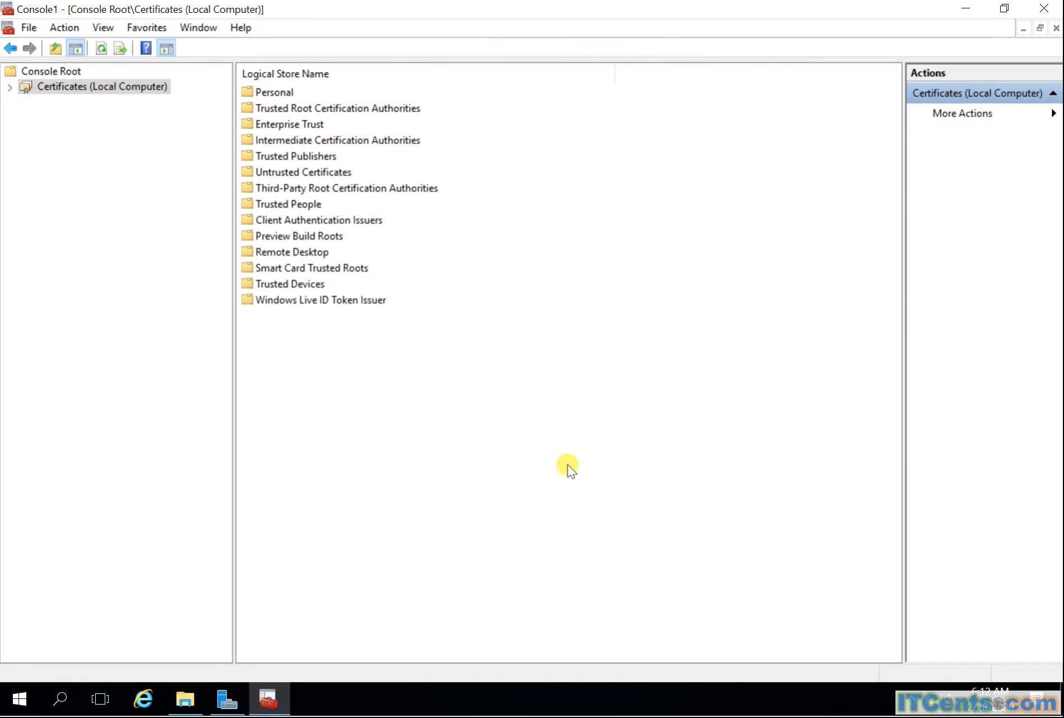
{"action": "left_click", "coordinate": [185, 698]}
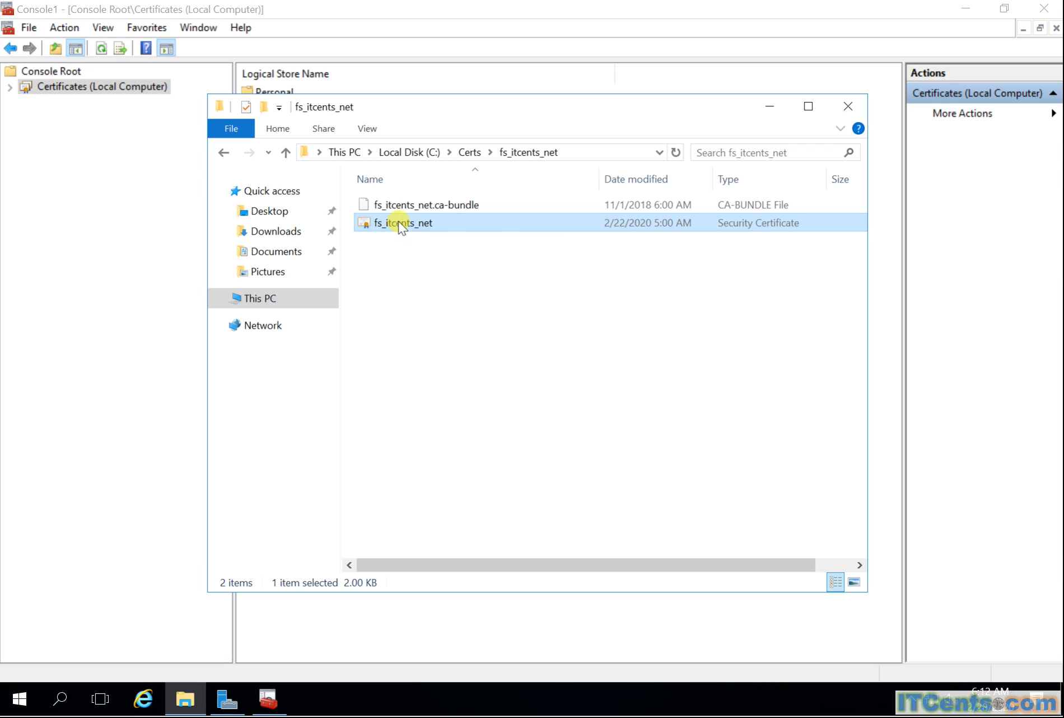
{"action": "right_click", "coordinate": [398, 223]}
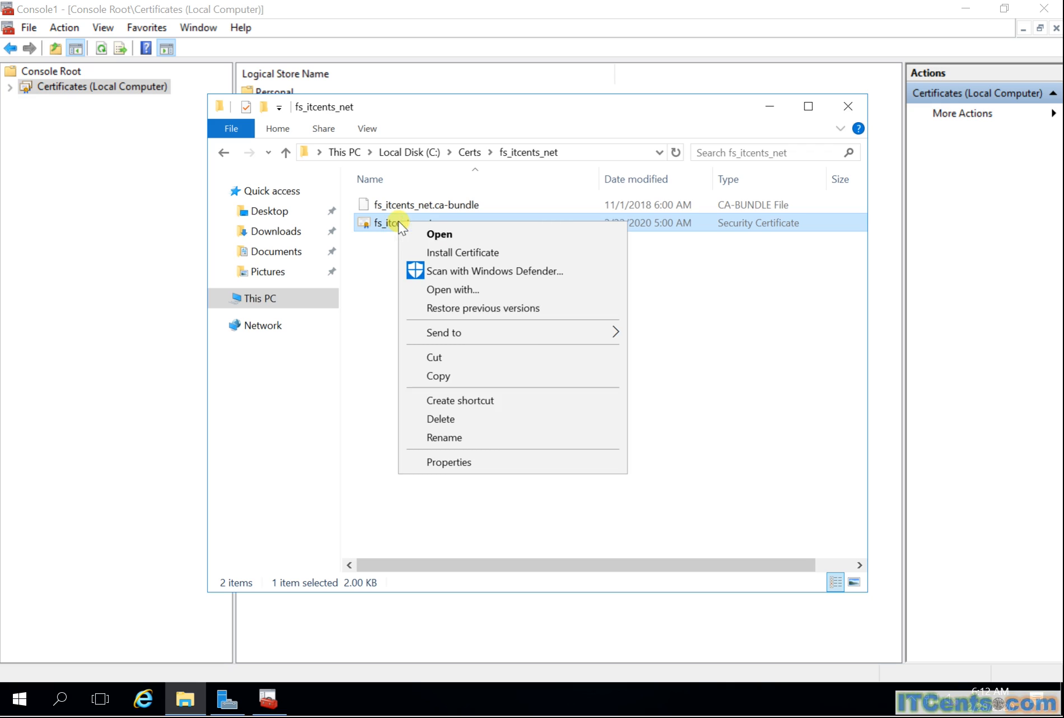
{"action": "left_click", "coordinate": [472, 255]}
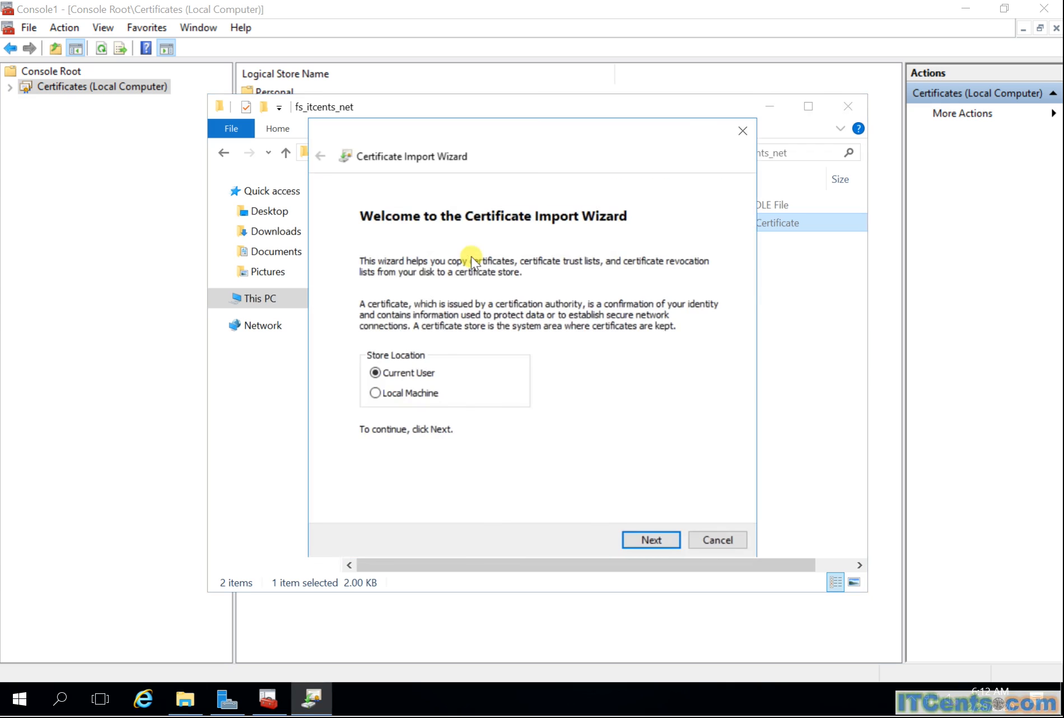
{"action": "left_click", "coordinate": [402, 393]}
{"action": "left_click", "coordinate": [652, 541]}
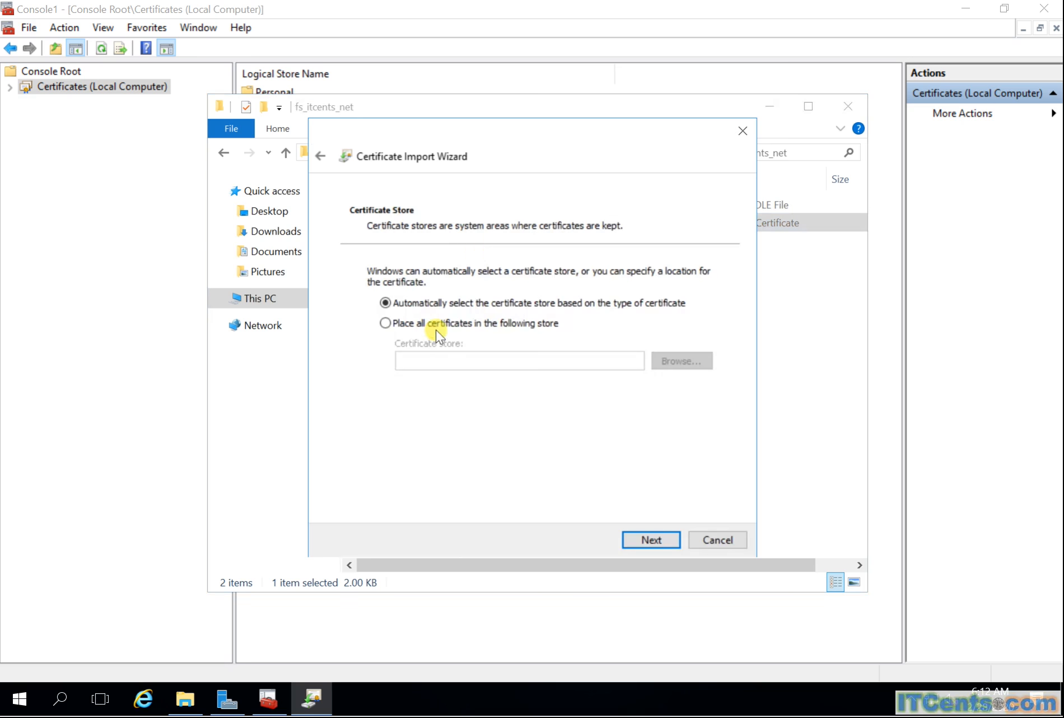
Step: Place the certificate in the Personal store, finish the import, and close the folder window
{"action": "left_click", "coordinate": [443, 325]}
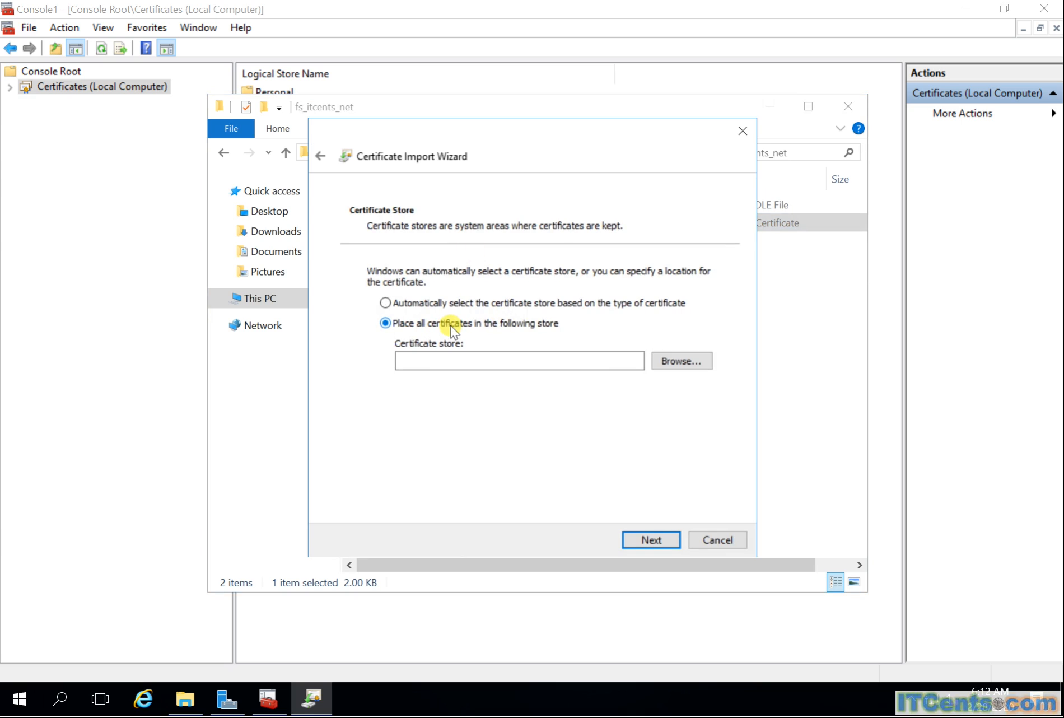
{"action": "left_click", "coordinate": [674, 361]}
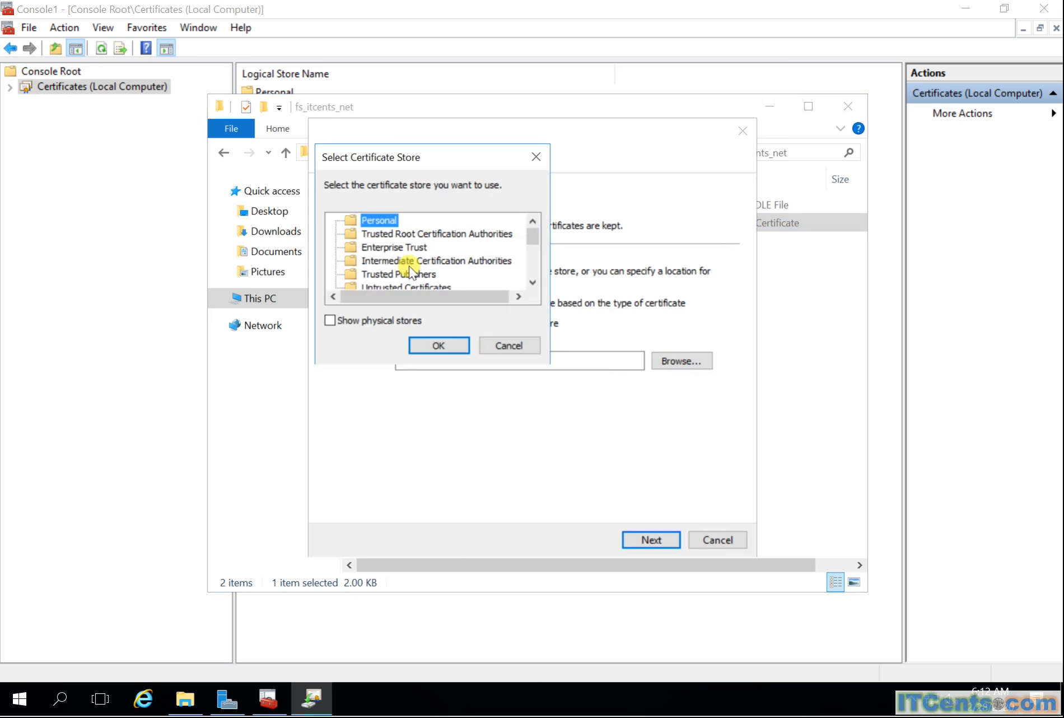
{"action": "left_click", "coordinate": [440, 346]}
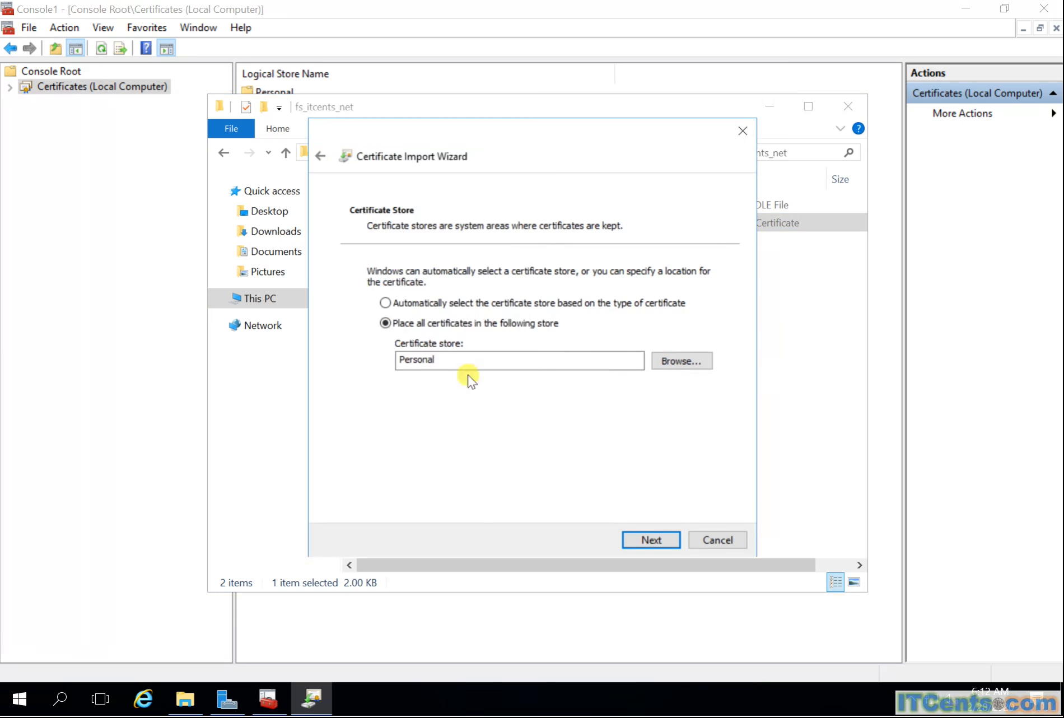
{"action": "left_click", "coordinate": [647, 539]}
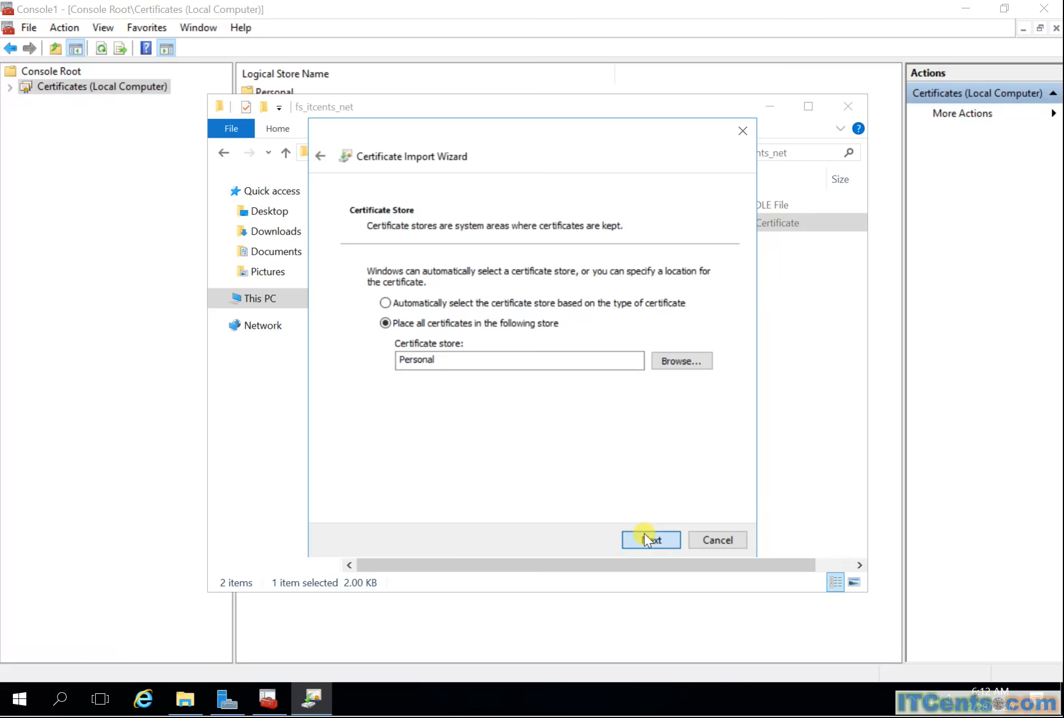
{"action": "left_click", "coordinate": [647, 538]}
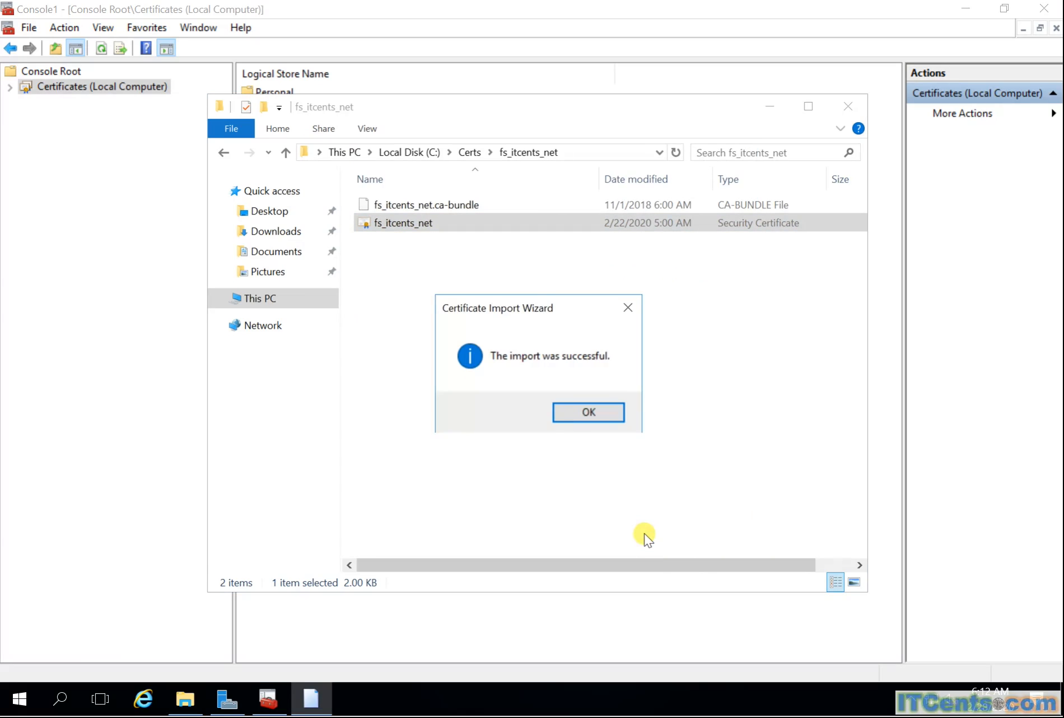
{"action": "left_click", "coordinate": [571, 418]}
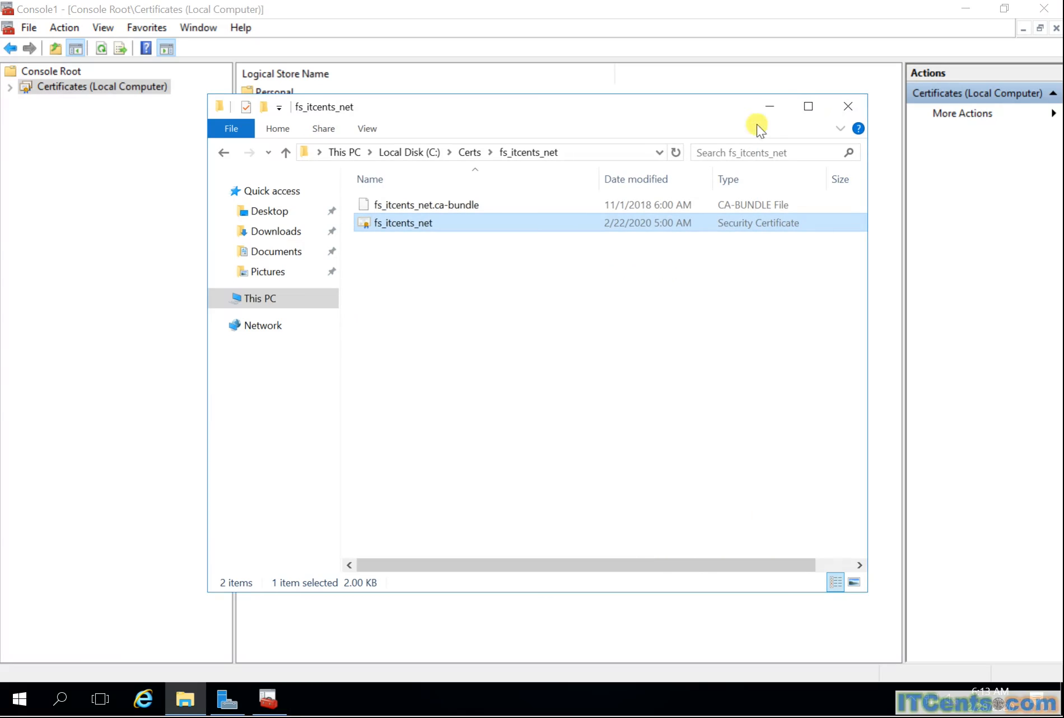
{"action": "left_click", "coordinate": [849, 106]}
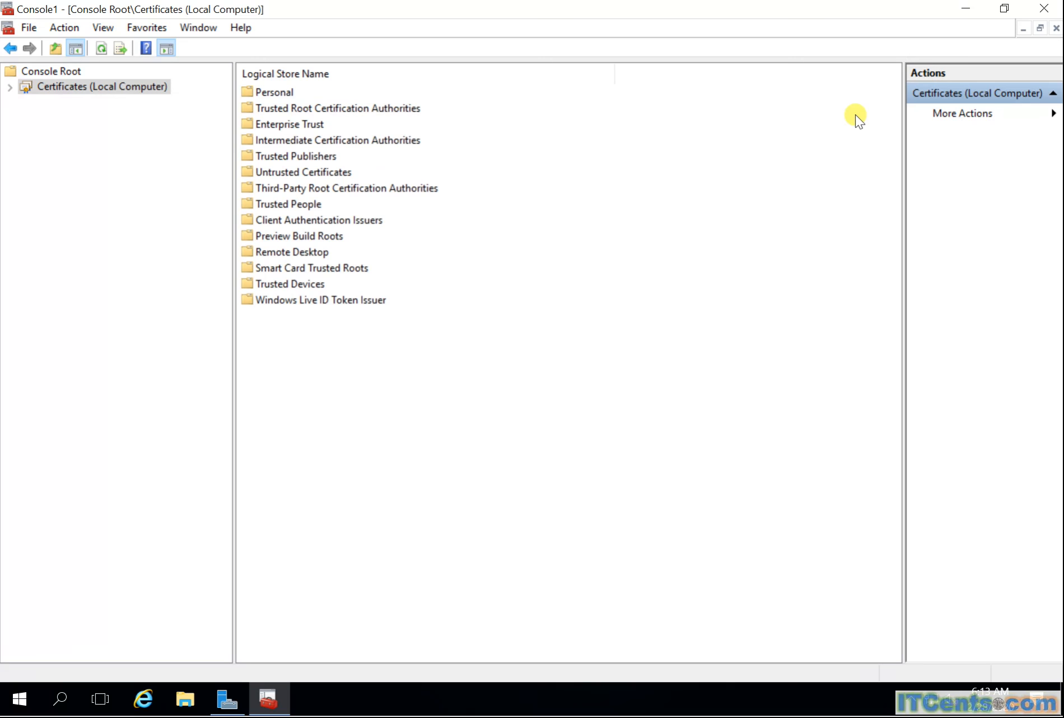
Step: Show Local Computer Personal certificates, refresh, and select fs.itcents.net
{"action": "left_click", "coordinate": [12, 86]}
{"action": "left_click", "coordinate": [27, 101]}
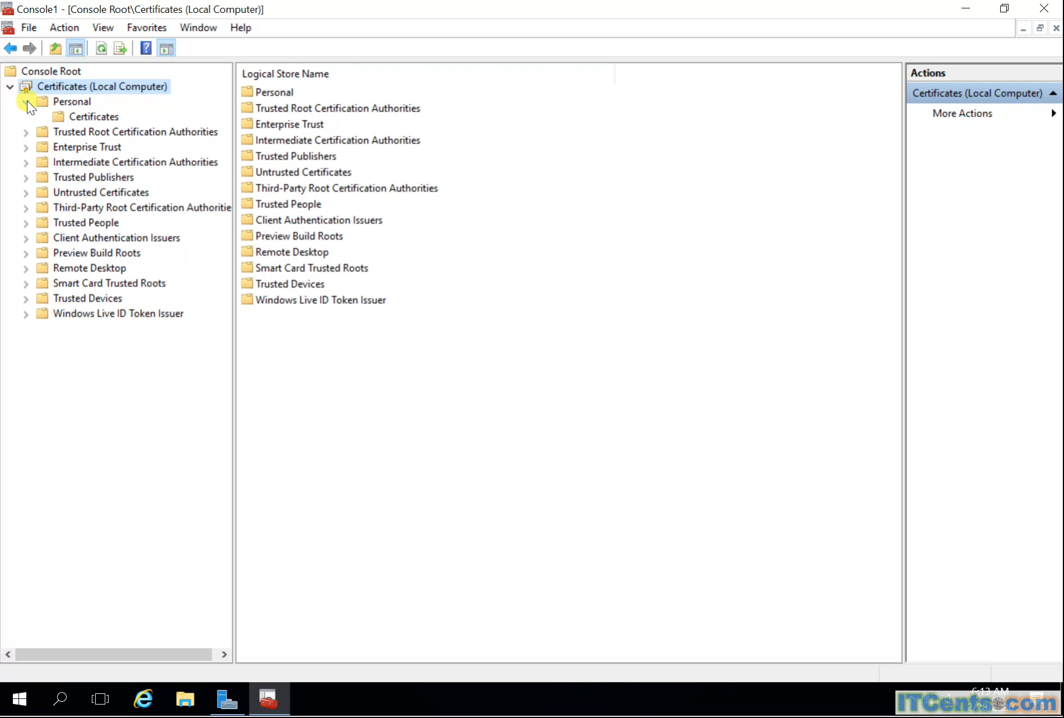
{"action": "left_click", "coordinate": [66, 119]}
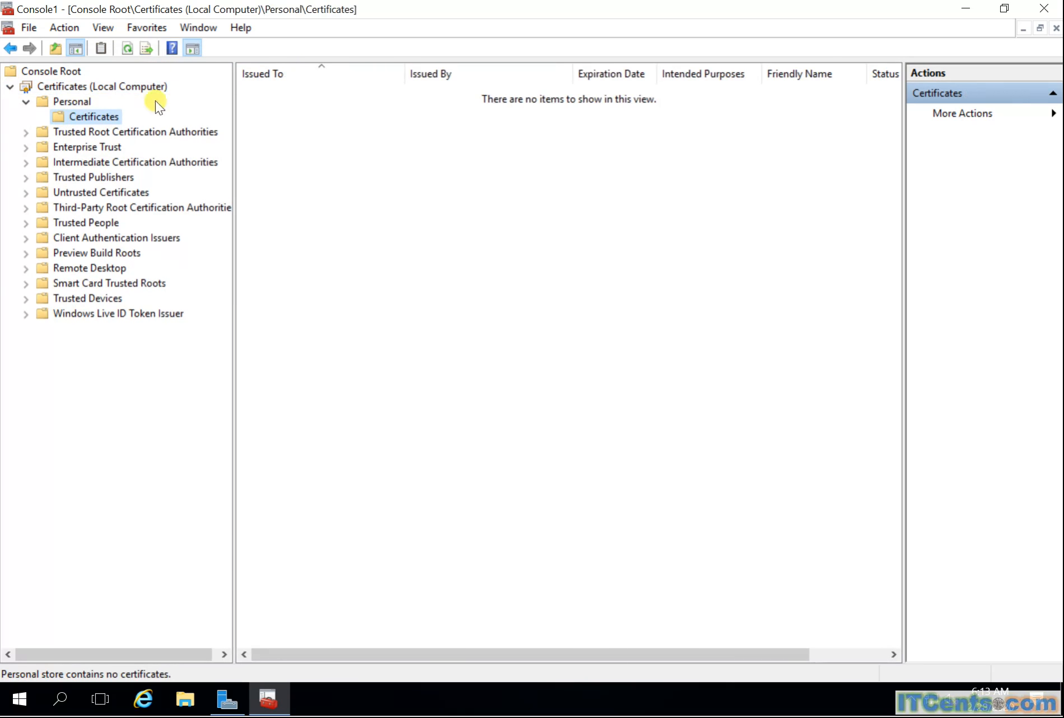
{"action": "left_click", "coordinate": [126, 49]}
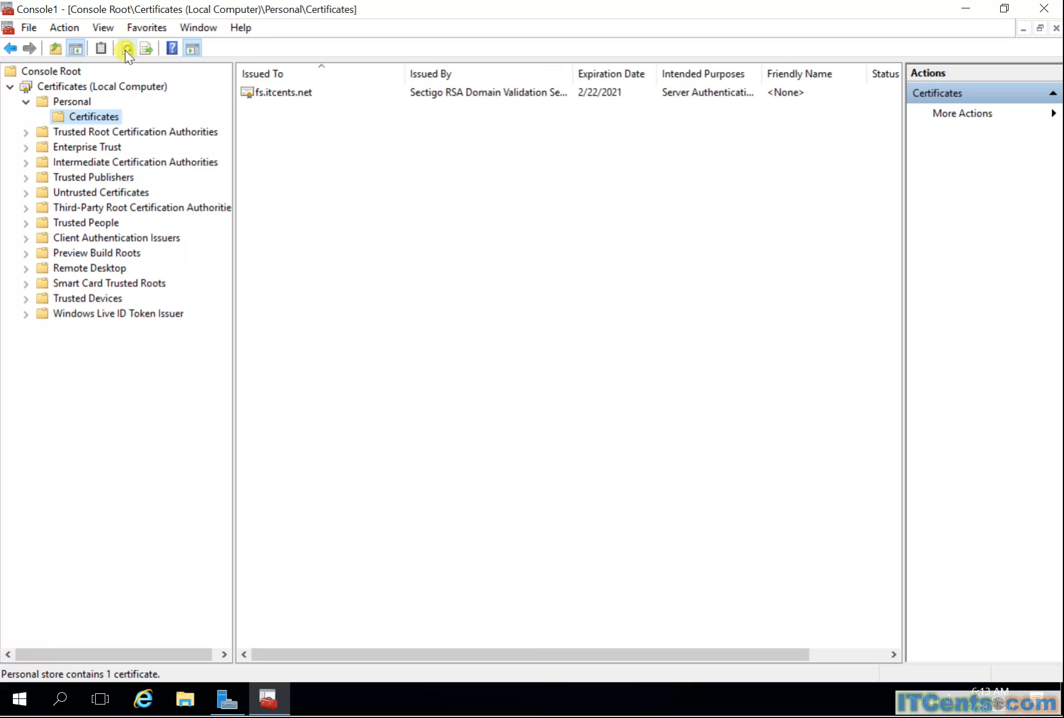
{"action": "left_click", "coordinate": [269, 94]}
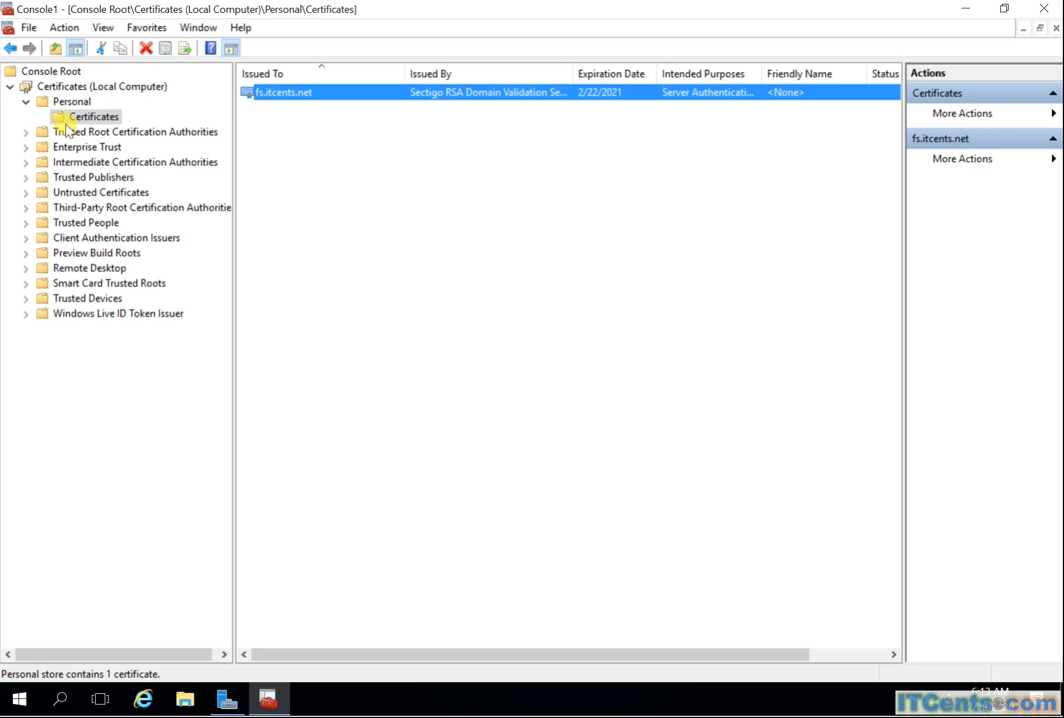
Step: Reopen the Personal certificates list and bring up actions for fs.itcents.net
{"action": "left_click", "coordinate": [62, 104]}
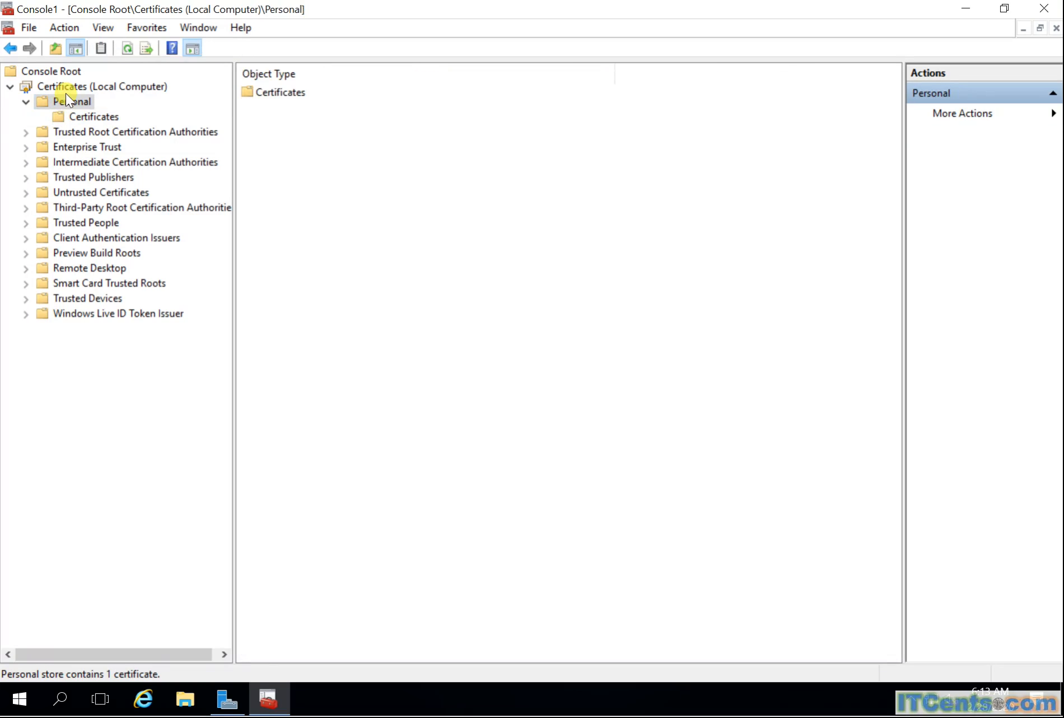
{"action": "left_click", "coordinate": [65, 93]}
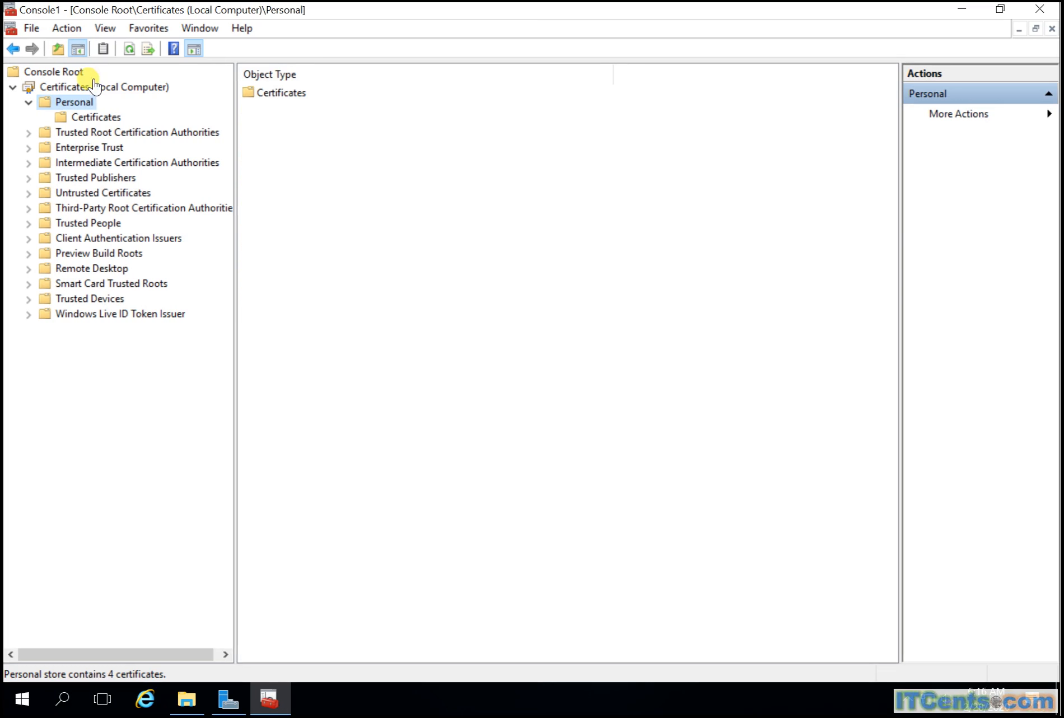
{"action": "left_click", "coordinate": [103, 119]}
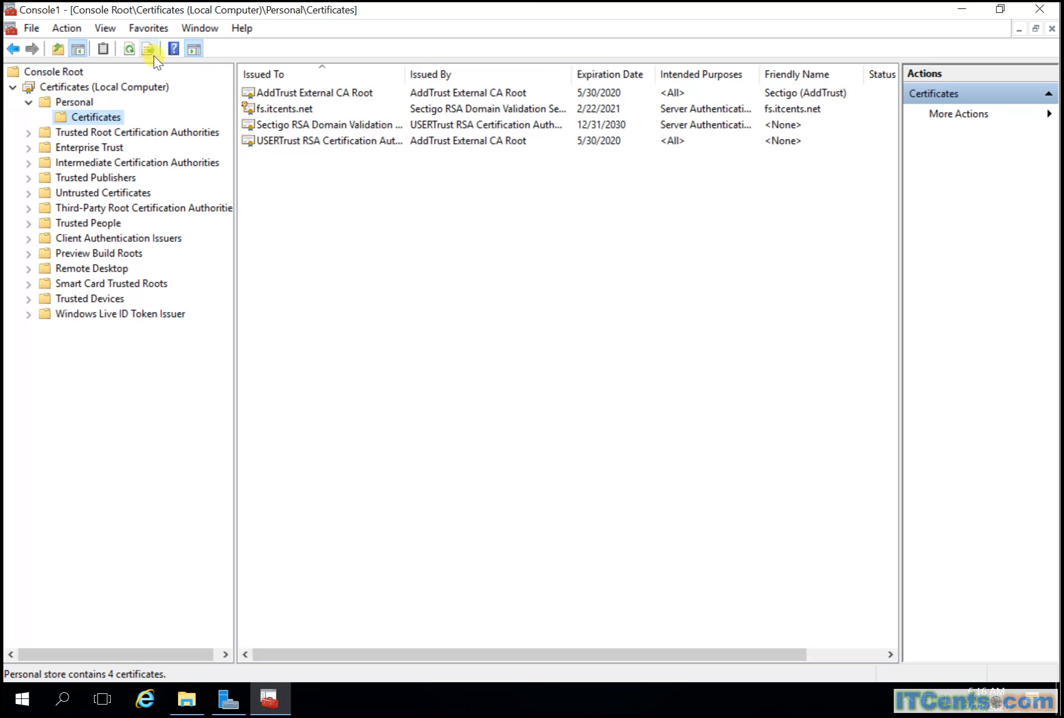
{"action": "left_click", "coordinate": [294, 109]}
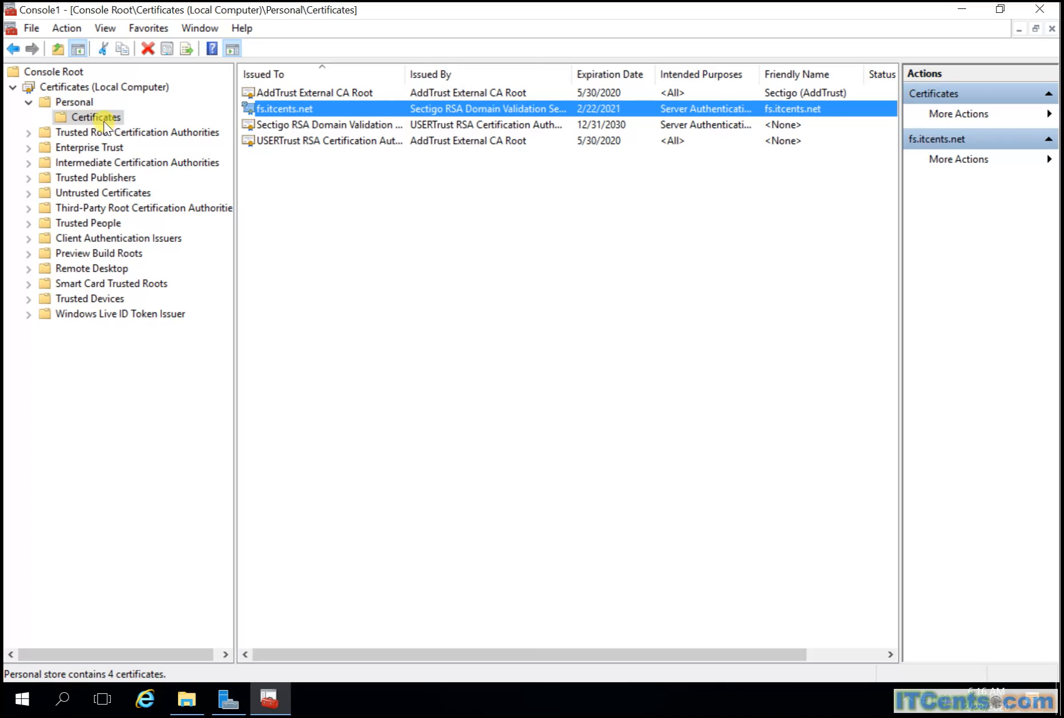
{"action": "right_click", "coordinate": [260, 110]}
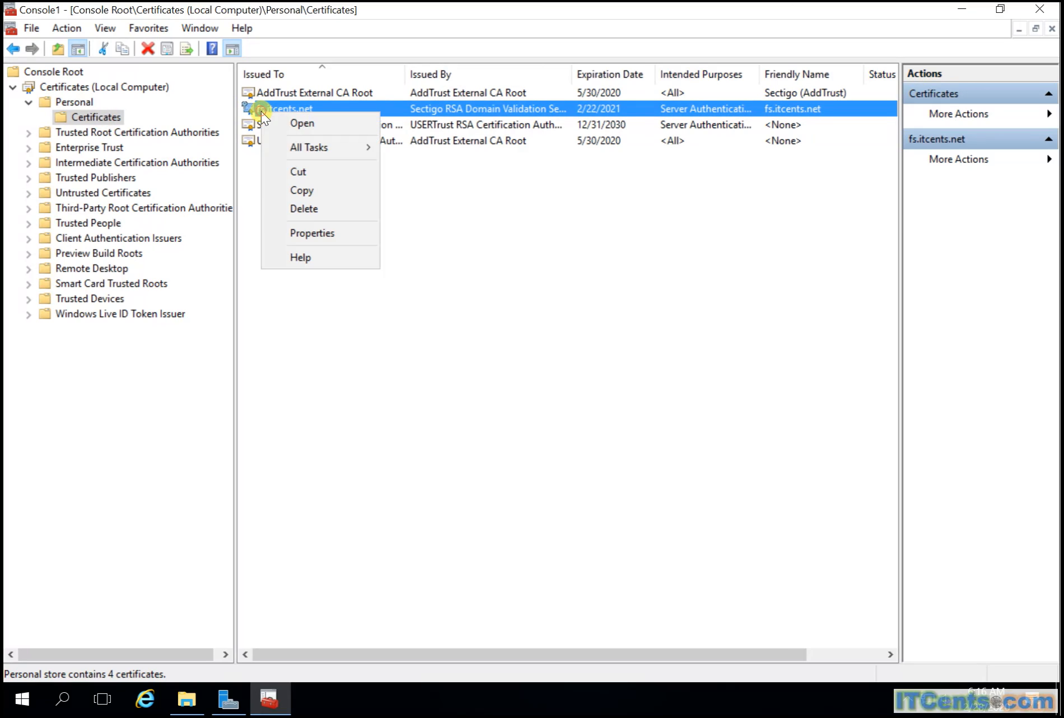
Step: Export fs.itcents.net with its private key as PFX, including all extended properties
{"action": "mouse_move", "coordinate": [357, 146]}
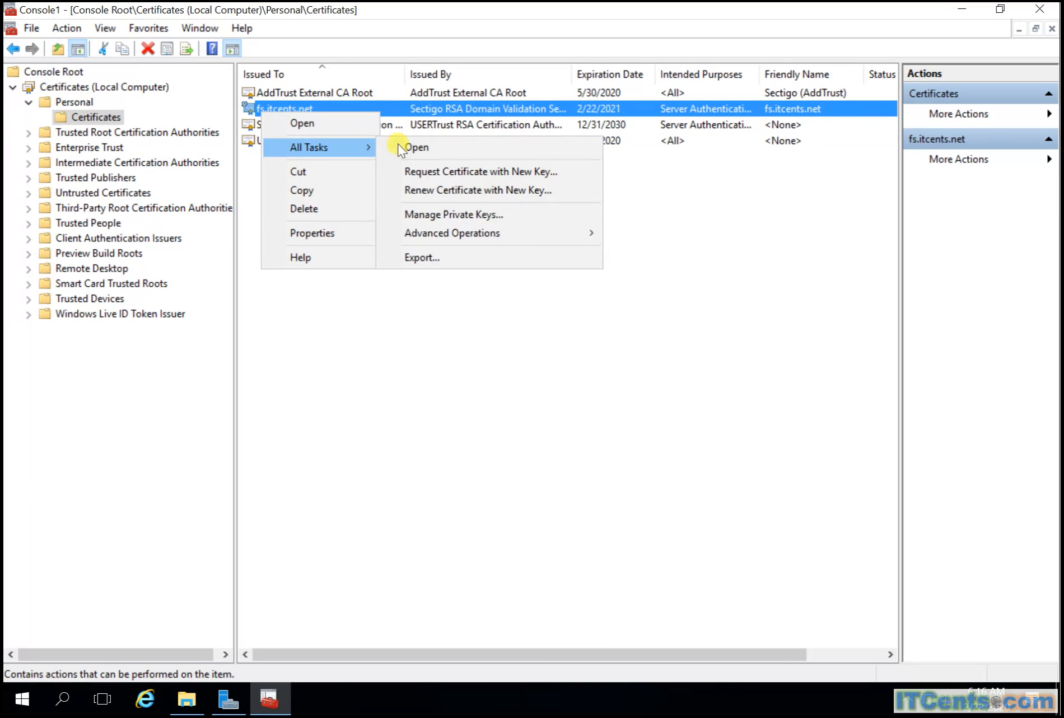
{"action": "left_click", "coordinate": [476, 260]}
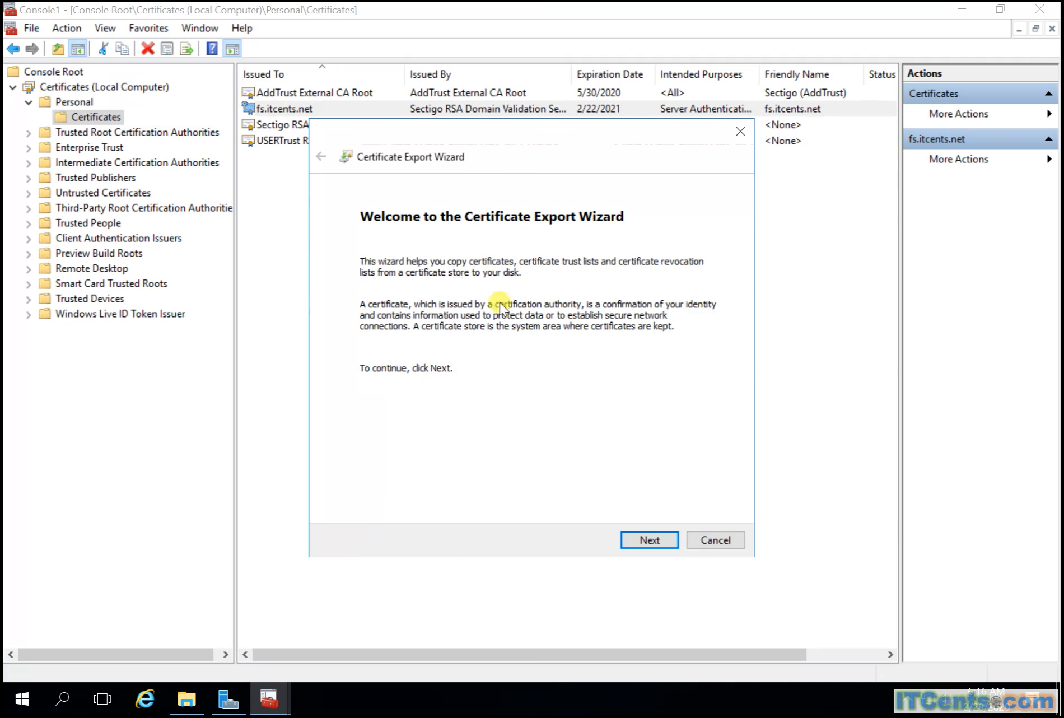
{"action": "left_click", "coordinate": [649, 539]}
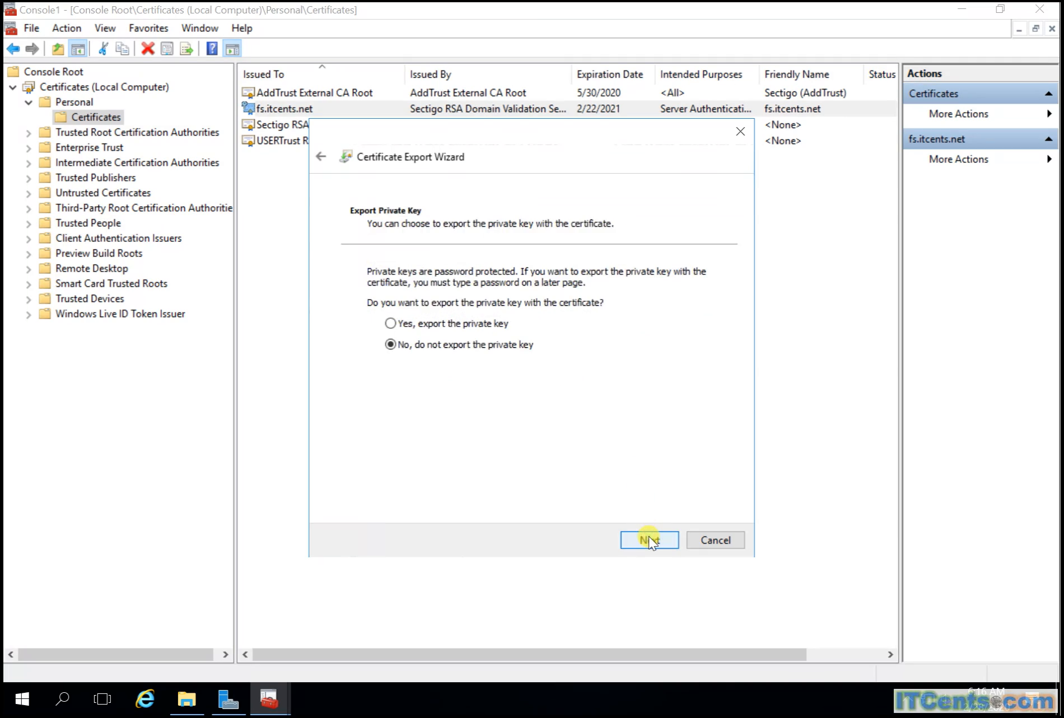
{"action": "left_click", "coordinate": [434, 326]}
{"action": "left_click", "coordinate": [646, 535]}
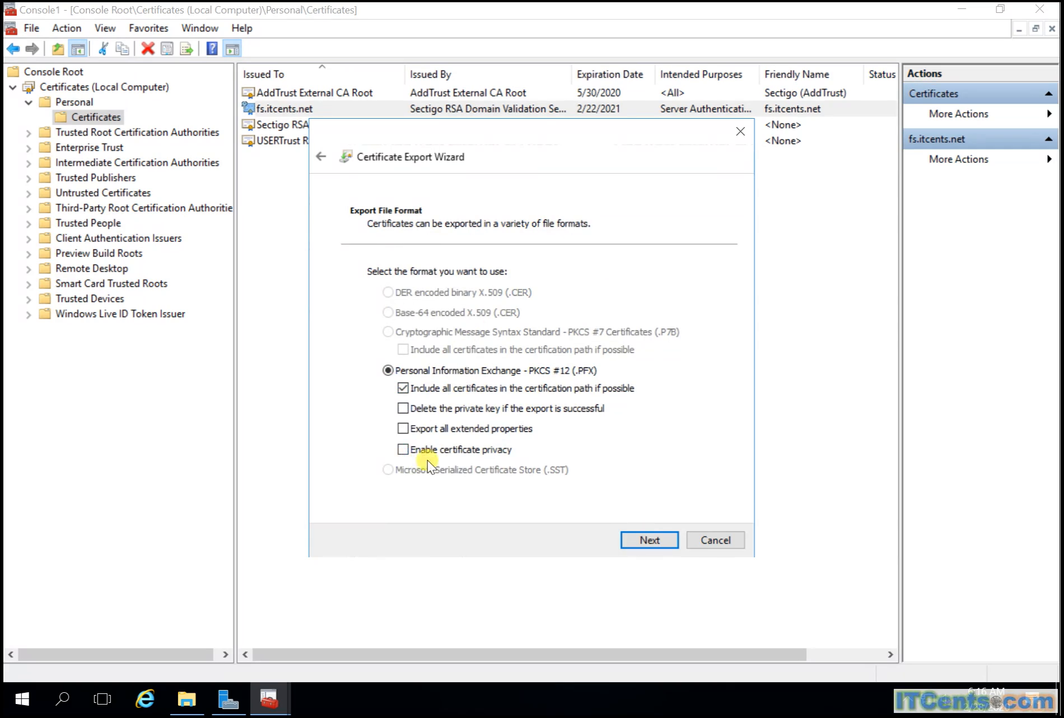
{"action": "left_click", "coordinate": [455, 423]}
{"action": "left_click", "coordinate": [649, 539]}
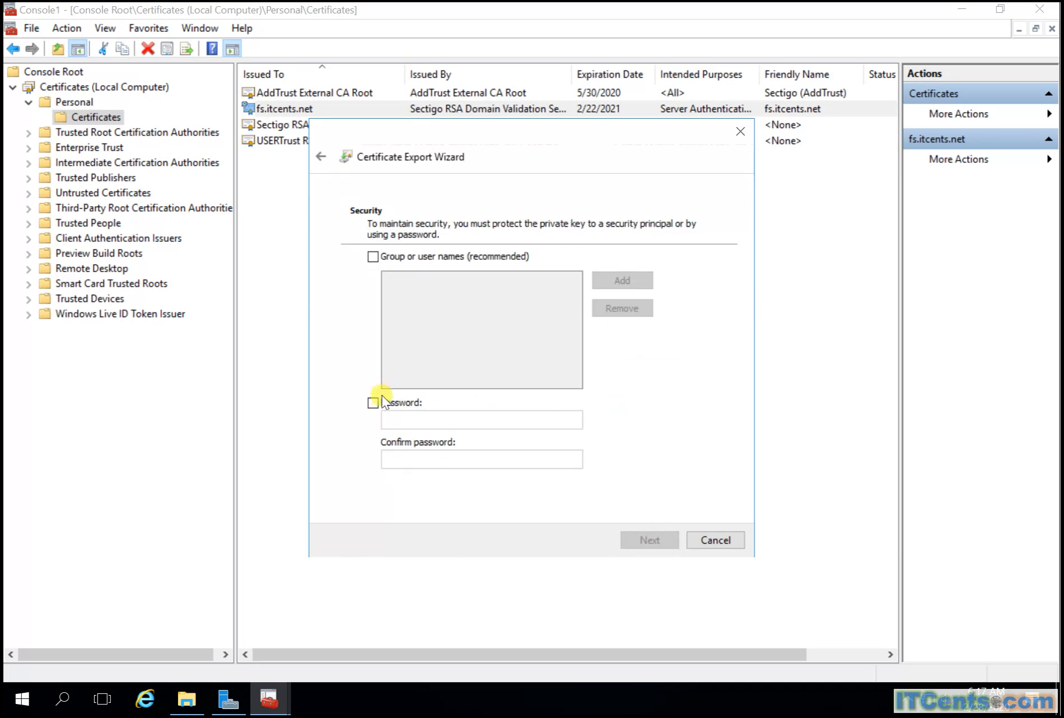
Step: Protect the PFX export with a confirmed password and browse for the save location
{"action": "left_click", "coordinate": [373, 402]}
{"action": "left_click", "coordinate": [430, 421]}
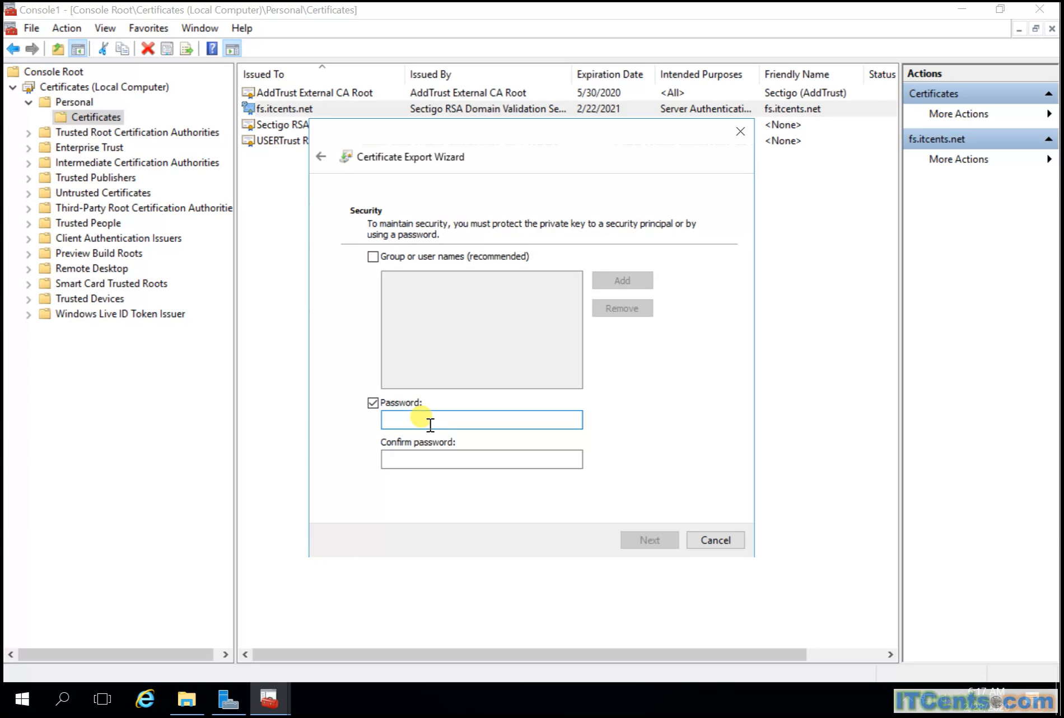
{"action": "type", "text": "P@ssw0rd"}
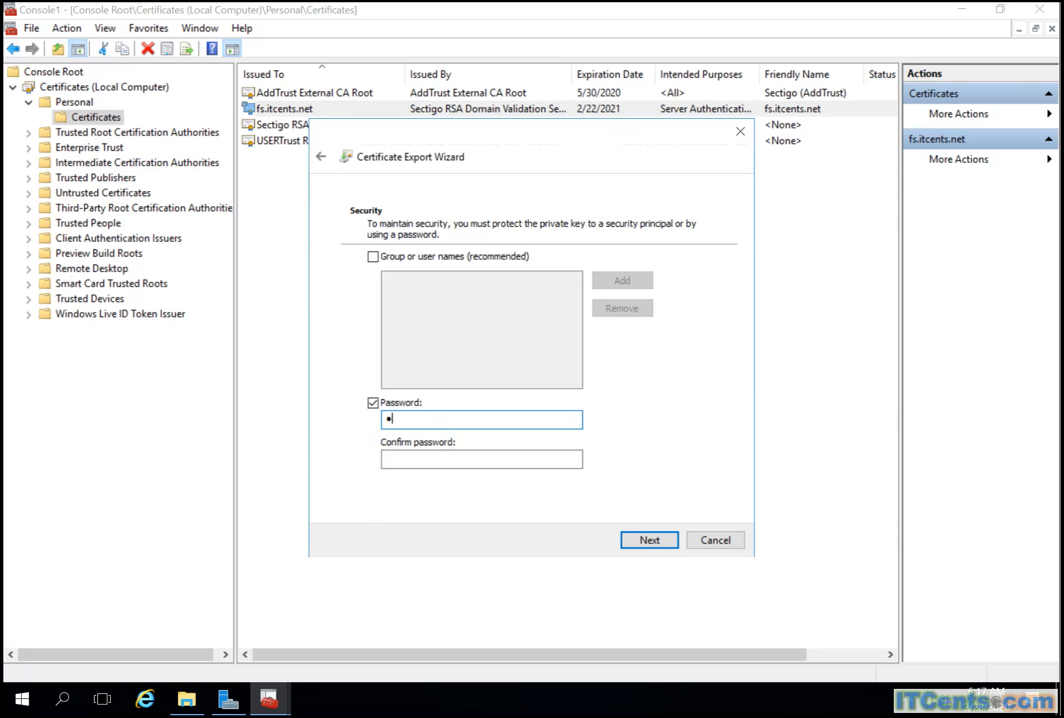
{"action": "key", "text": "Tab"}
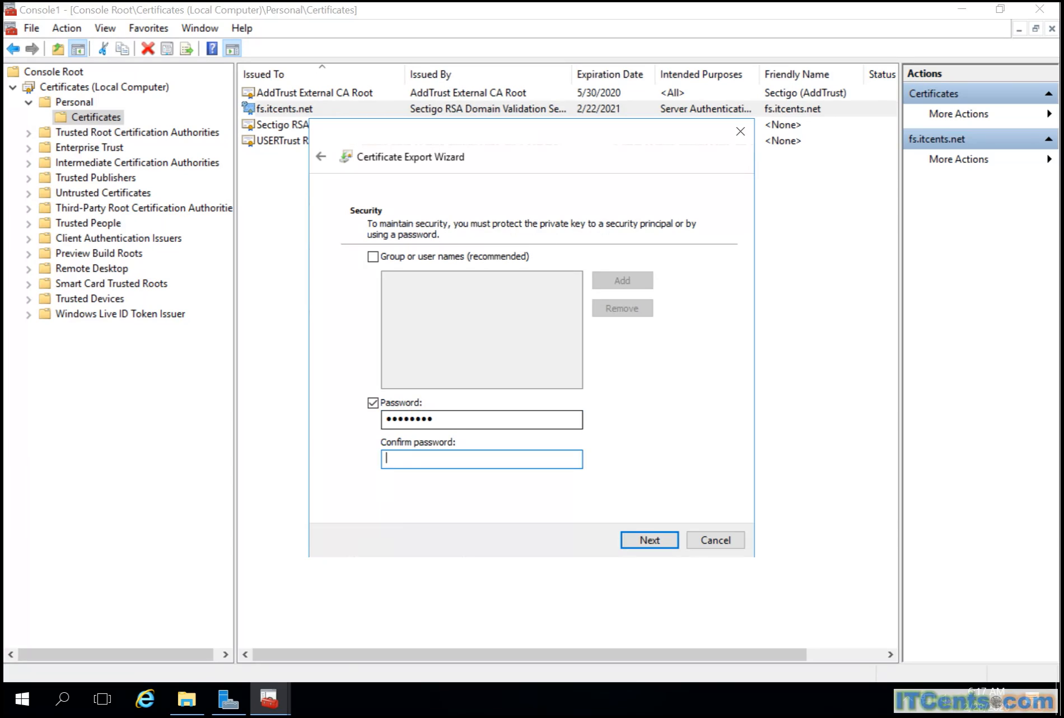
{"action": "type", "text": "P@ssw0rd"}
{"action": "left_click", "coordinate": [660, 541]}
{"action": "left_click", "coordinate": [674, 292]}
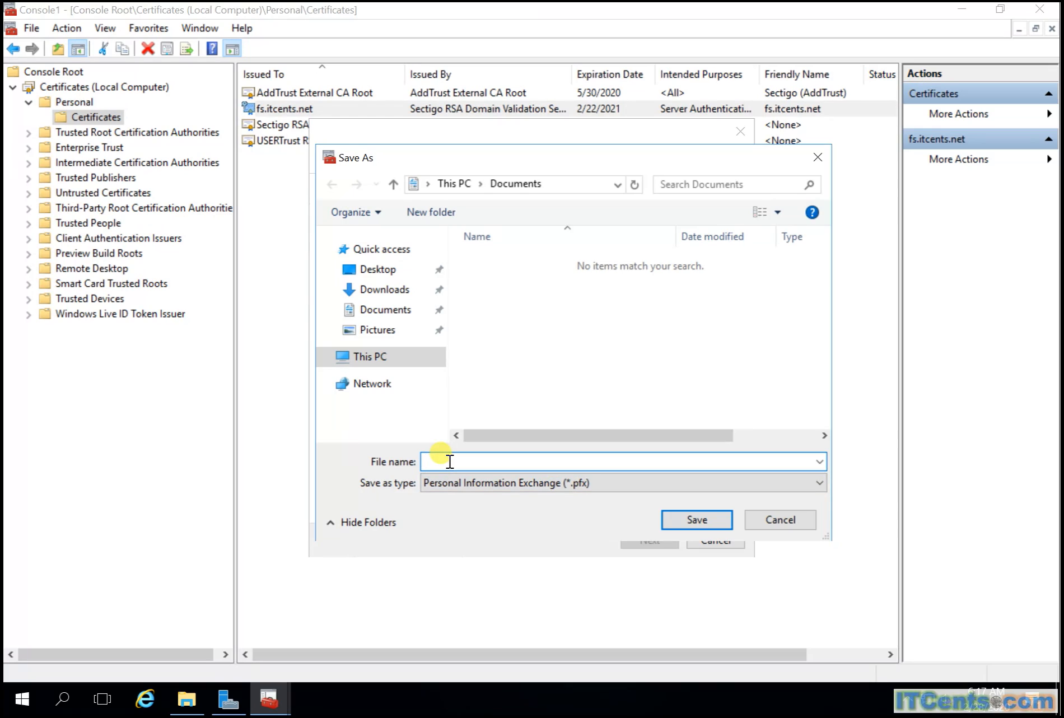
Step: Save the export as adfscert.pfx in Documents, finish the wizard, and dismiss the success message
{"action": "type", "text": "adfscert.pfx"}
{"action": "left_click", "coordinate": [687, 519]}
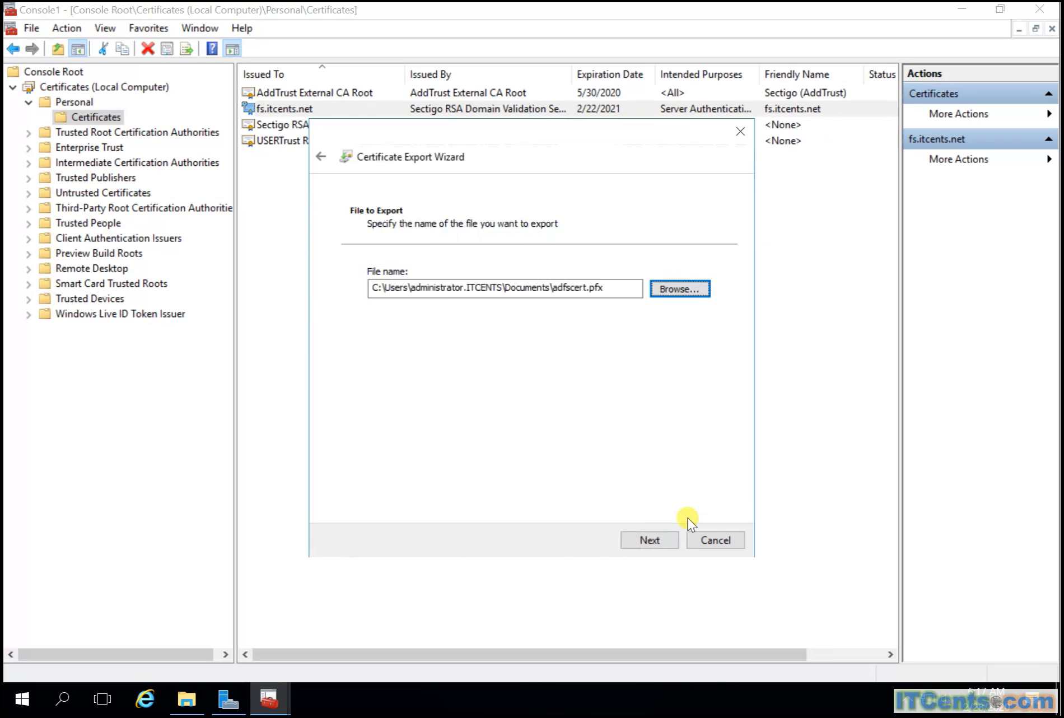
{"action": "left_click", "coordinate": [649, 540]}
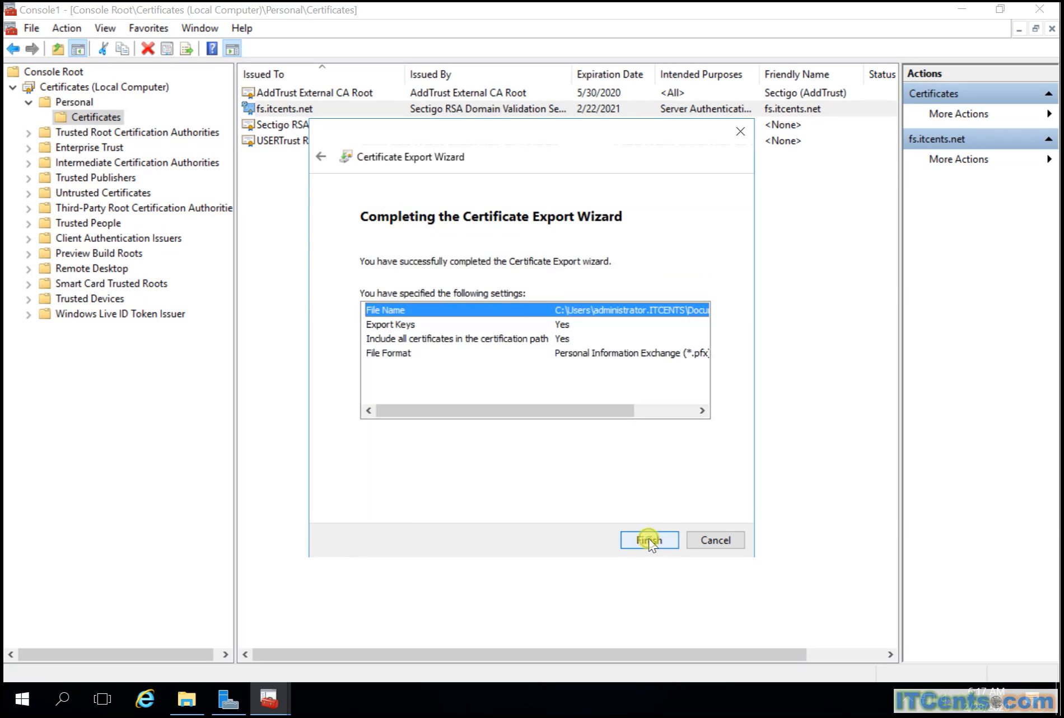
{"action": "left_click", "coordinate": [651, 541]}
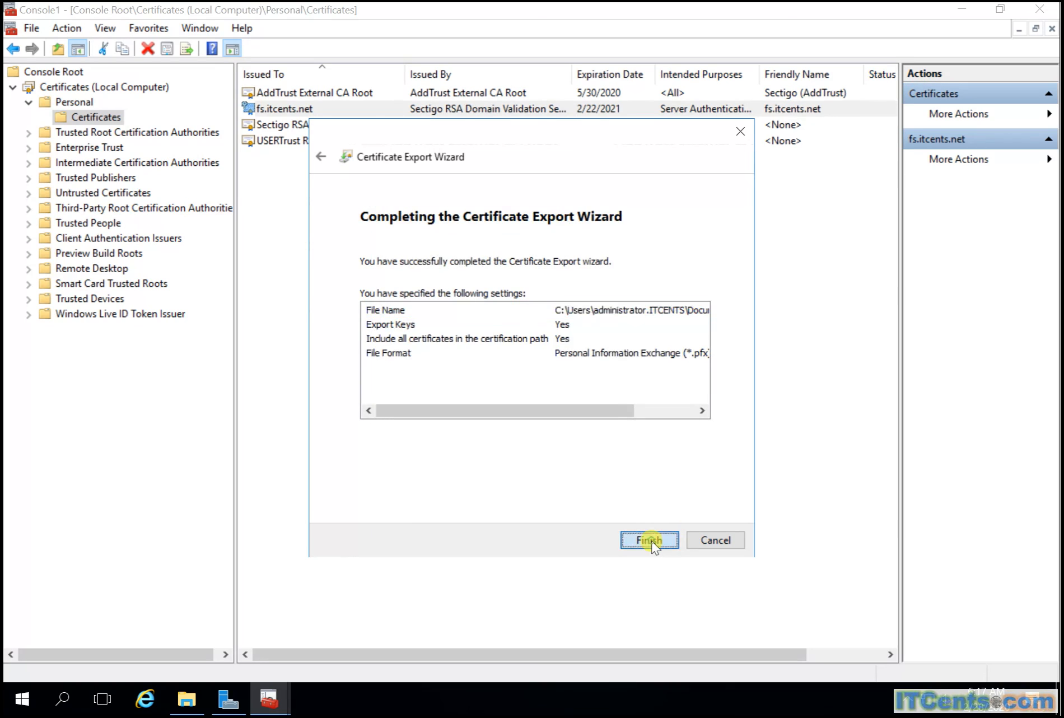
{"action": "left_click", "coordinate": [563, 406]}
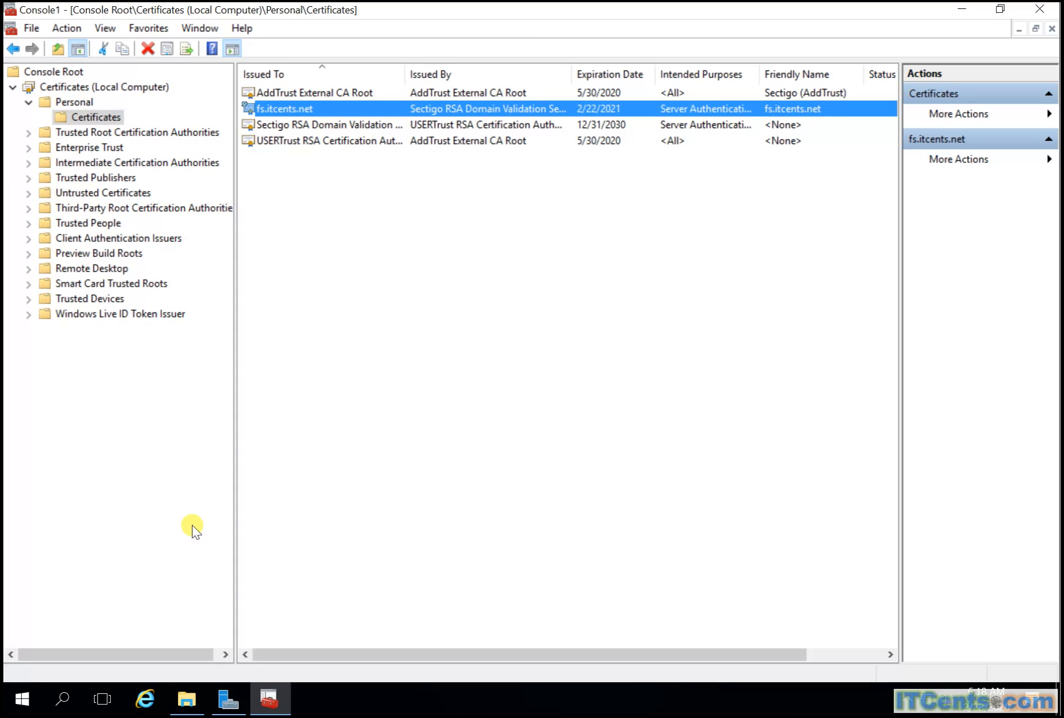
{"action": "left_click", "coordinate": [192, 525]}
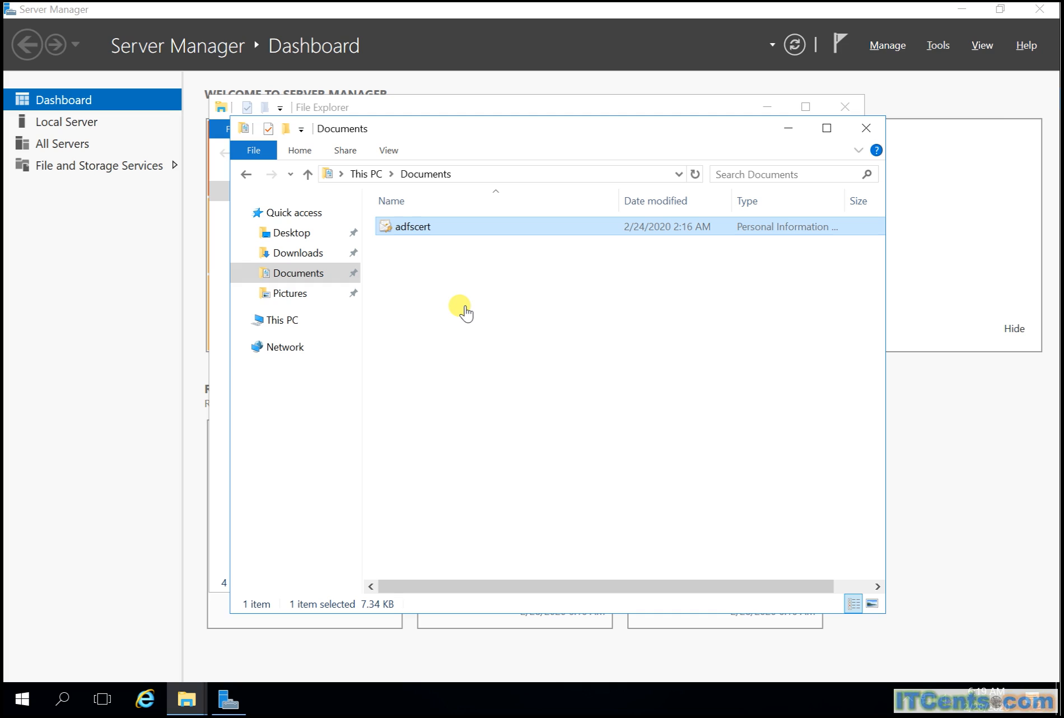
Step: Install adfscert.pfx for the Local Machine, entering its password and marking the key exportable
{"action": "right_click", "coordinate": [413, 229]}
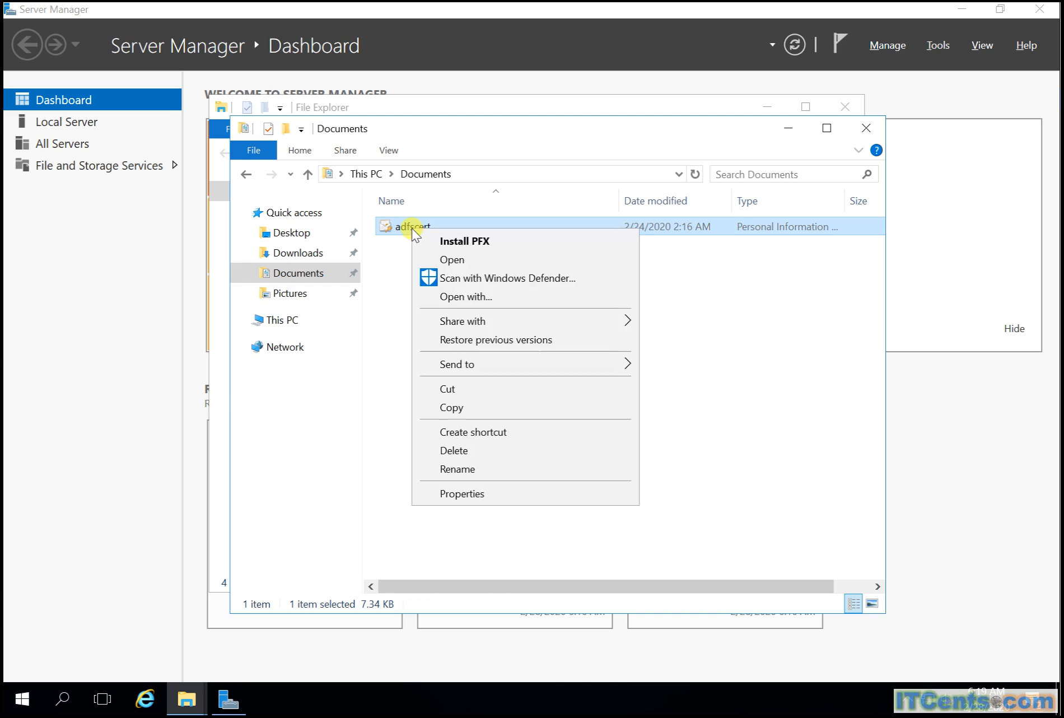
{"action": "left_click", "coordinate": [454, 240]}
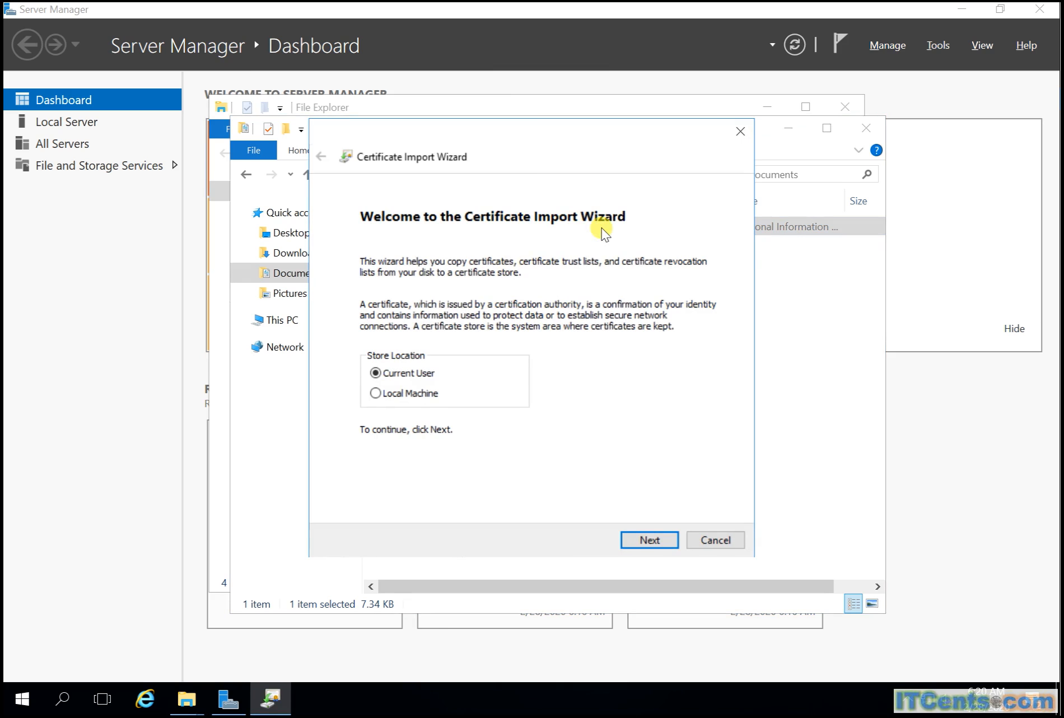
{"action": "left_click", "coordinate": [413, 394]}
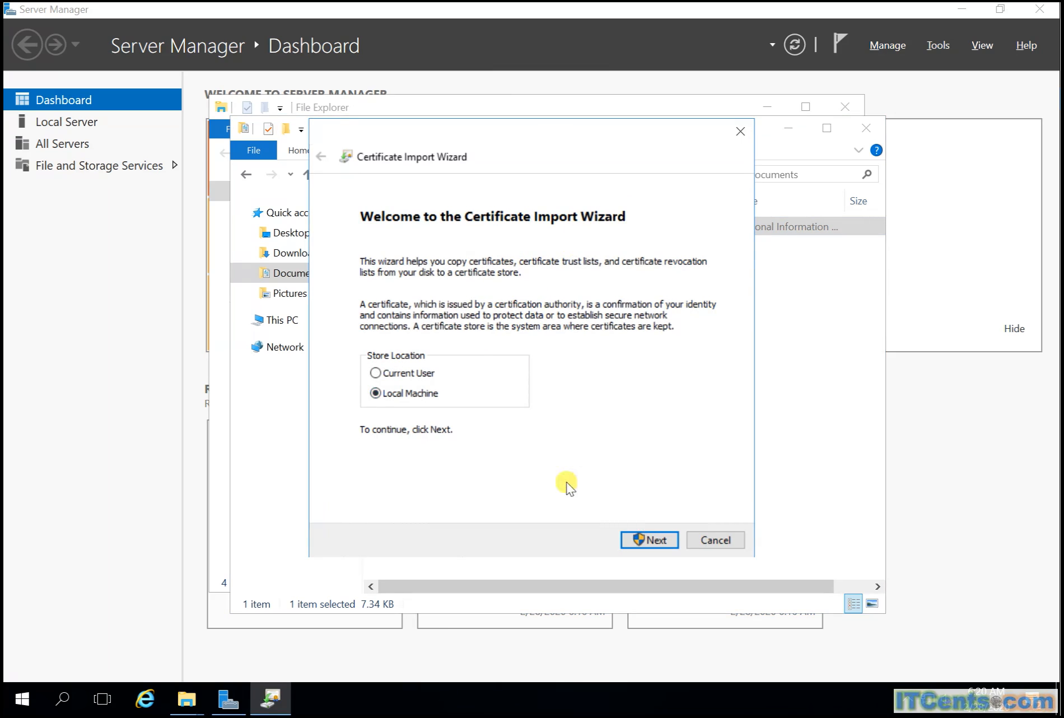
{"action": "left_click", "coordinate": [648, 541]}
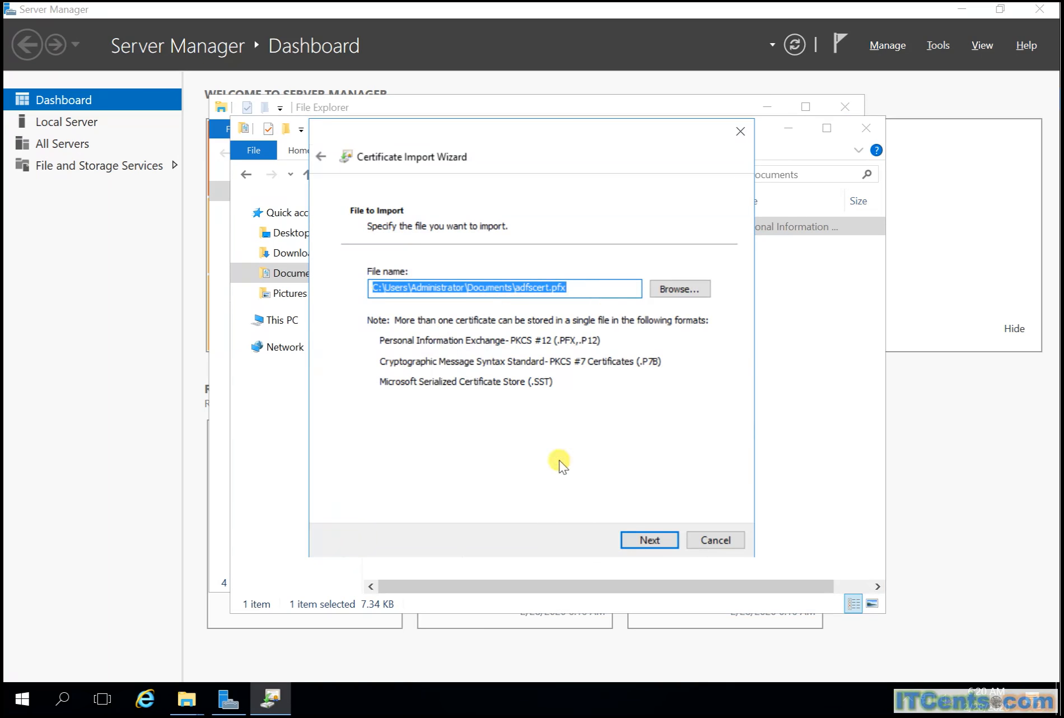
{"action": "left_click", "coordinate": [650, 541]}
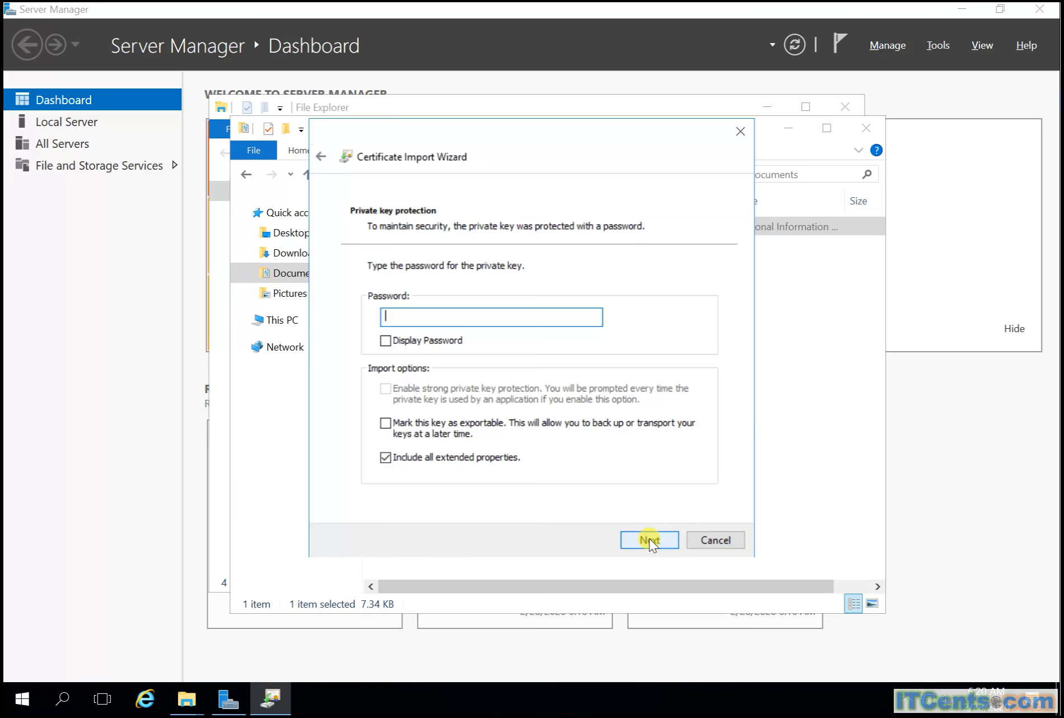
{"action": "type", "text": "••••••••"}
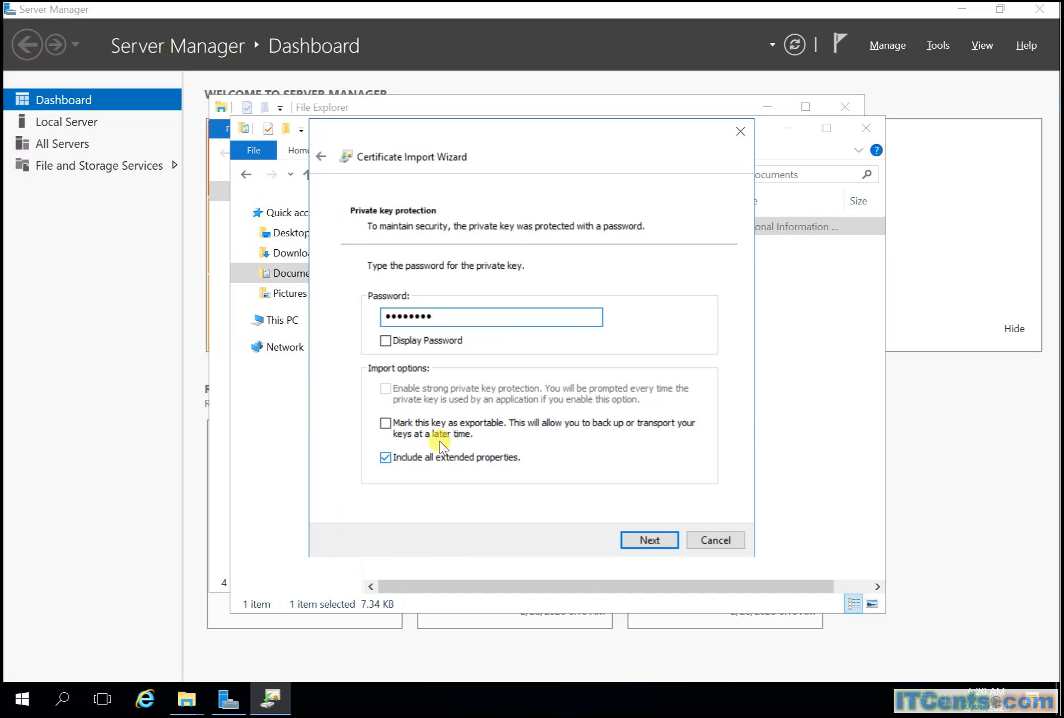
{"action": "left_click", "coordinate": [453, 431]}
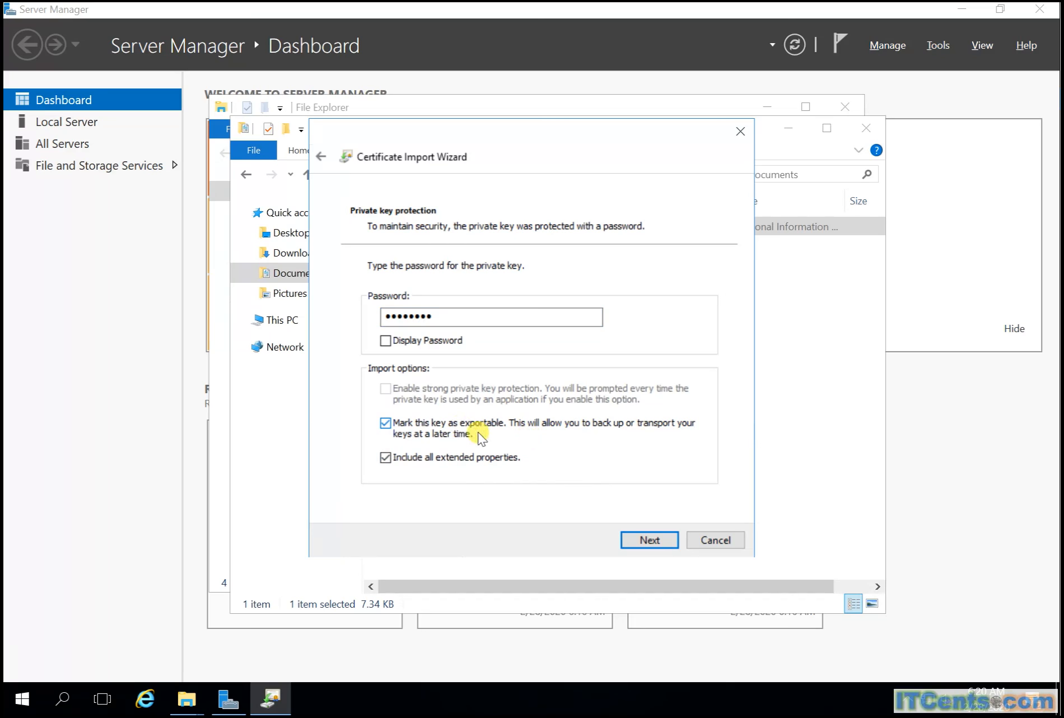
{"action": "left_click", "coordinate": [644, 539]}
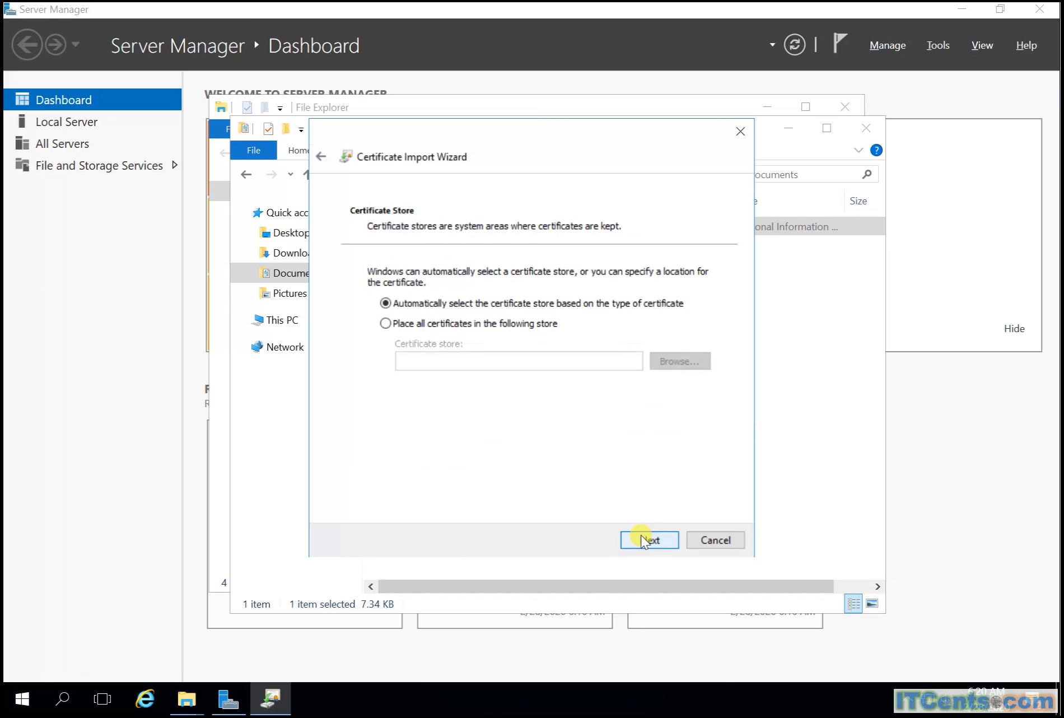
Step: Import adfscert.pfx into the Personal store and dismiss the success message
{"action": "left_click", "coordinate": [441, 324]}
{"action": "left_click", "coordinate": [678, 368]}
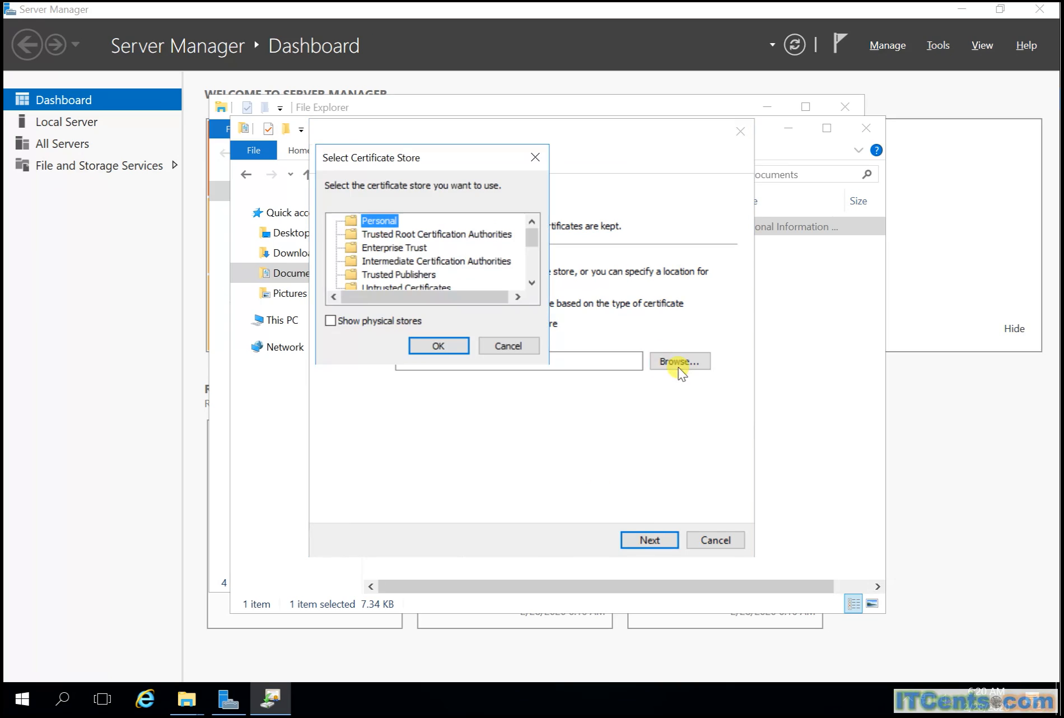
{"action": "left_click", "coordinate": [442, 347]}
{"action": "left_click", "coordinate": [650, 540]}
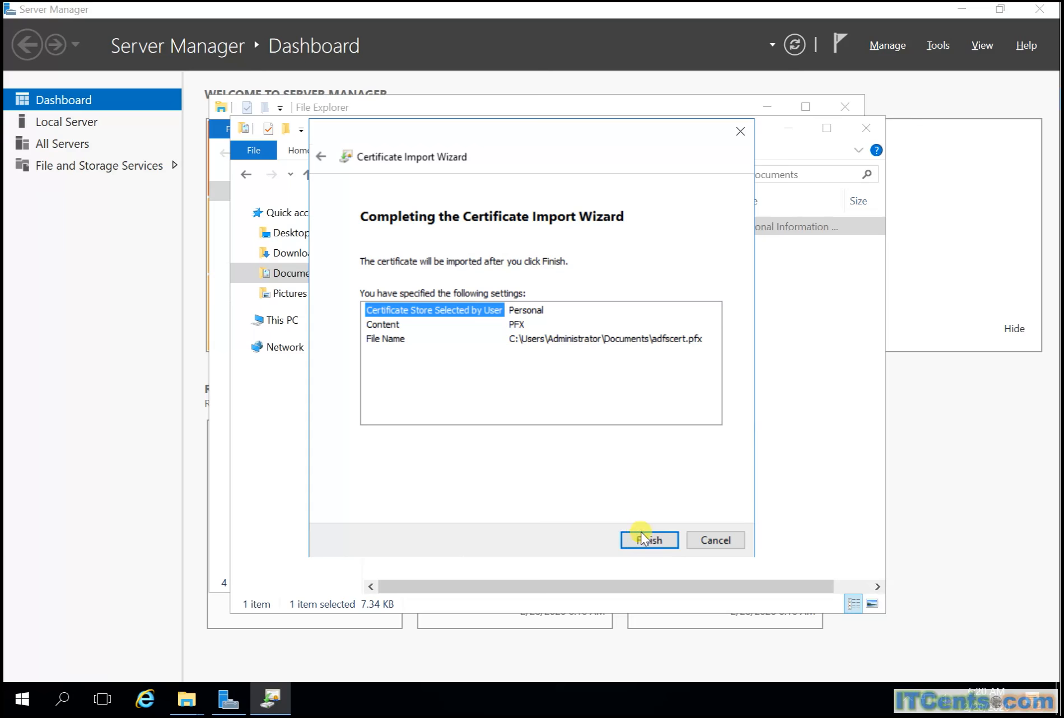
{"action": "left_click", "coordinate": [649, 541]}
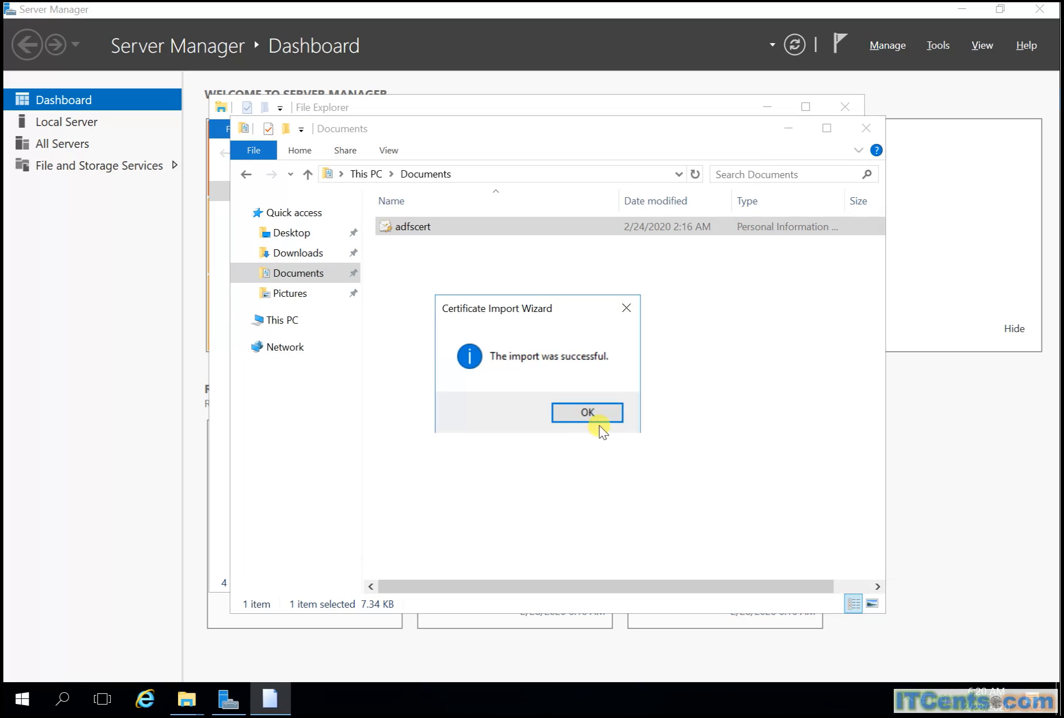
{"action": "left_click", "coordinate": [597, 415]}
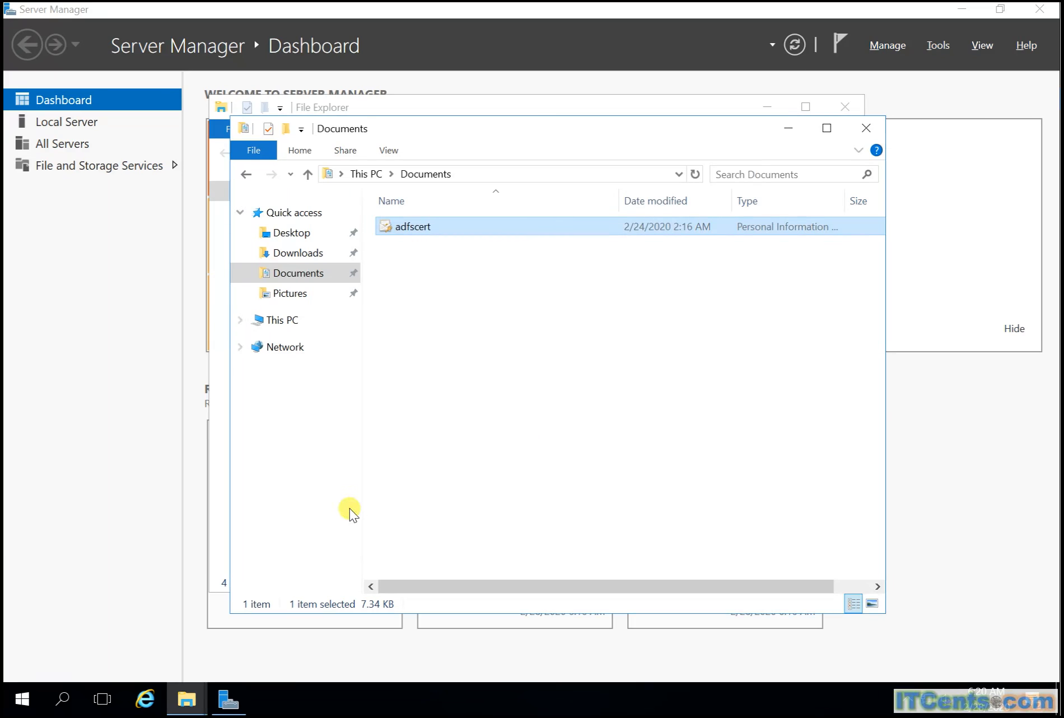
{"action": "right_click", "coordinate": [21, 700]}
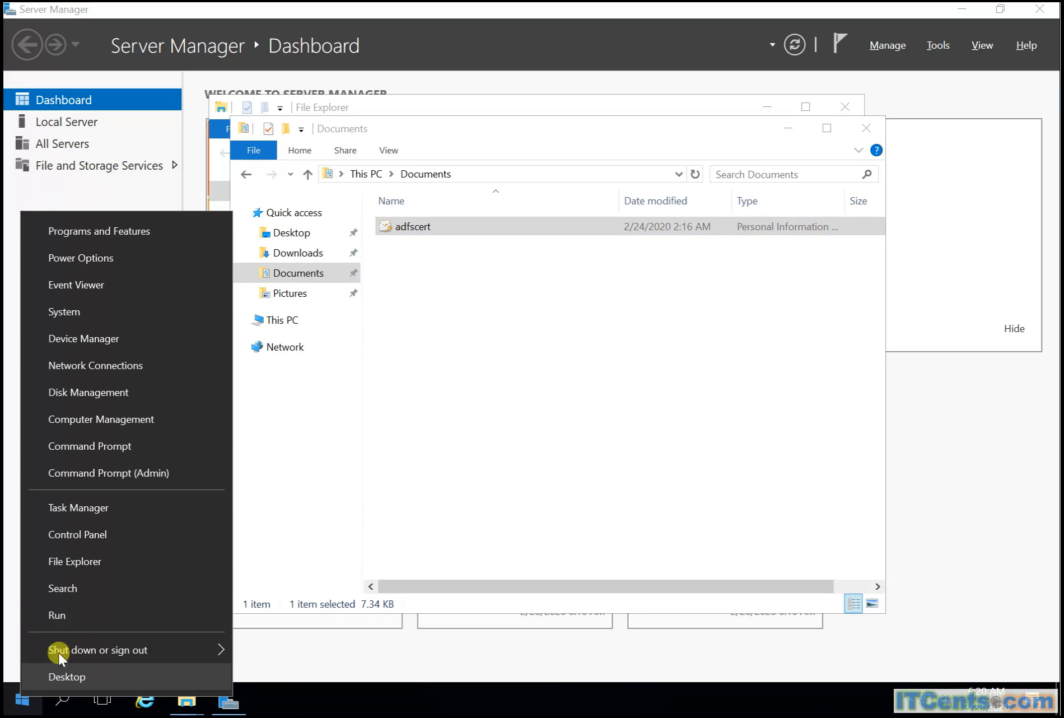
Step: Launch a new management console with mmc from the Run dialog
{"action": "left_click", "coordinate": [92, 613]}
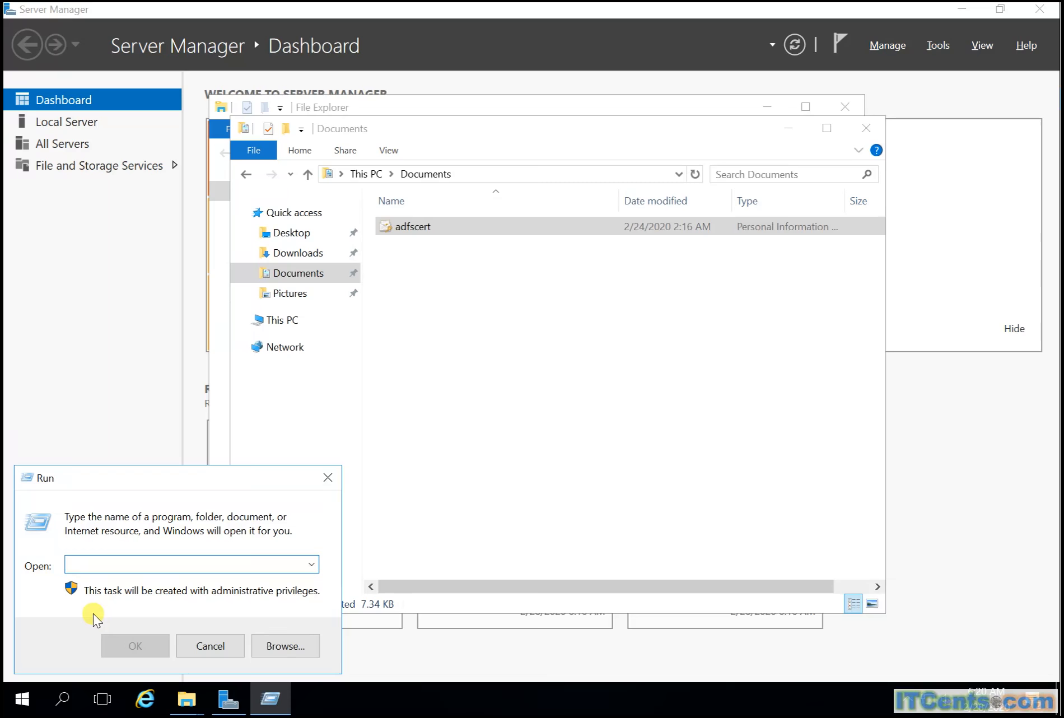
{"action": "type", "text": "mmc"}
{"action": "key", "text": "Return"}
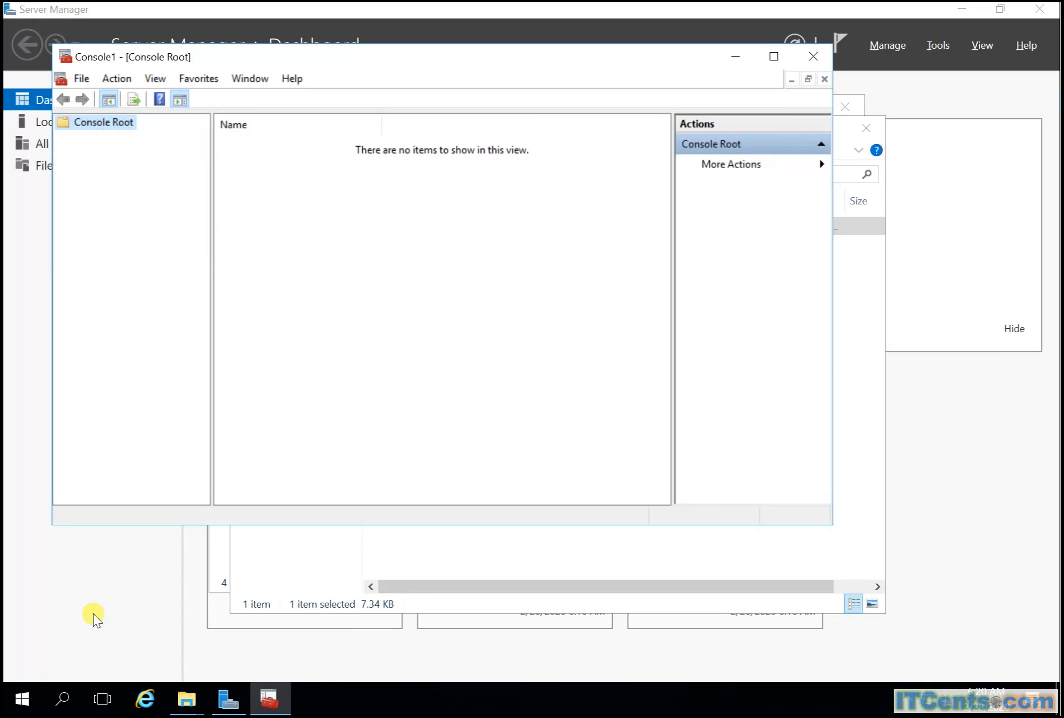
Step: Add the Certificates snap-in for the local computer account and expand its stores
{"action": "left_click", "coordinate": [82, 78]}
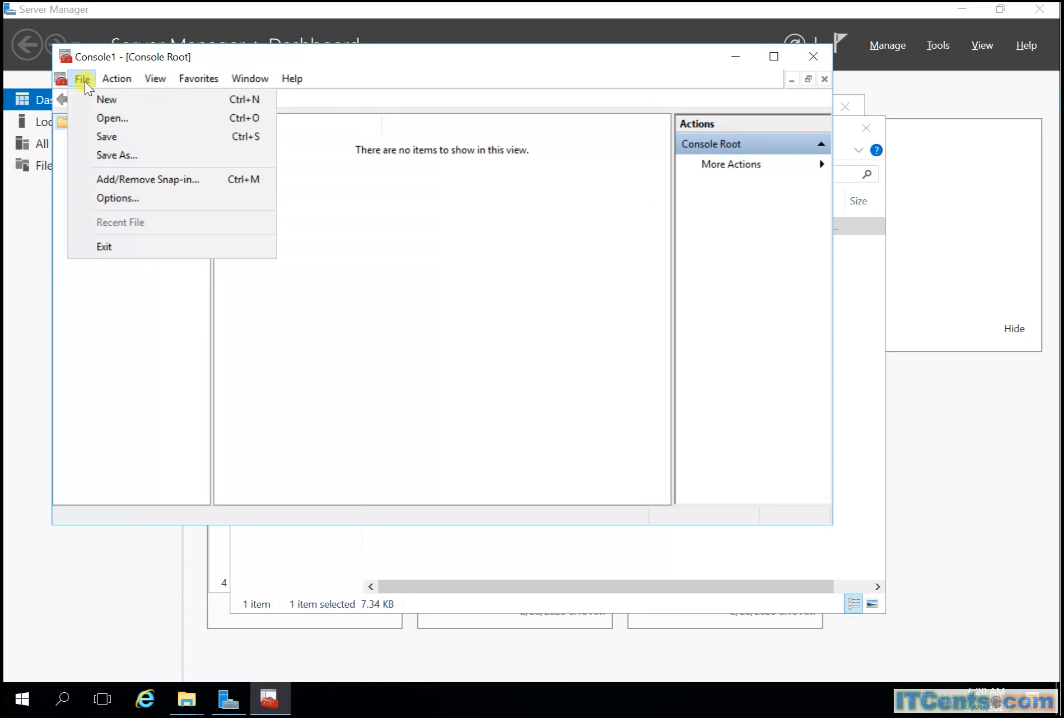
{"action": "left_click", "coordinate": [126, 179]}
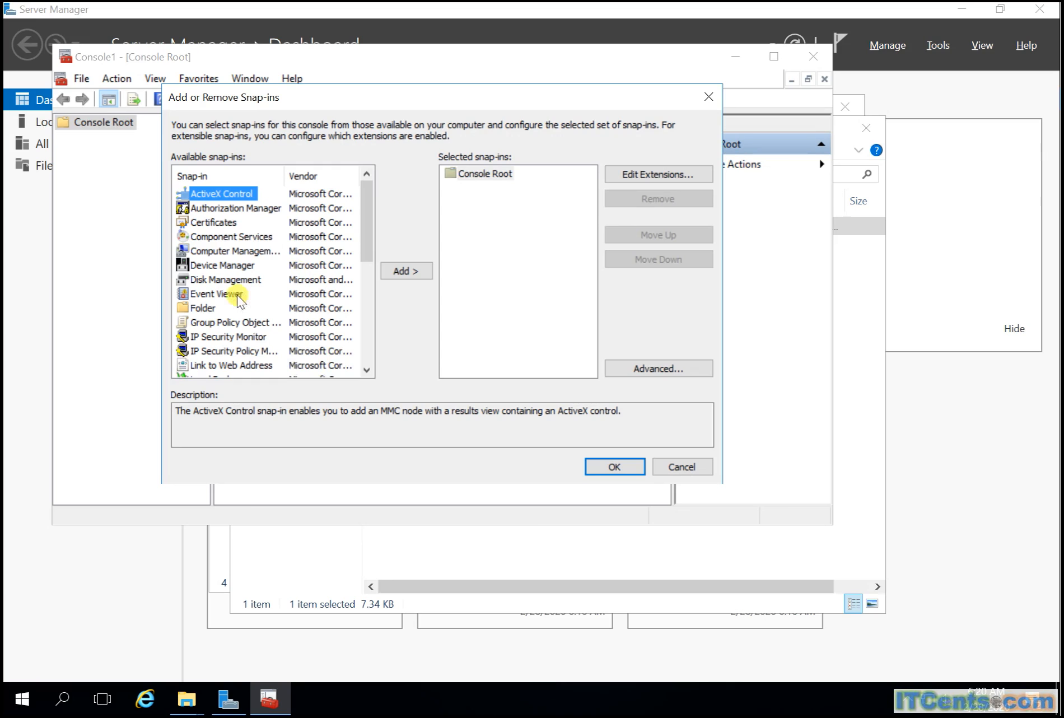
{"action": "left_click", "coordinate": [228, 221]}
{"action": "left_click", "coordinate": [406, 270]}
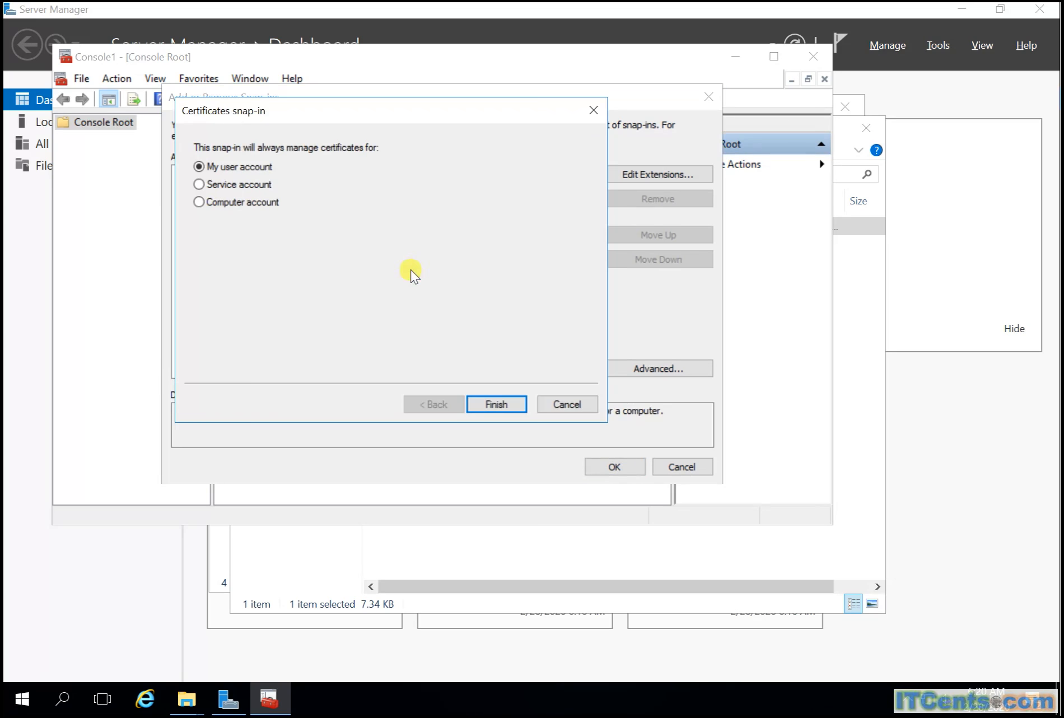
{"action": "left_click", "coordinate": [261, 201]}
{"action": "left_click", "coordinate": [499, 403]}
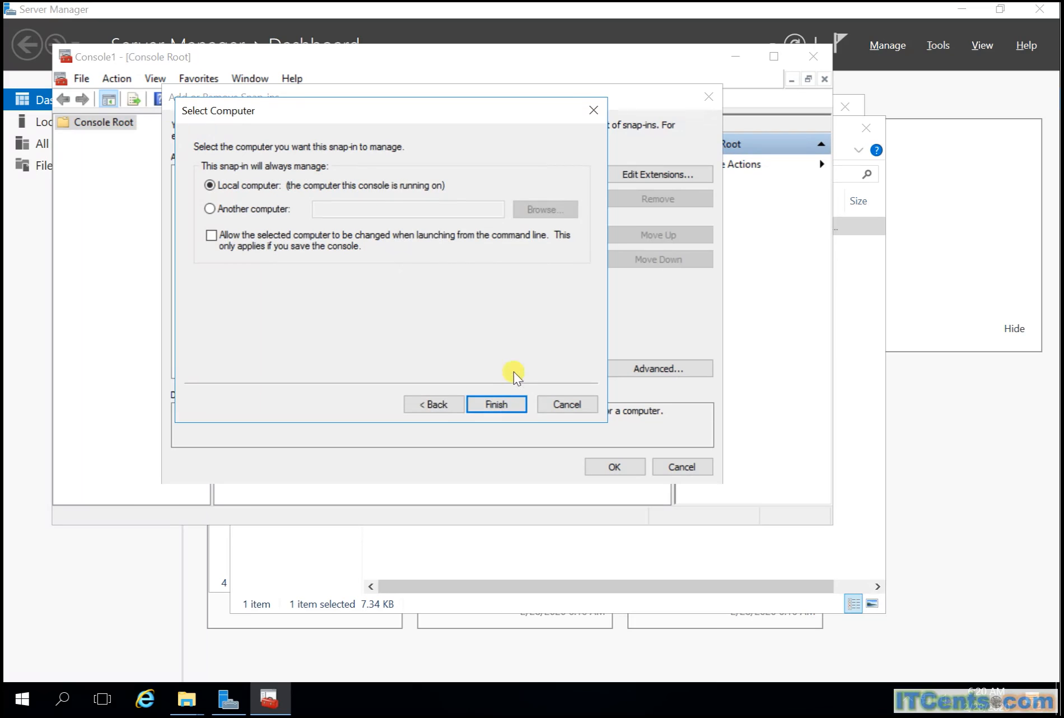
{"action": "left_click", "coordinate": [497, 404]}
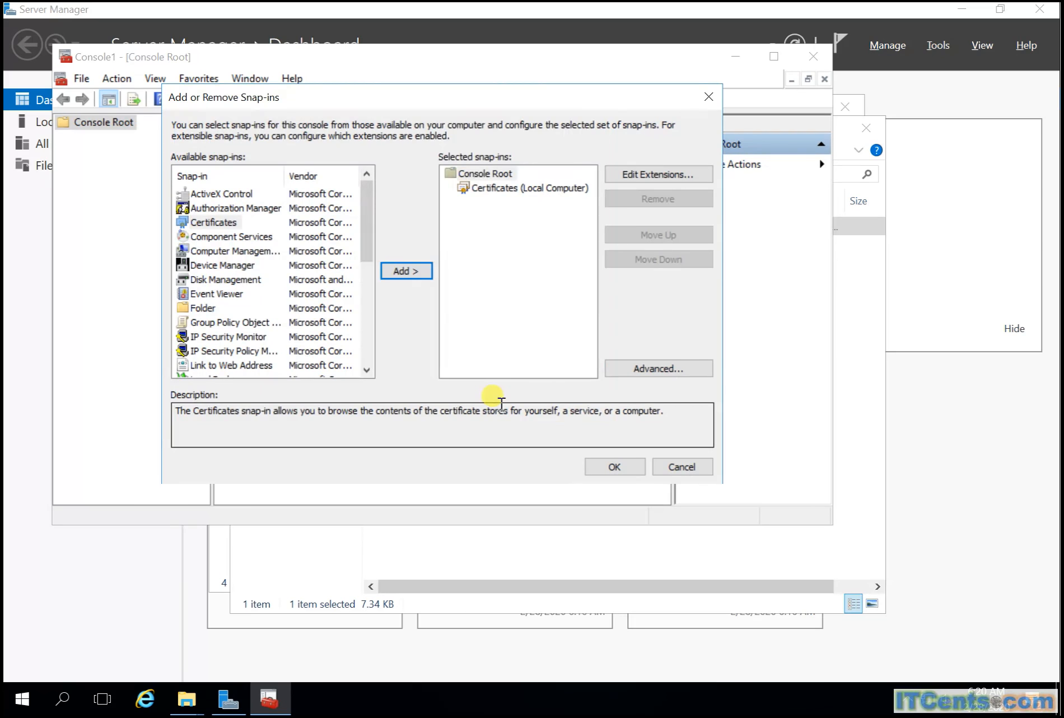
{"action": "left_click", "coordinate": [616, 466]}
{"action": "double_click", "coordinate": [108, 137]}
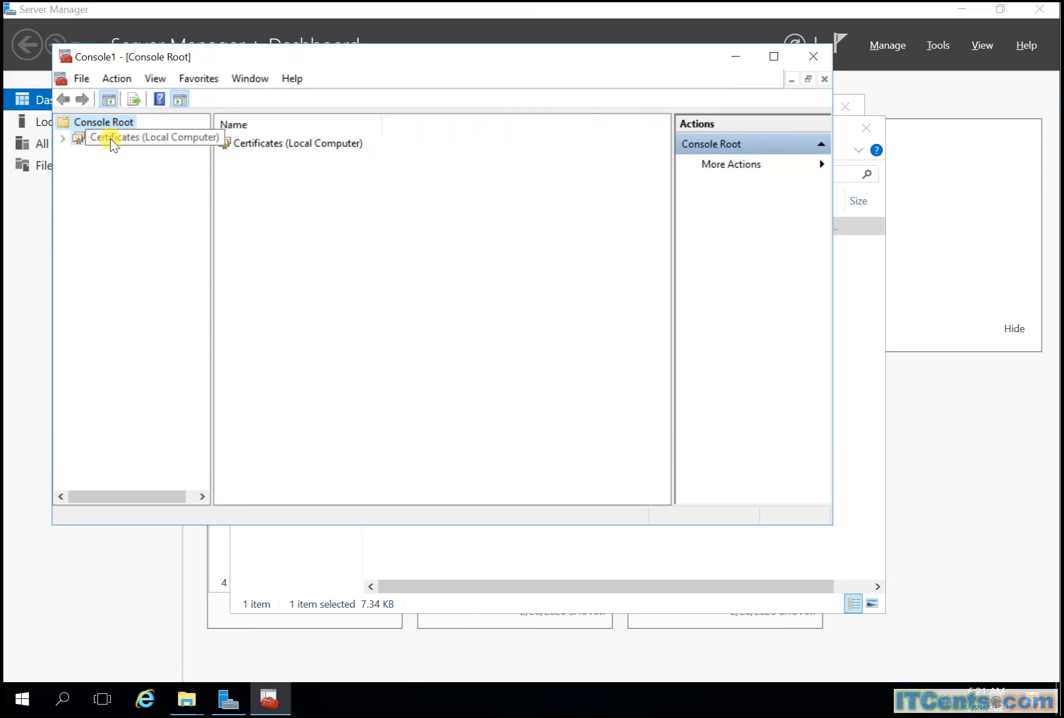
Step: Confirm fs.itcents.net is listed under Personal > Certificates, then minimize the console
{"action": "double_click", "coordinate": [110, 150]}
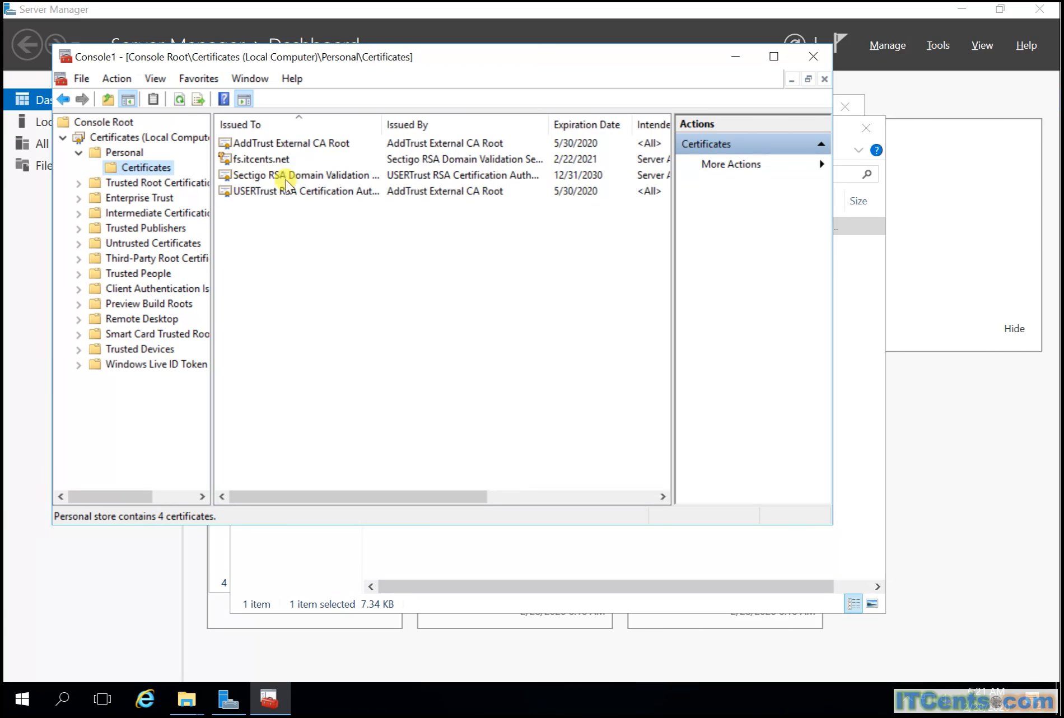
{"action": "left_click", "coordinate": [180, 101]}
{"action": "left_click", "coordinate": [736, 58]}
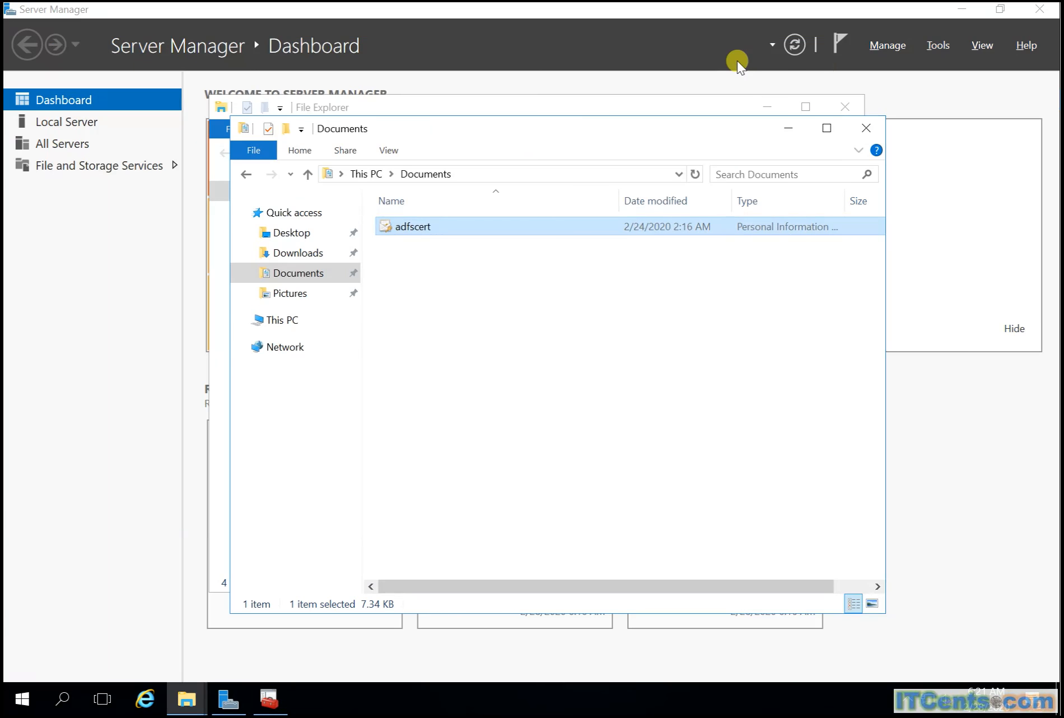